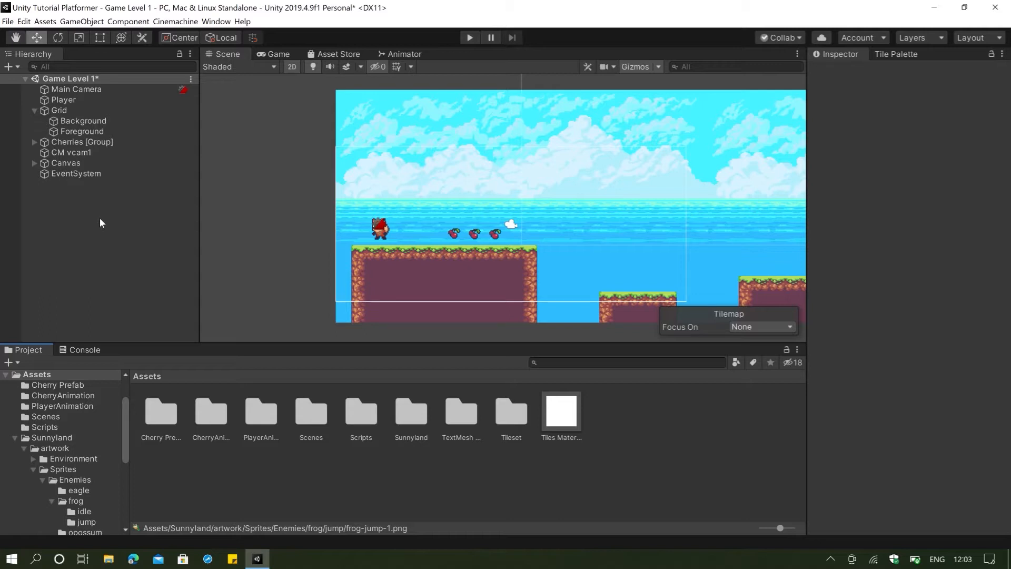
Step: Create a new 2D sprite object in the scene hierarchy and name it Frog
{"action": "right_click", "coordinate": [82, 194]}
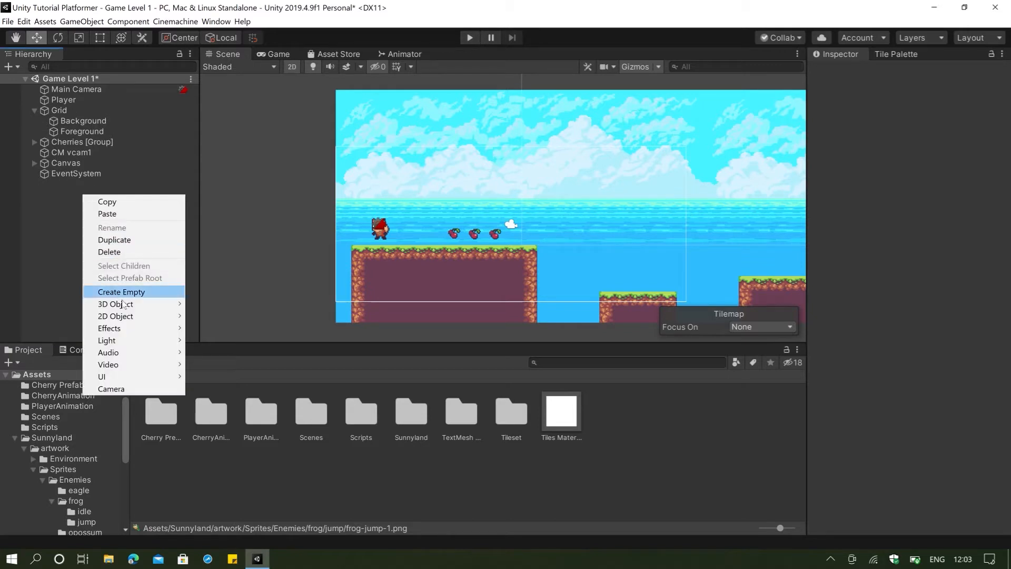
{"action": "mouse_move", "coordinate": [134, 317]}
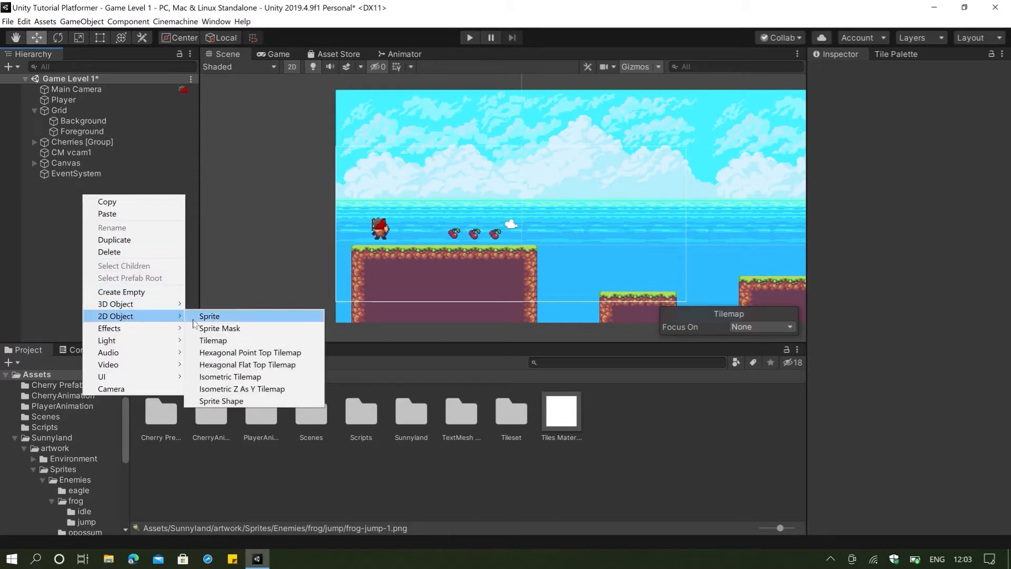
{"action": "left_click", "coordinate": [193, 319]}
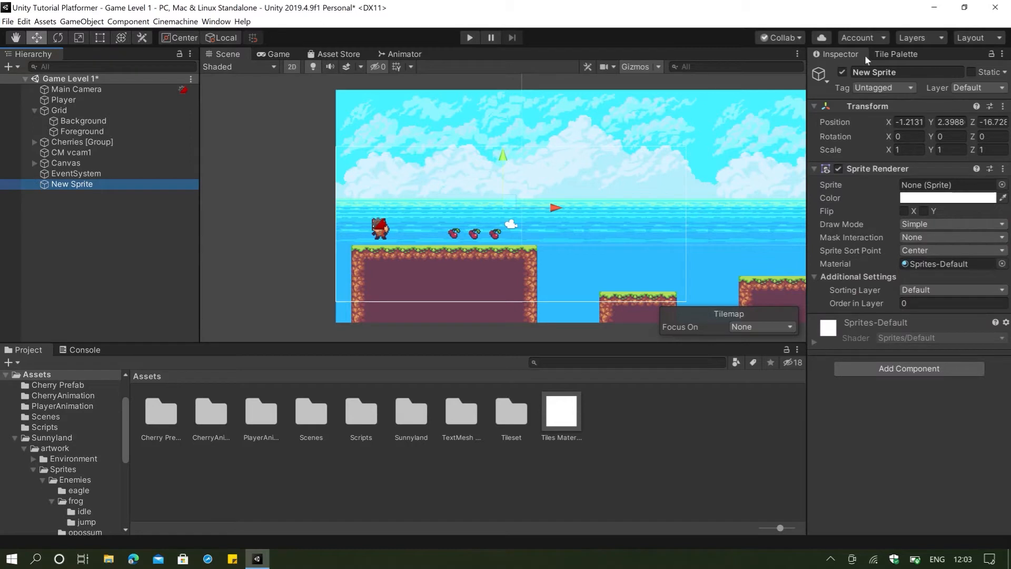
{"action": "left_click", "coordinate": [854, 73]}
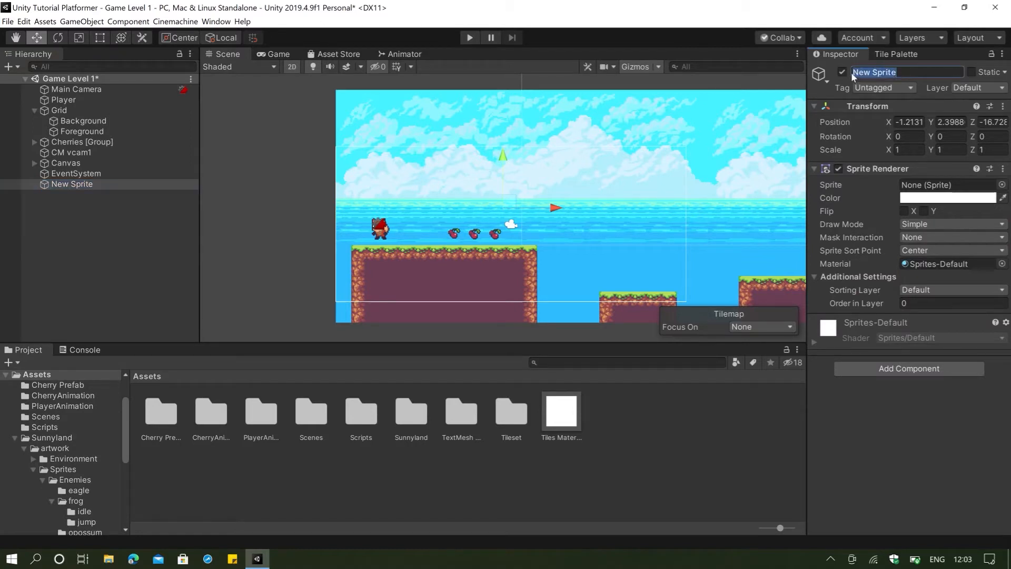
{"action": "type", "text": "Frog"}
Step: Open the project folder Sunnyland > artwork > Sprites > Enemies > frog
{"action": "double_click", "coordinate": [409, 416]}
{"action": "double_click", "coordinate": [166, 422]}
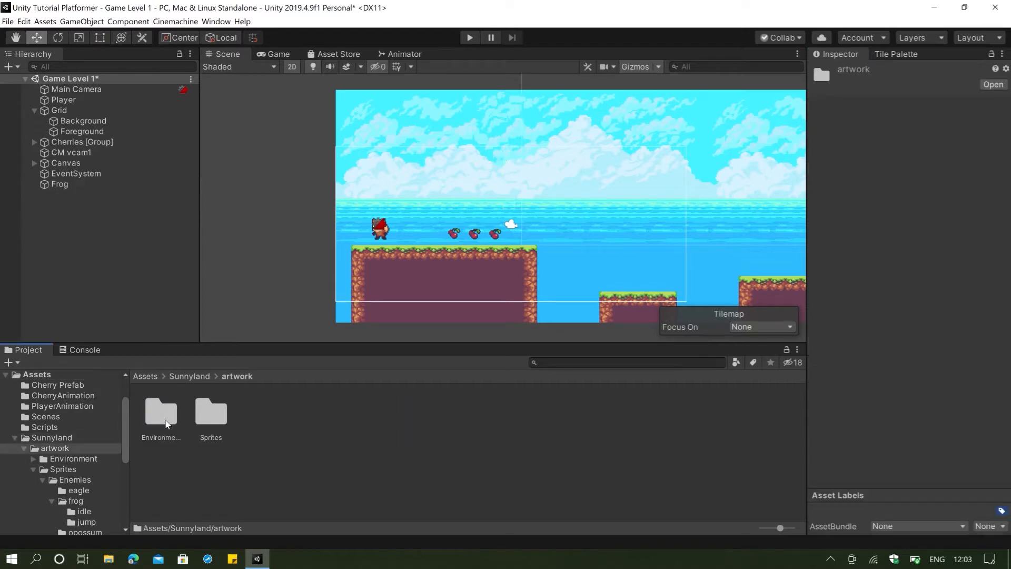
{"action": "left_click", "coordinate": [184, 376]}
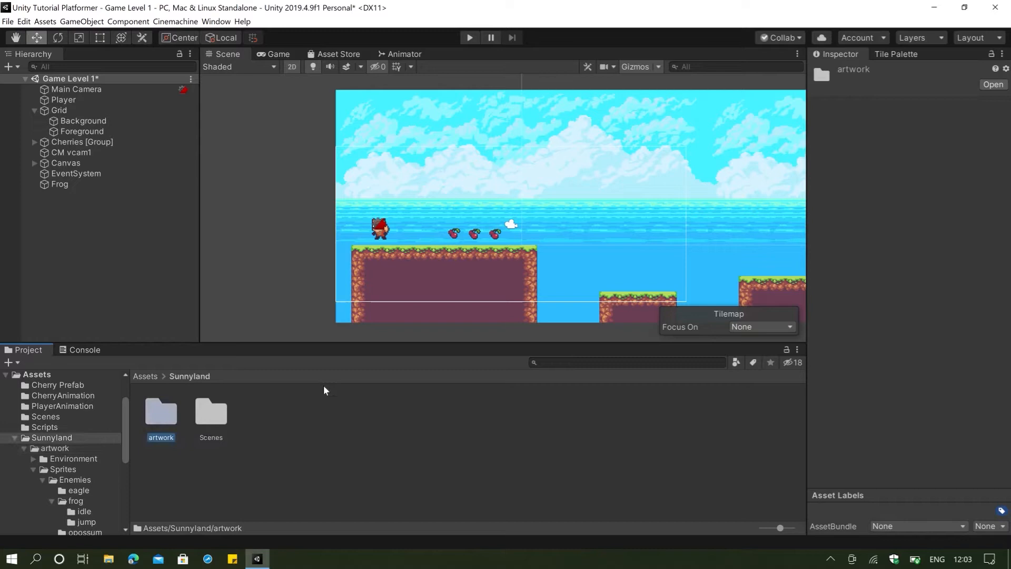
{"action": "left_click", "coordinate": [144, 378]}
{"action": "double_click", "coordinate": [404, 408]}
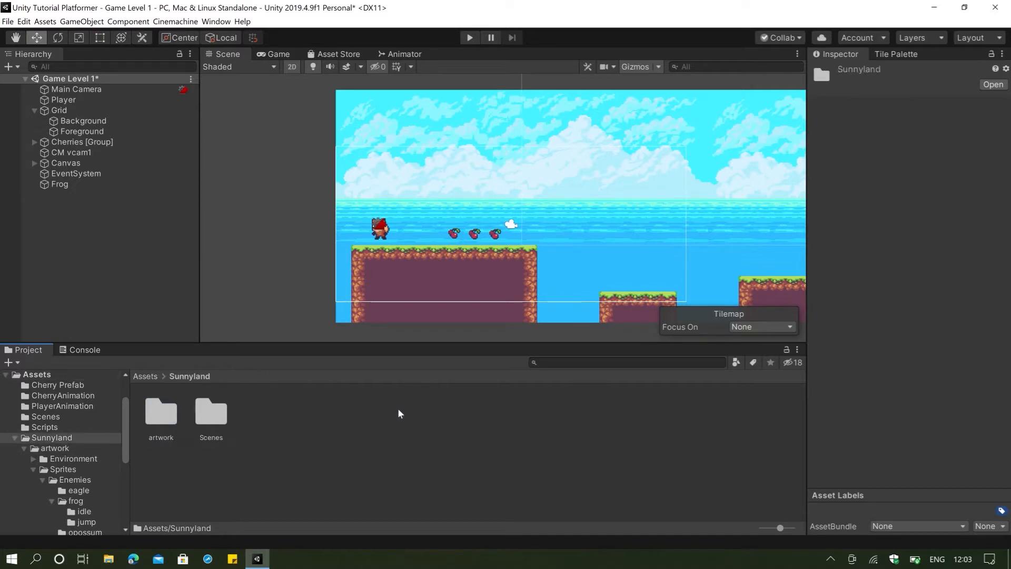
{"action": "double_click", "coordinate": [168, 414]}
{"action": "double_click", "coordinate": [214, 416]}
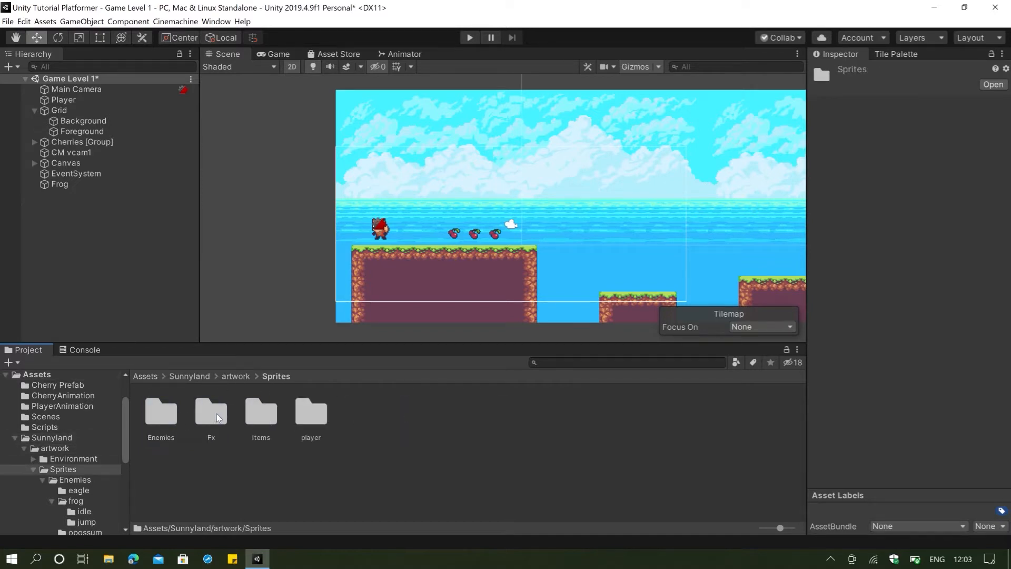
{"action": "double_click", "coordinate": [174, 412]}
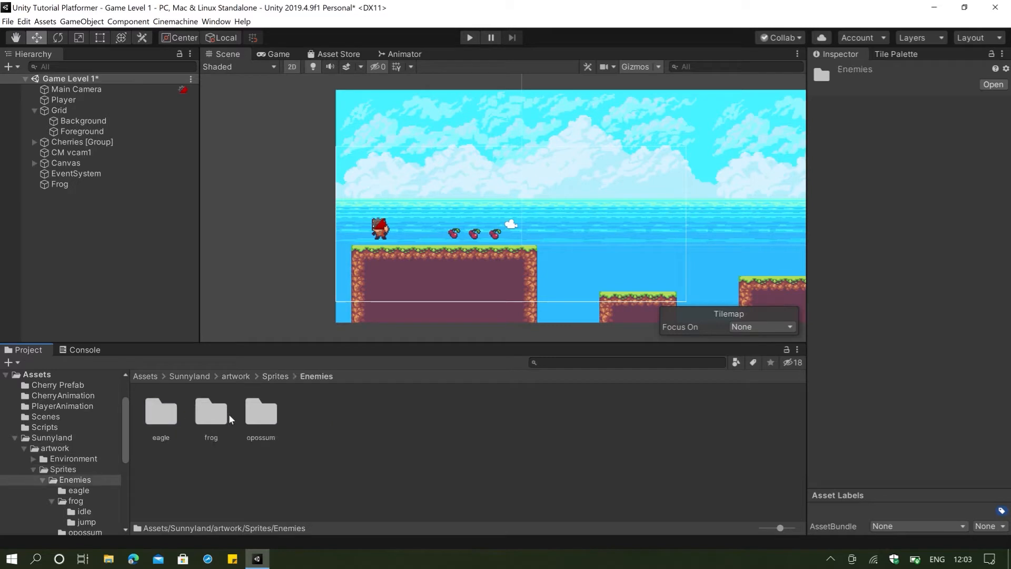
{"action": "double_click", "coordinate": [228, 416]}
Step: Assign frog-idle-1 from the idle folder as the sprite of the Frog object's Sprite Renderer
{"action": "left_click", "coordinate": [161, 414]}
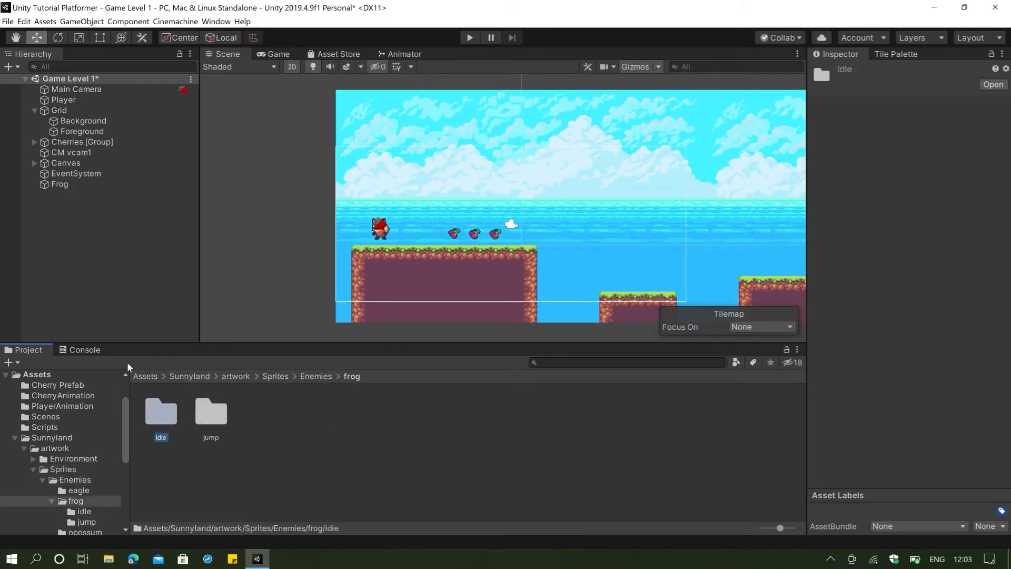
{"action": "left_click", "coordinate": [57, 175]}
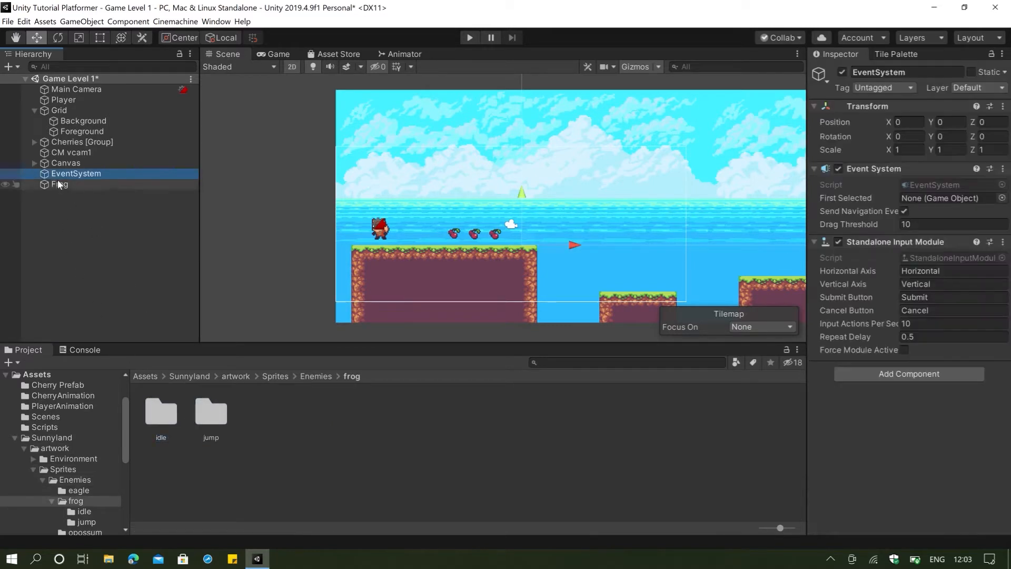
{"action": "left_click", "coordinate": [58, 183]}
{"action": "double_click", "coordinate": [172, 423]}
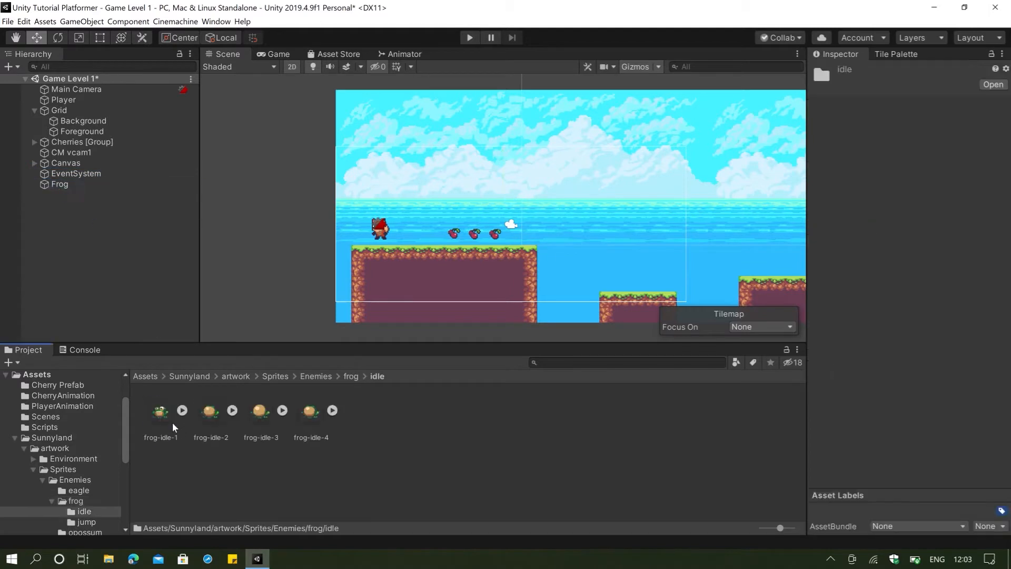
{"action": "left_click", "coordinate": [65, 186]}
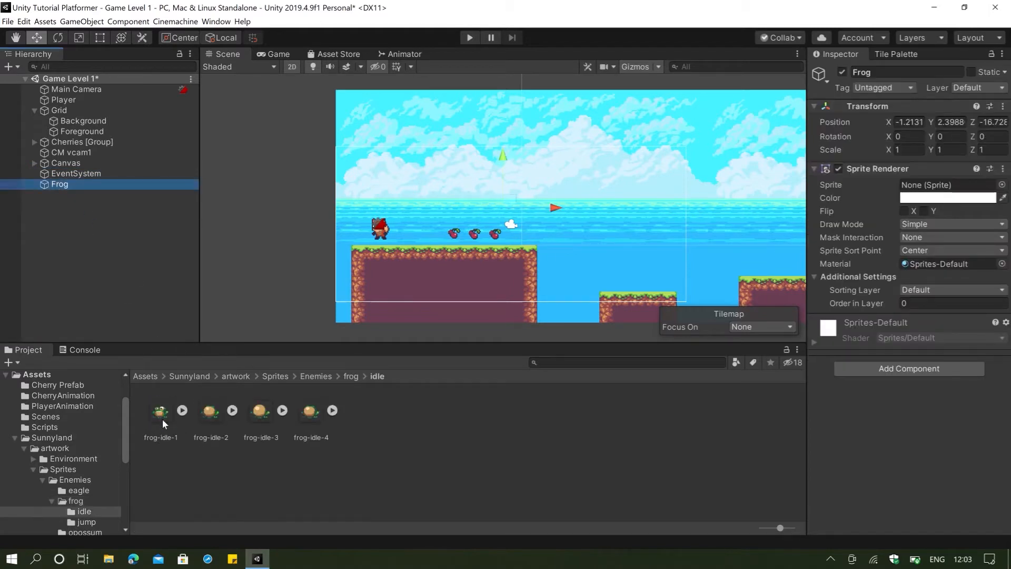
{"action": "left_click_drag", "start_coordinate": [162, 419], "coordinate": [915, 187]}
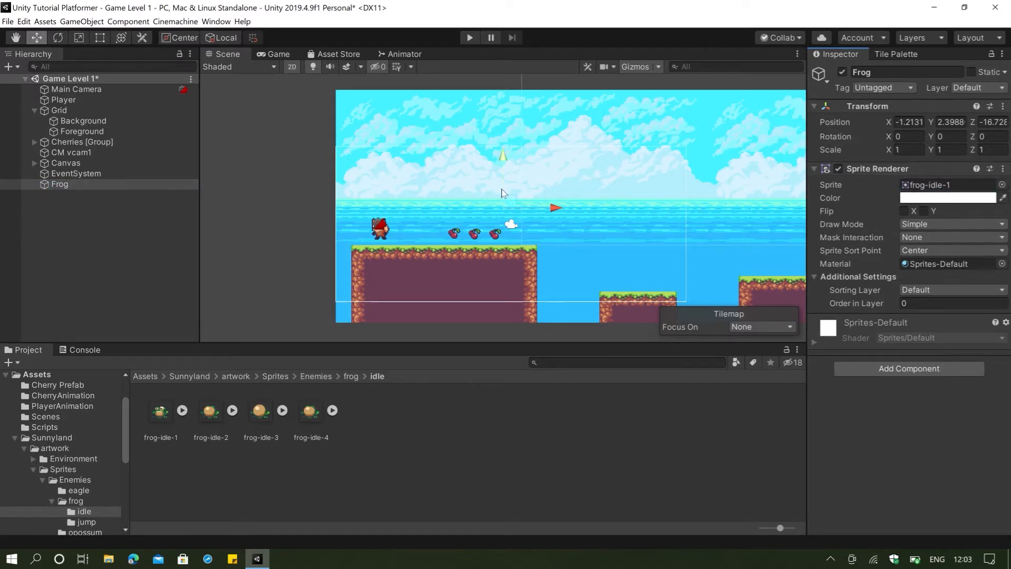
Step: Set the Frog sprite's sorting layer to Entity
{"action": "scroll", "coordinate": [527, 192], "scroll_direction": "up", "scroll_amount": 10}
{"action": "scroll", "coordinate": [511, 213], "scroll_direction": "down", "scroll_amount": 10}
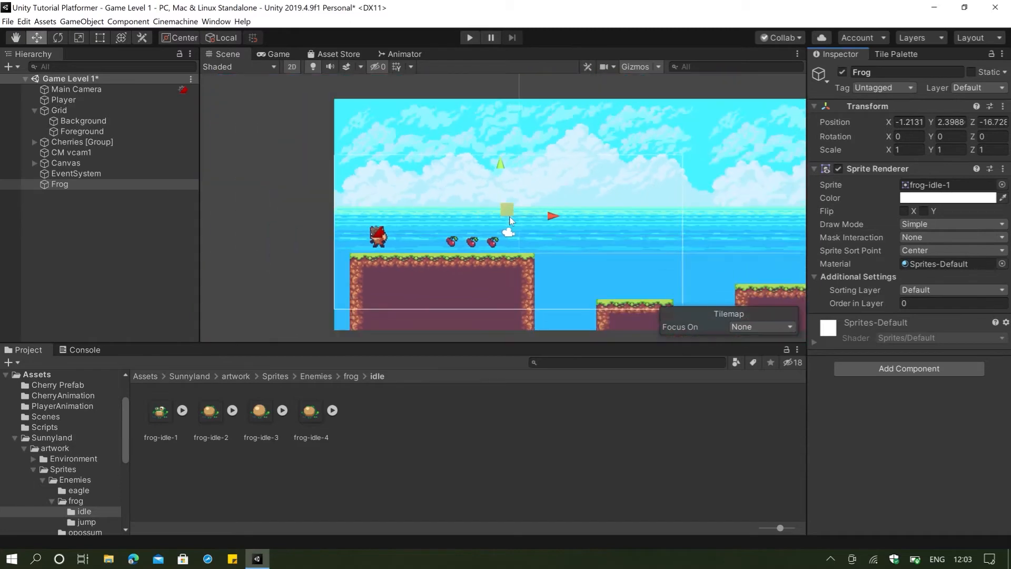
{"action": "scroll", "coordinate": [510, 221], "scroll_direction": "down", "scroll_amount": 2}
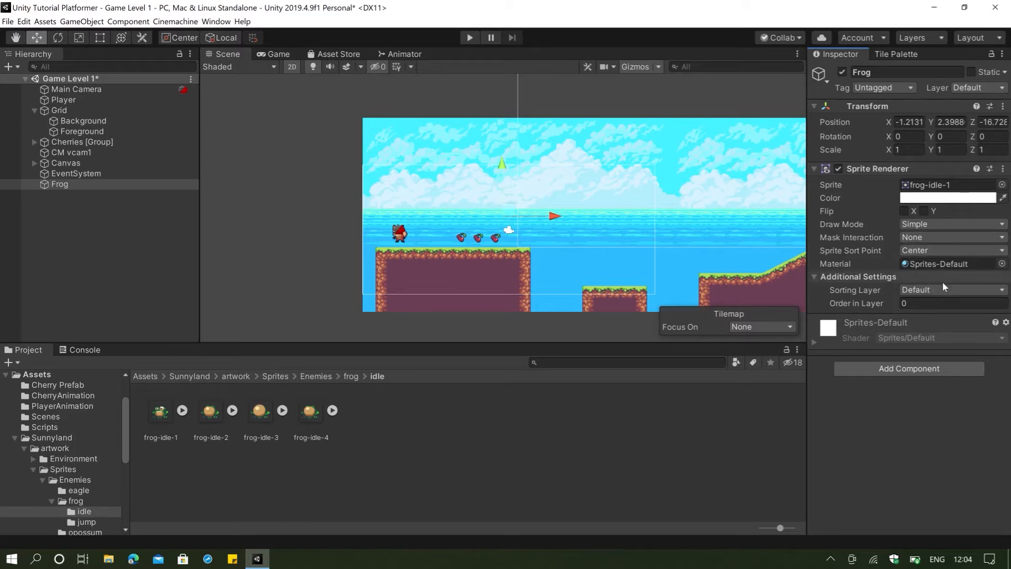
{"action": "left_click", "coordinate": [932, 290]}
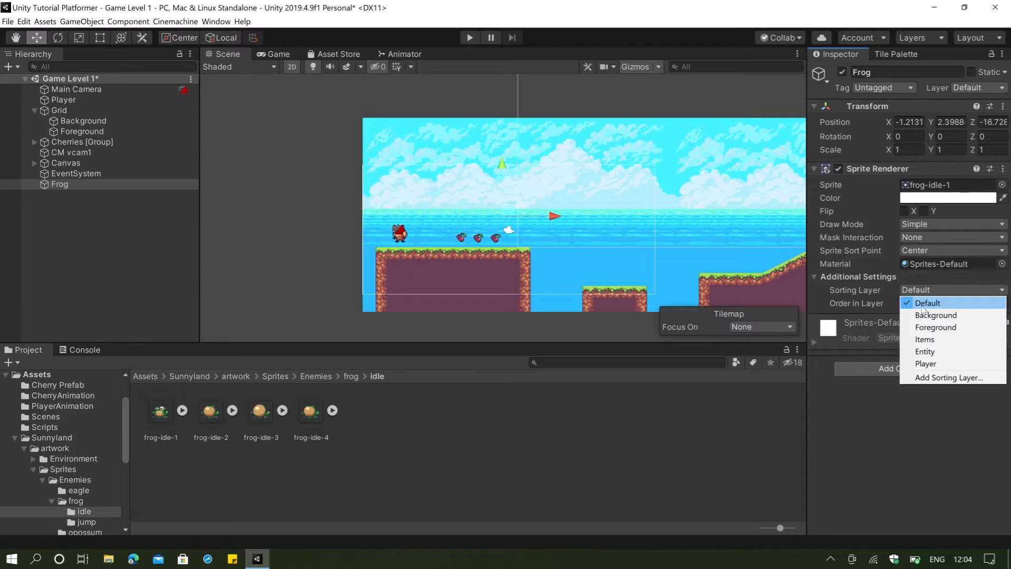
{"action": "left_click", "coordinate": [922, 354]}
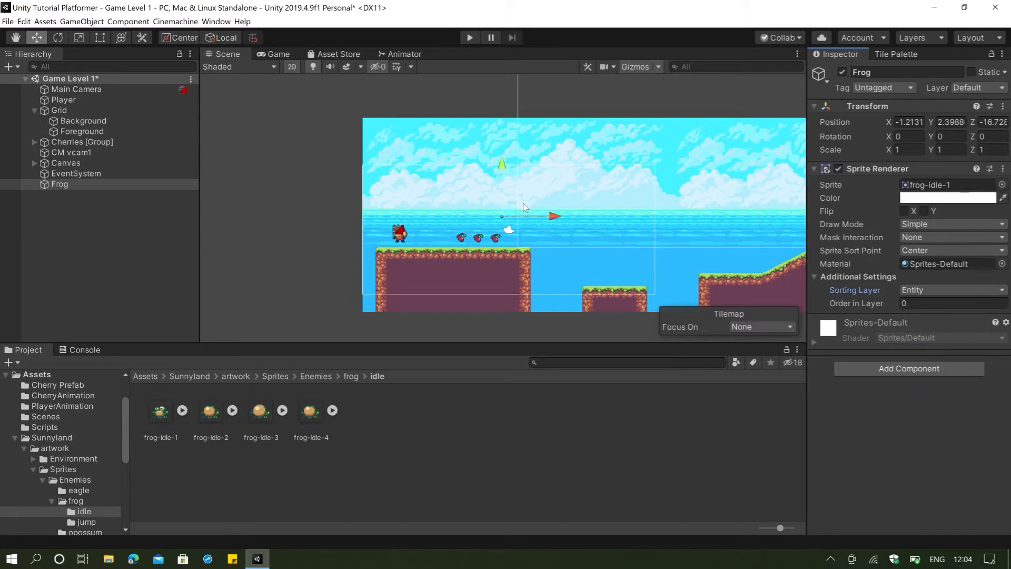
Step: Set Pixels Per Unit to 16 in the frog-idle-1 import settings and apply the change
{"action": "scroll", "coordinate": [524, 206], "scroll_direction": "up", "scroll_amount": 2}
{"action": "scroll", "coordinate": [524, 206], "scroll_direction": "up", "scroll_amount": 6}
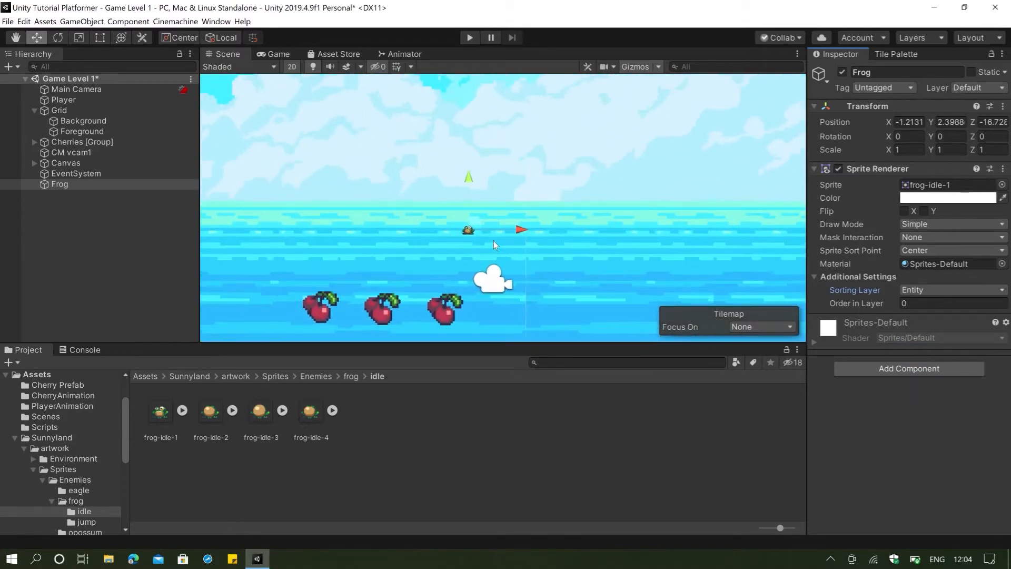
{"action": "scroll", "coordinate": [456, 238], "scroll_direction": "down", "scroll_amount": 5}
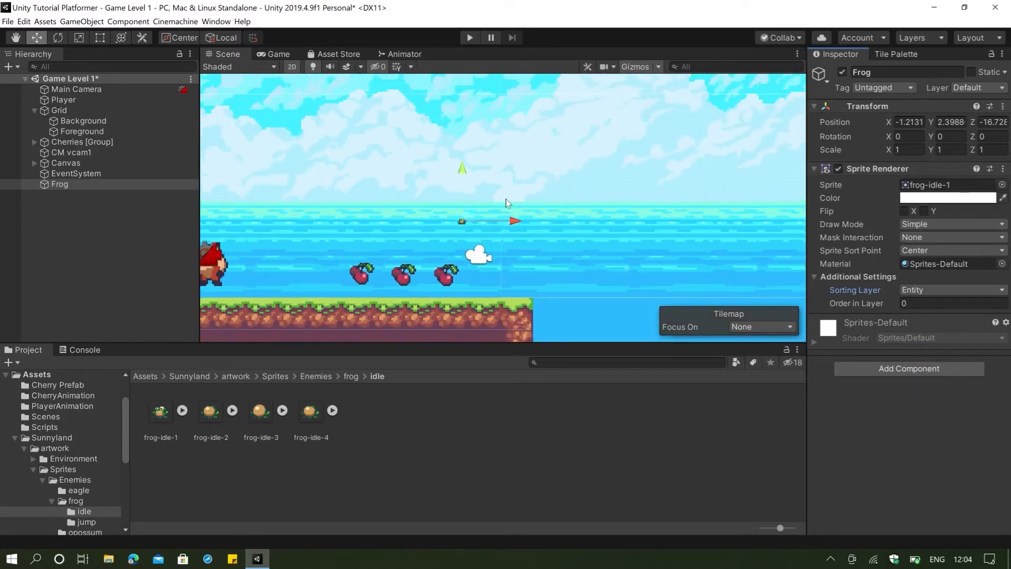
{"action": "scroll", "coordinate": [506, 200], "scroll_direction": "down", "scroll_amount": 3}
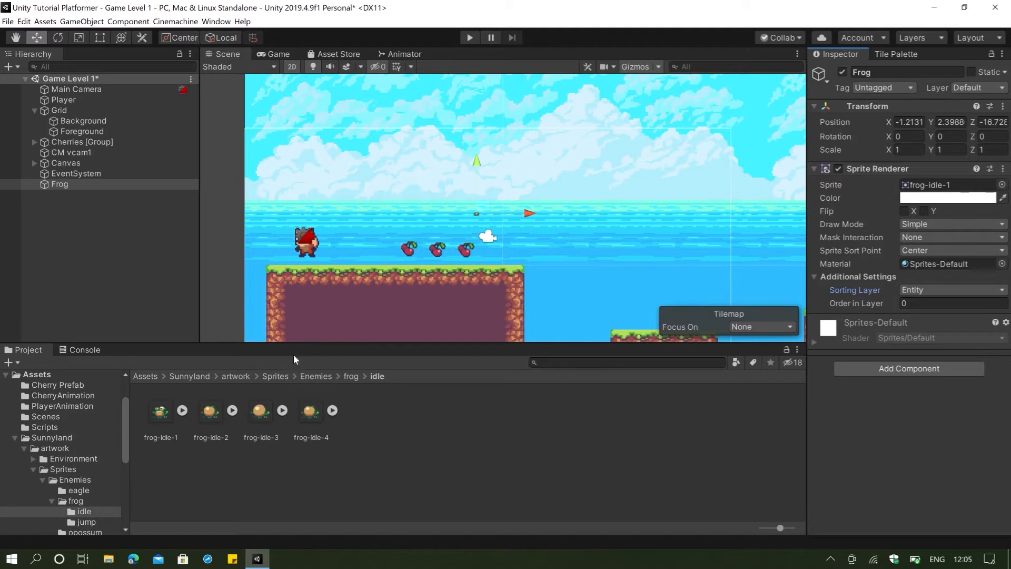
{"action": "left_click", "coordinate": [155, 420]}
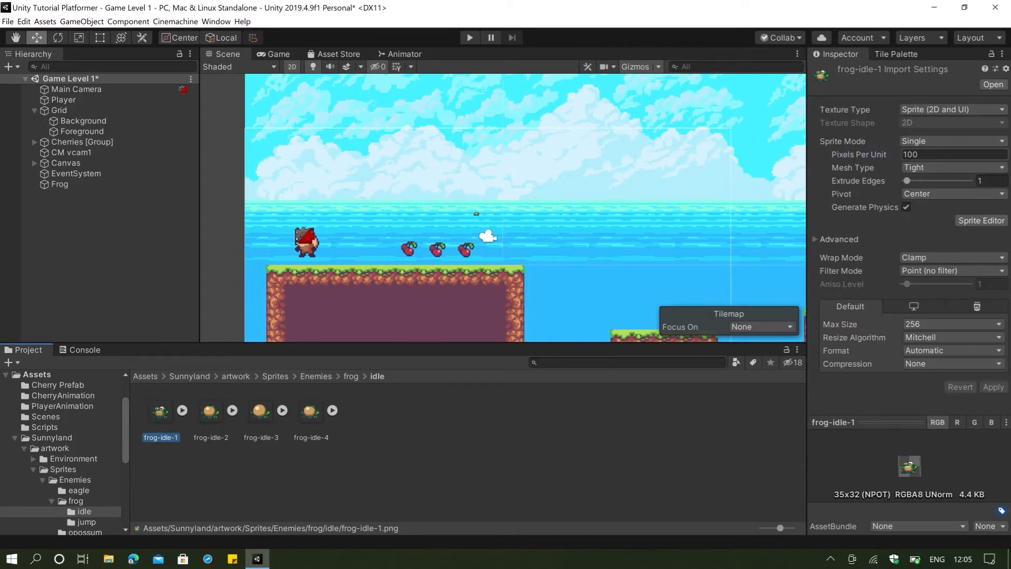
{"action": "left_click", "coordinate": [914, 154]}
{"action": "type", "text": "1"}
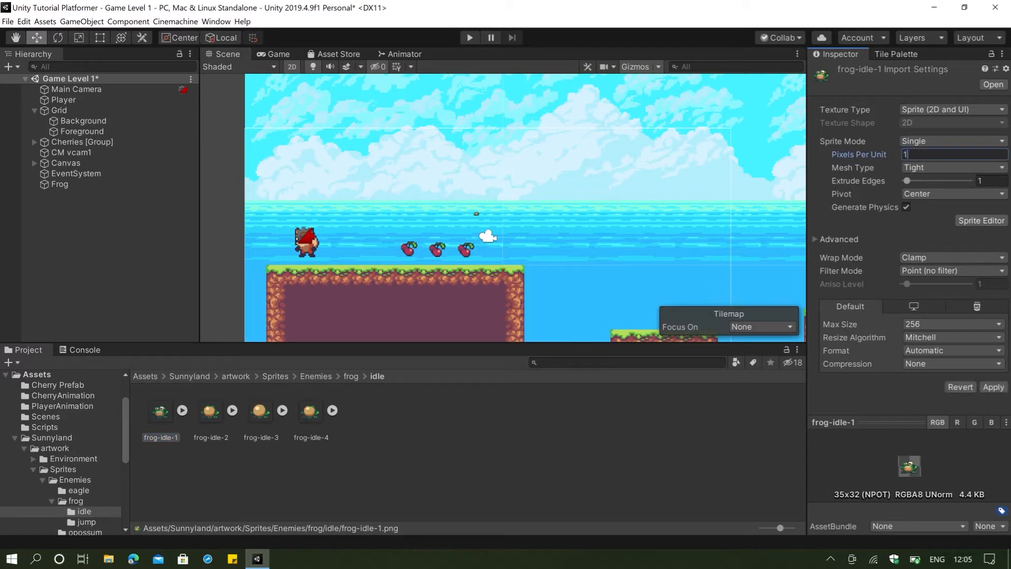
{"action": "type", "text": "6"}
{"action": "left_click", "coordinate": [994, 387]}
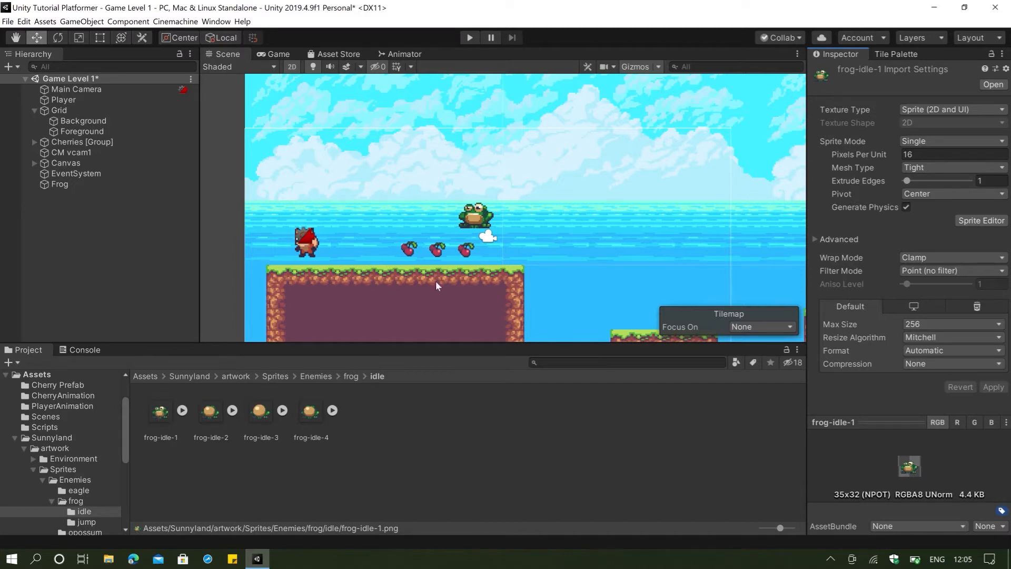
Step: Set Pixels Per Unit to 16 for all four textures, frog-idle-1 to frog-idle-4, apply it, and check individual textures
{"action": "scroll", "coordinate": [452, 223], "scroll_direction": "up", "scroll_amount": 3}
{"action": "scroll", "coordinate": [452, 224], "scroll_direction": "down", "scroll_amount": 5}
{"action": "left_click", "coordinate": [167, 424]}
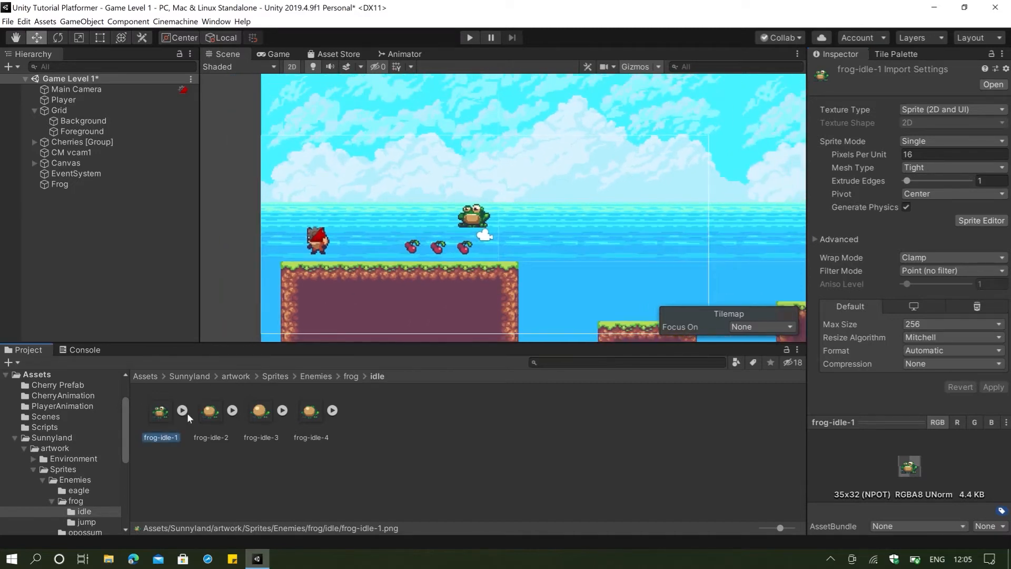
{"action": "left_click", "coordinate": [323, 425], "text": "shift"}
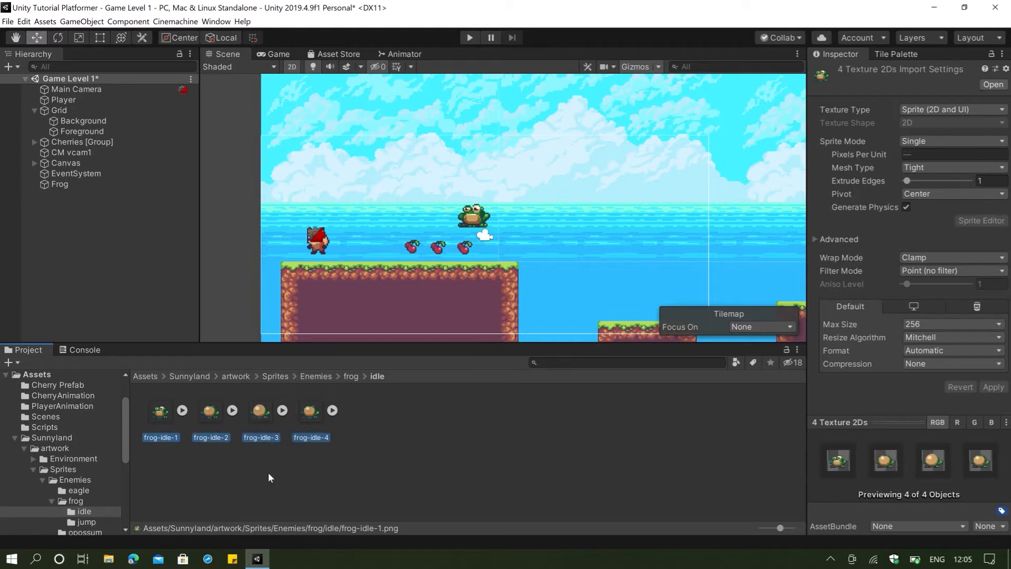
{"action": "left_click", "coordinate": [151, 430]}
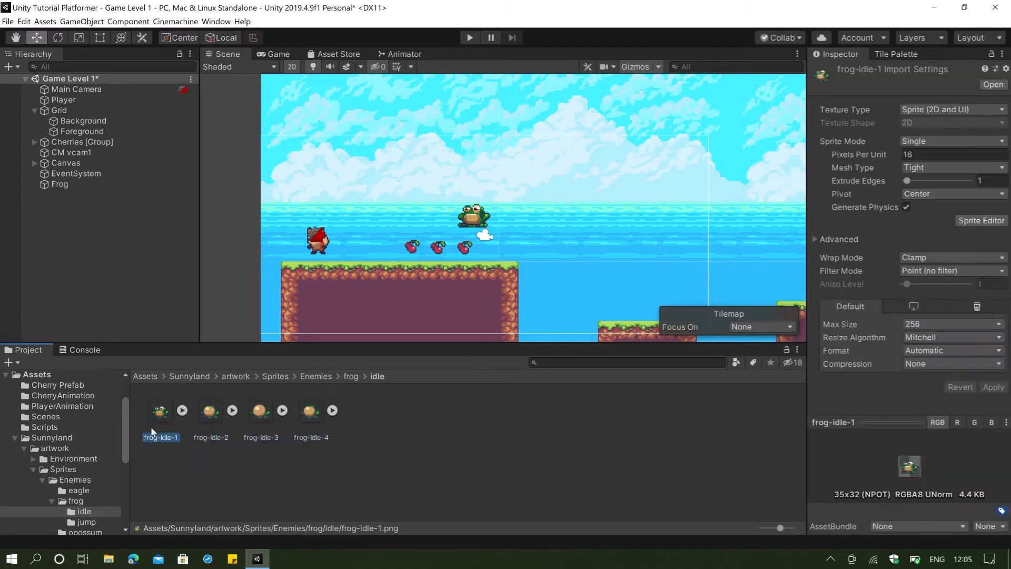
{"action": "left_click", "coordinate": [304, 411], "text": "shift"}
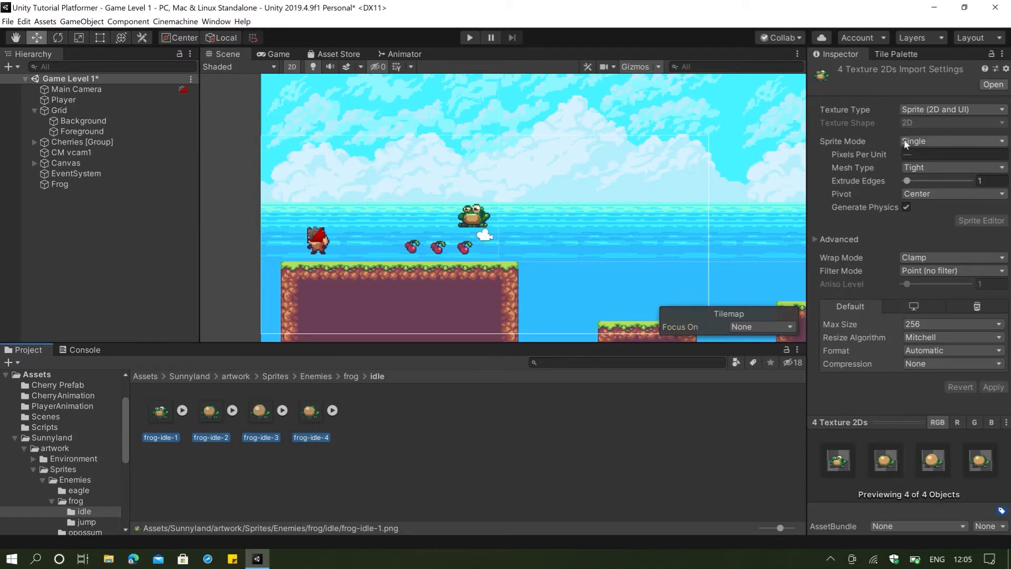
{"action": "left_click", "coordinate": [916, 154]}
{"action": "type", "text": "16"}
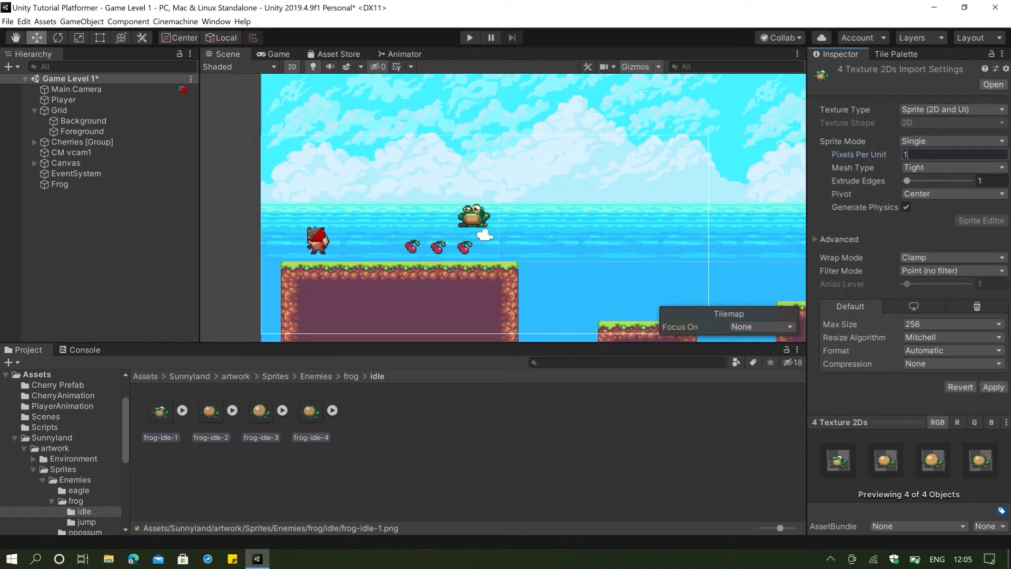
{"action": "left_click", "coordinate": [1001, 389]}
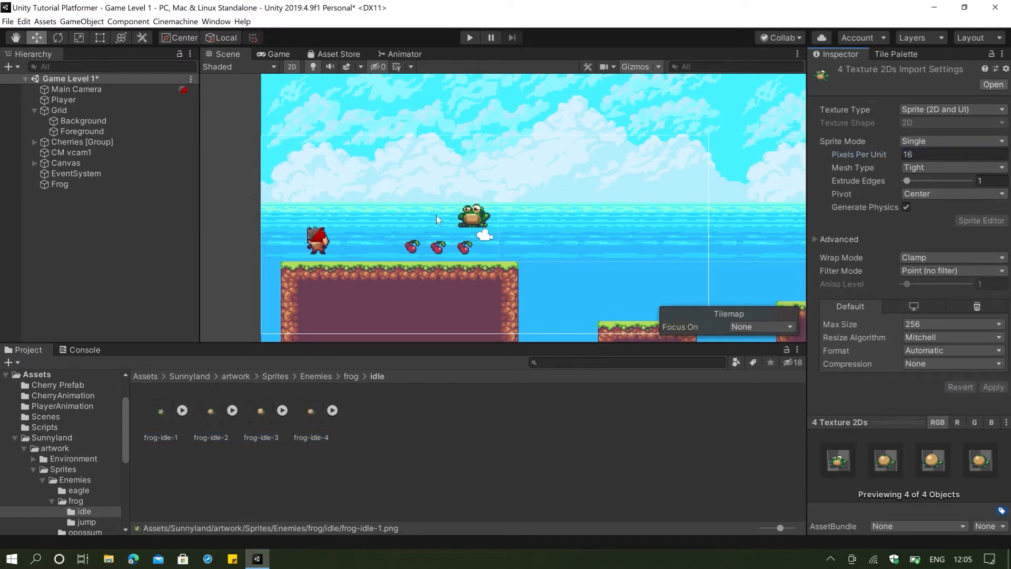
{"action": "left_click", "coordinate": [316, 416]}
{"action": "left_click", "coordinate": [268, 410]}
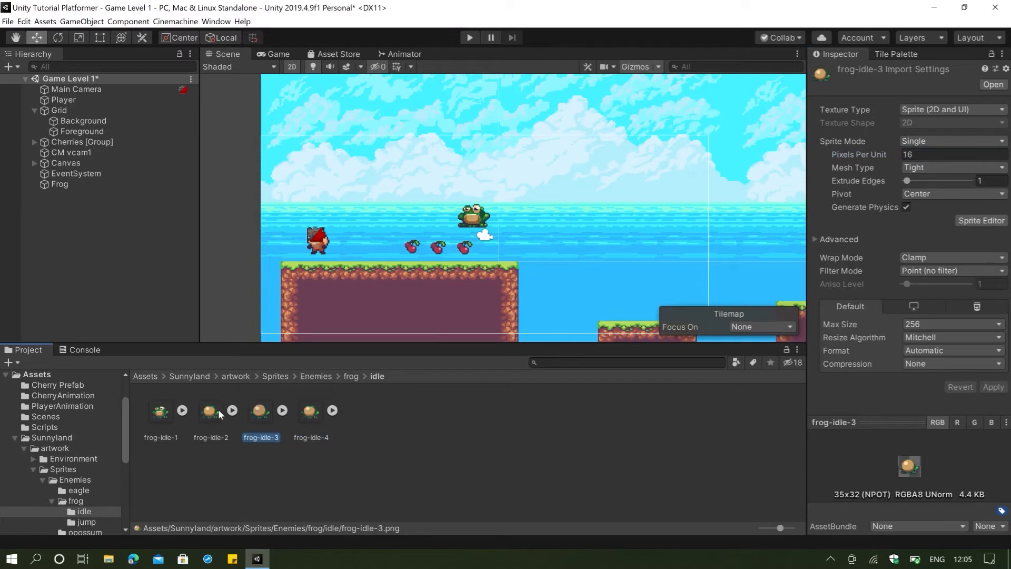
{"action": "left_click", "coordinate": [217, 413]}
{"action": "left_click", "coordinate": [183, 412]}
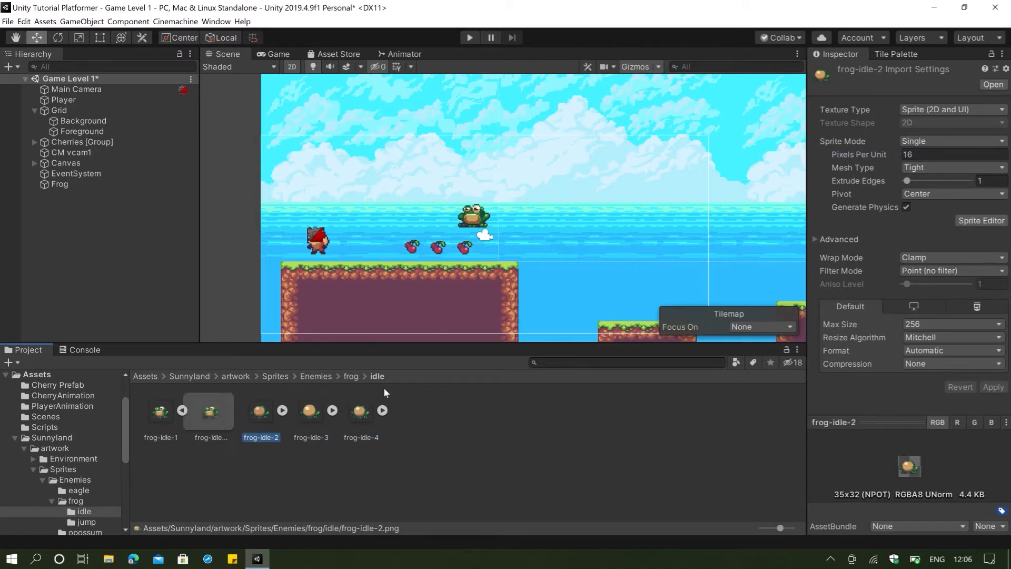
Step: Set Pixels Per Unit to 16 for both textures in the frog's jump folder, frog-jump-1 and frog-jump-2, and apply it
{"action": "left_click", "coordinate": [350, 376]}
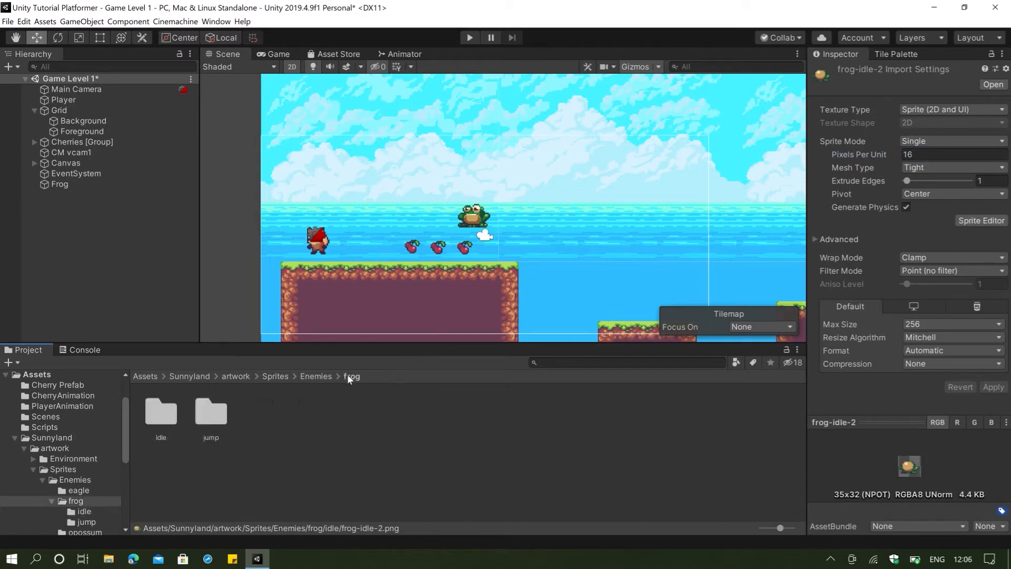
{"action": "double_click", "coordinate": [217, 409]}
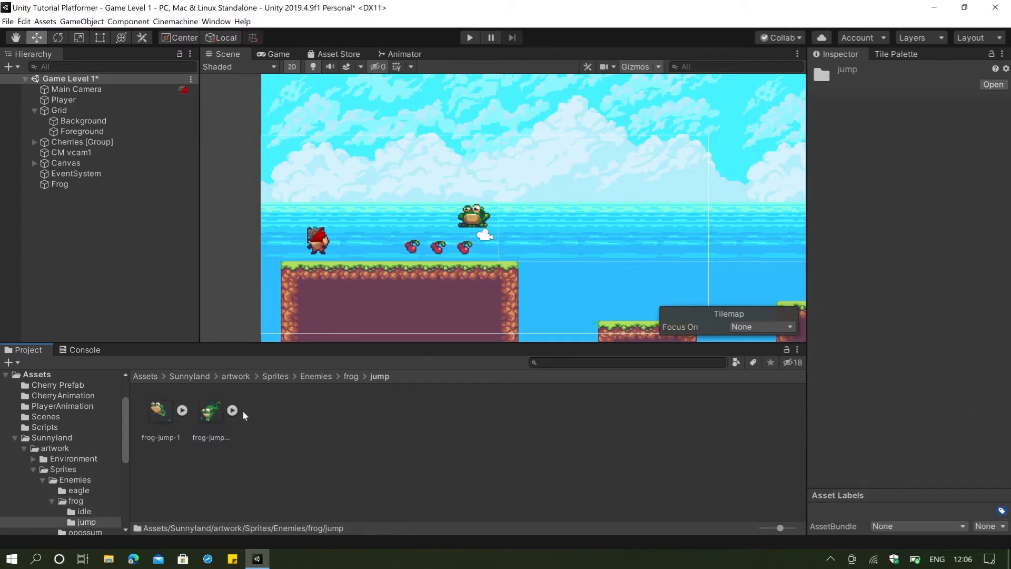
{"action": "left_click", "coordinate": [173, 414]}
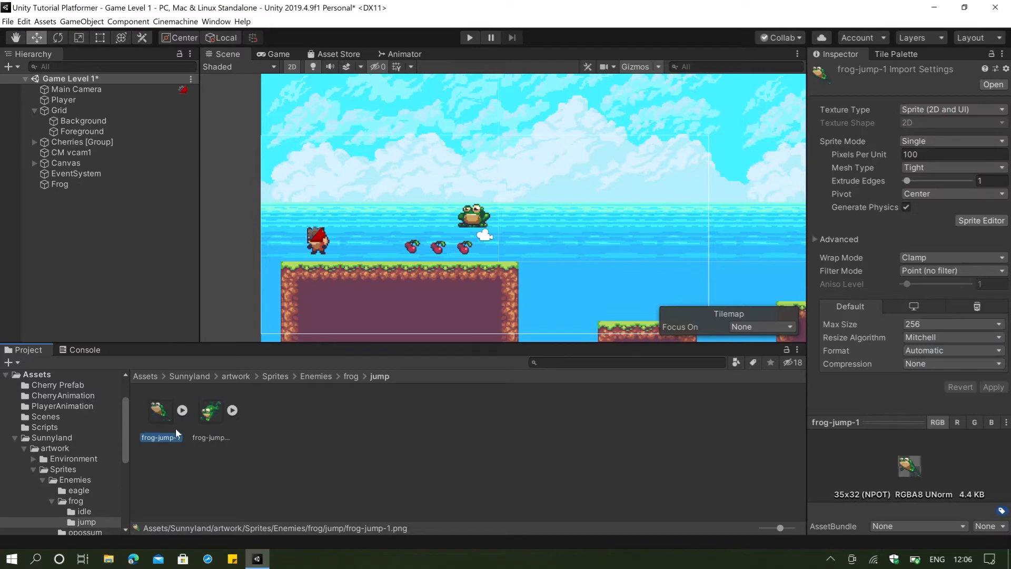
{"action": "left_click", "coordinate": [210, 422], "text": "shift"}
{"action": "left_click", "coordinate": [942, 156]}
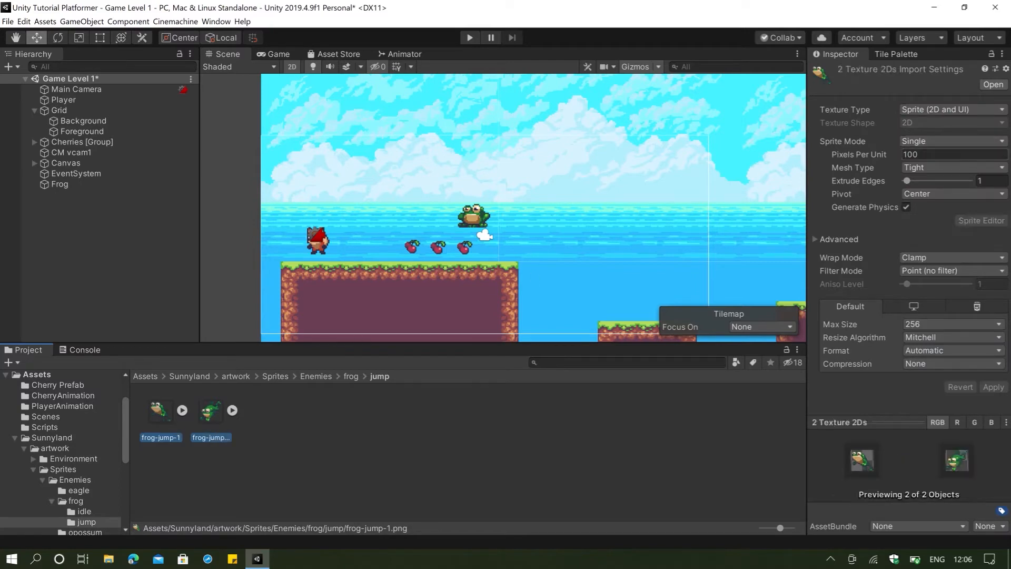
{"action": "left_click", "coordinate": [476, 424]}
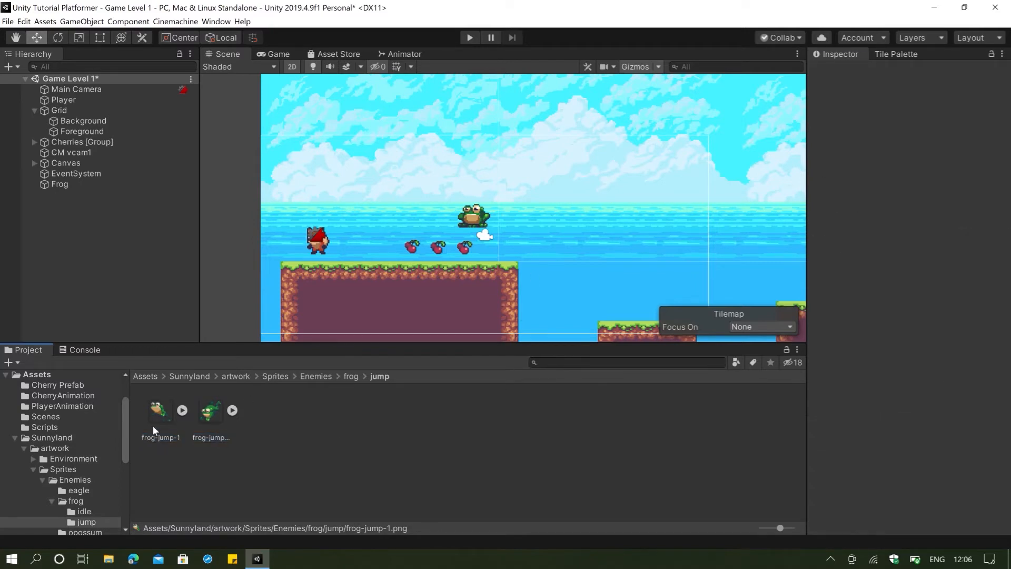
{"action": "left_click", "coordinate": [209, 413], "text": "shift"}
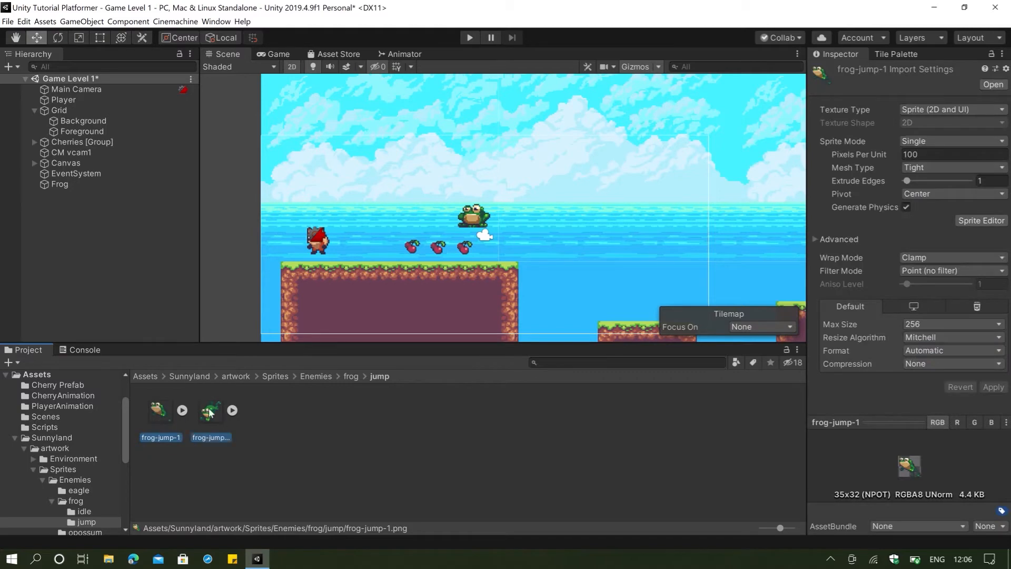
{"action": "left_click", "coordinate": [947, 156]}
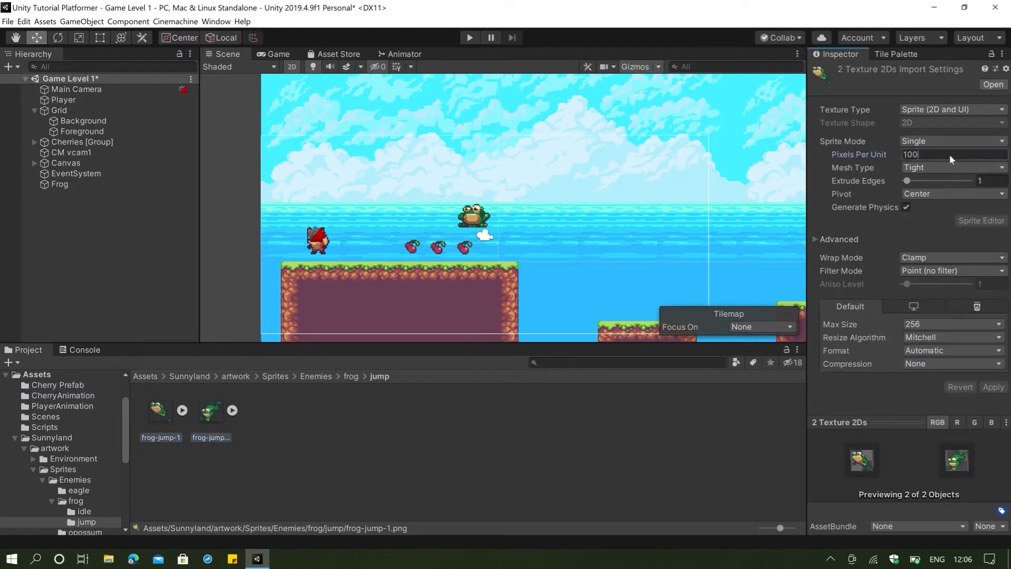
{"action": "type", "text": "16"}
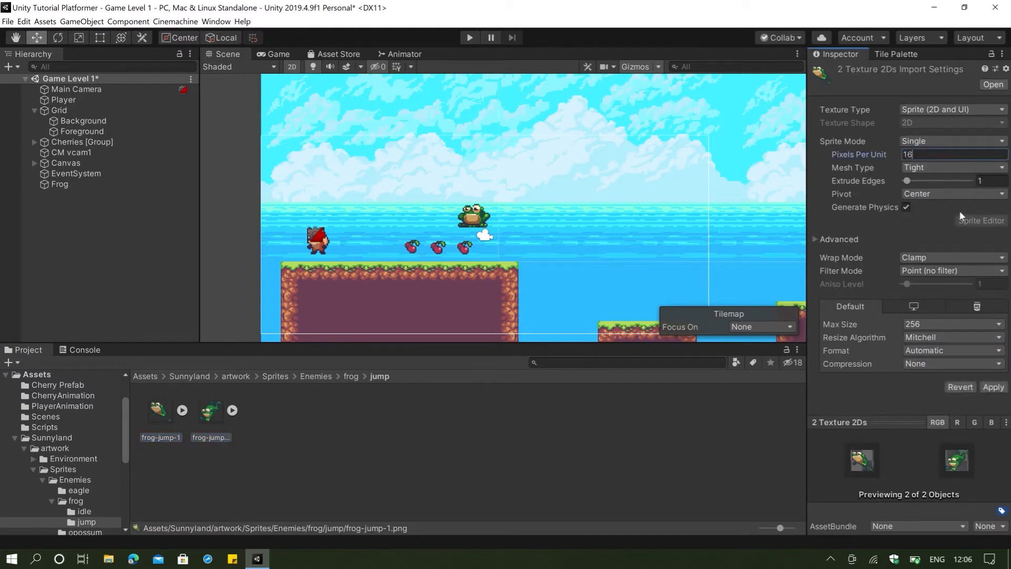
{"action": "left_click", "coordinate": [1004, 387]}
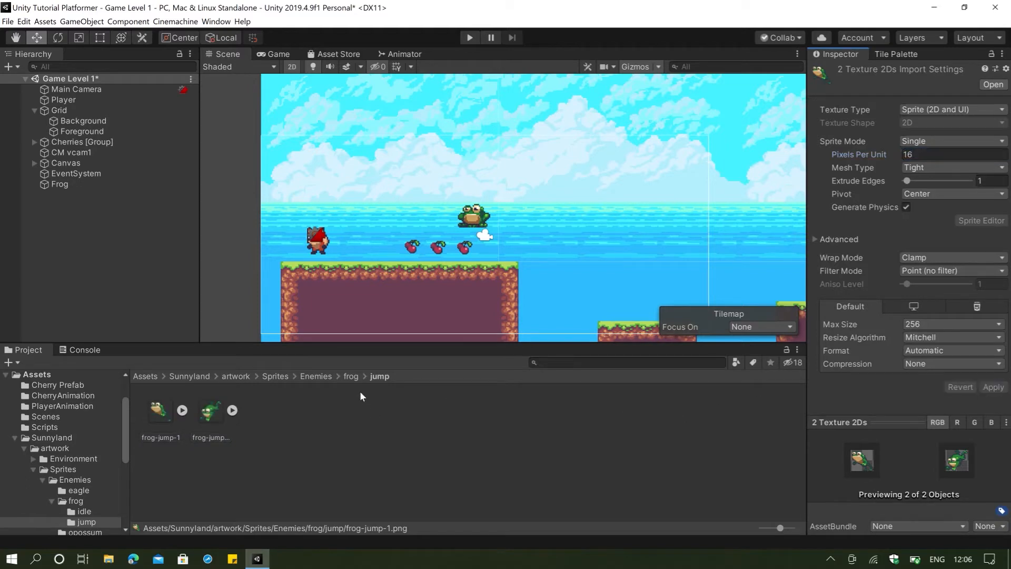
Step: Collapse frog-idle-1 in the idle folder and check the shared import settings of frog-idle-1 to frog-idle-4
{"action": "left_click", "coordinate": [351, 378]}
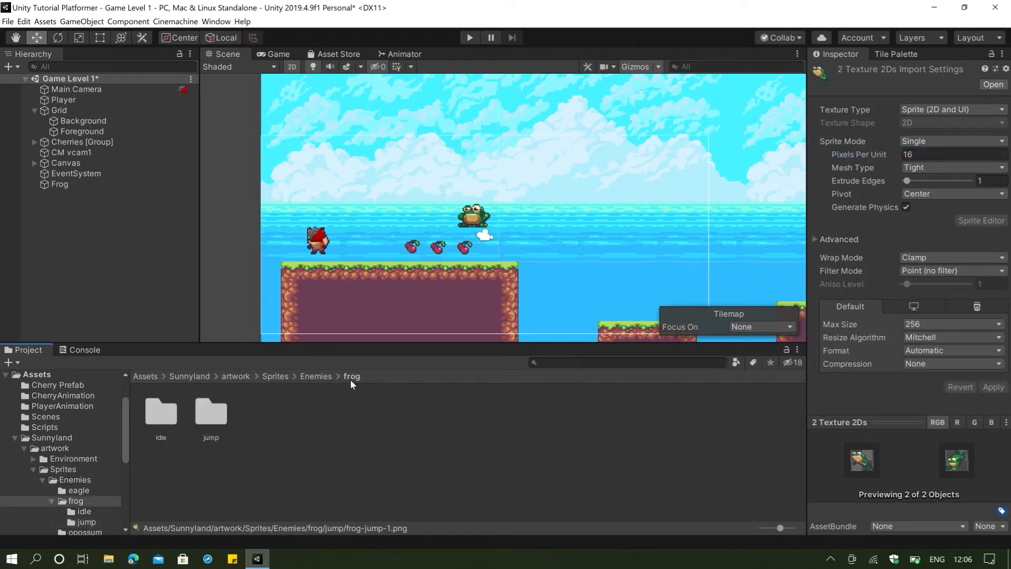
{"action": "double_click", "coordinate": [172, 426]}
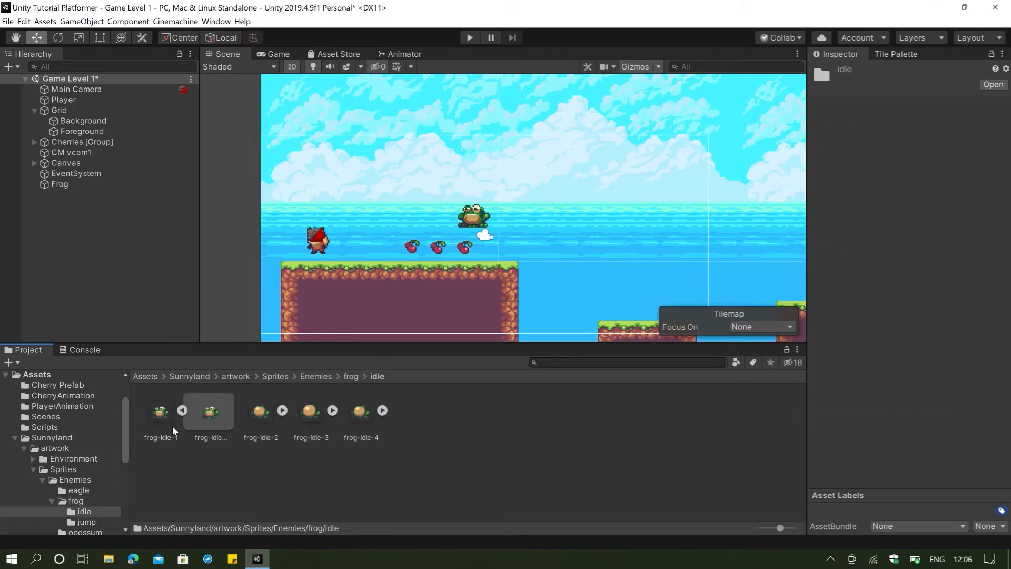
{"action": "left_click", "coordinate": [183, 411]}
{"action": "left_click", "coordinate": [172, 415]}
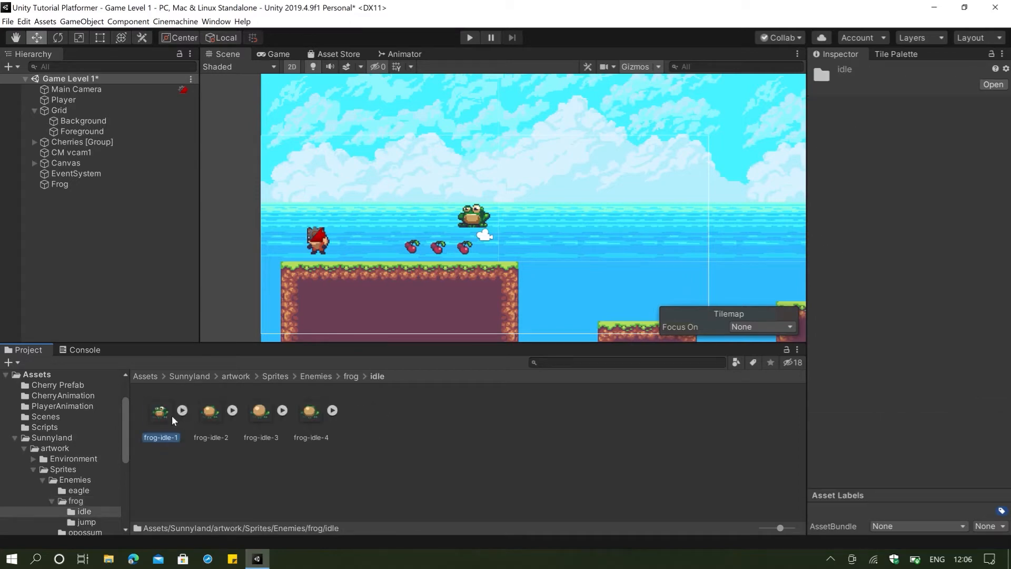
{"action": "left_click", "coordinate": [311, 409], "text": "shift"}
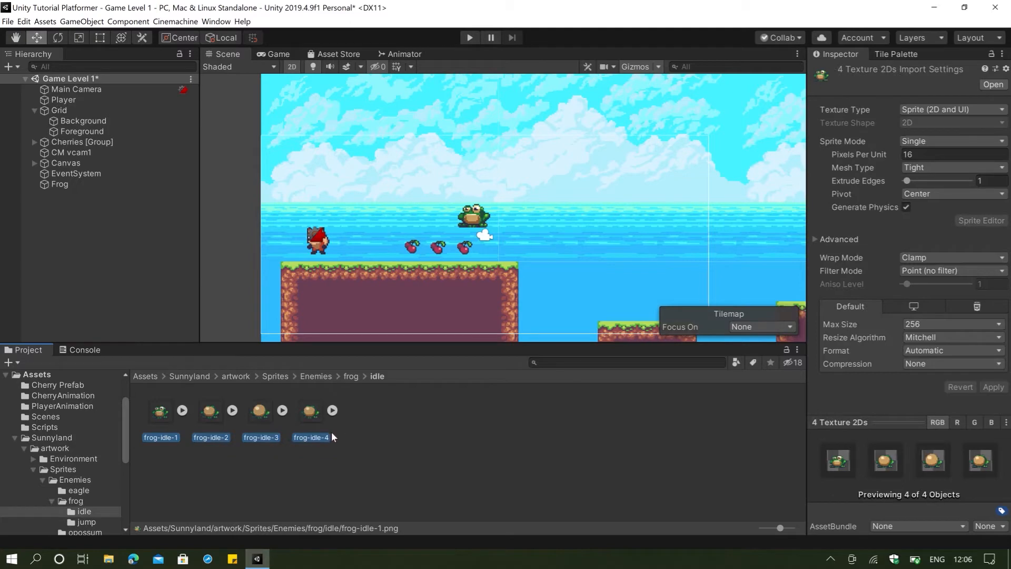
{"action": "left_click", "coordinate": [348, 376]}
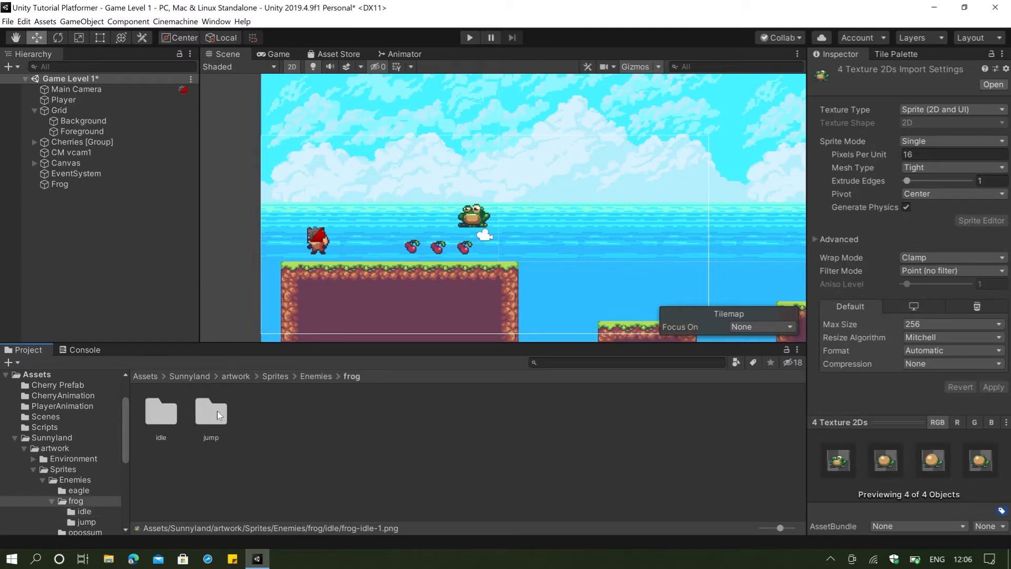
{"action": "double_click", "coordinate": [156, 420]}
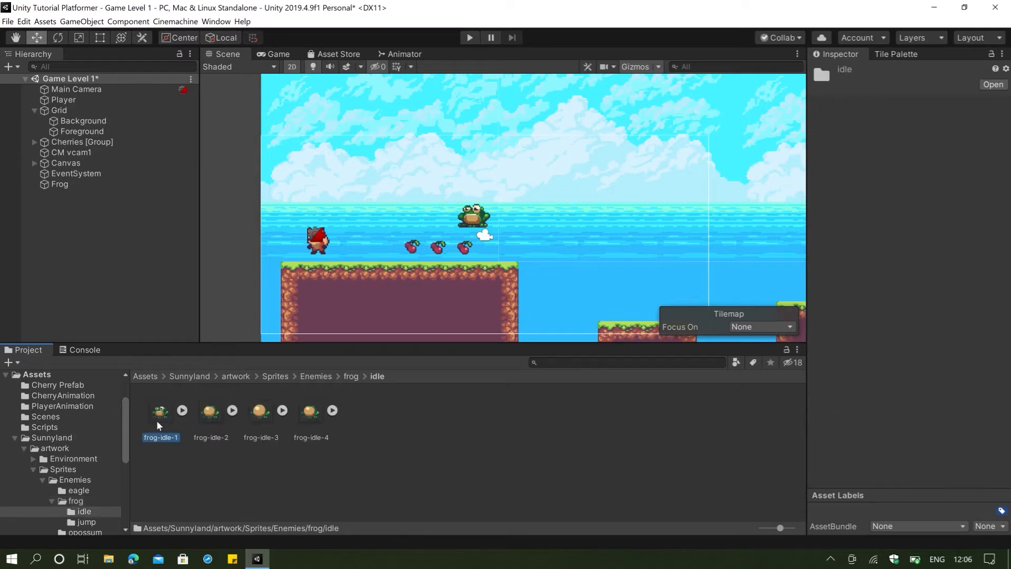
{"action": "left_click", "coordinate": [157, 420]}
{"action": "left_click", "coordinate": [312, 415], "text": "shift"}
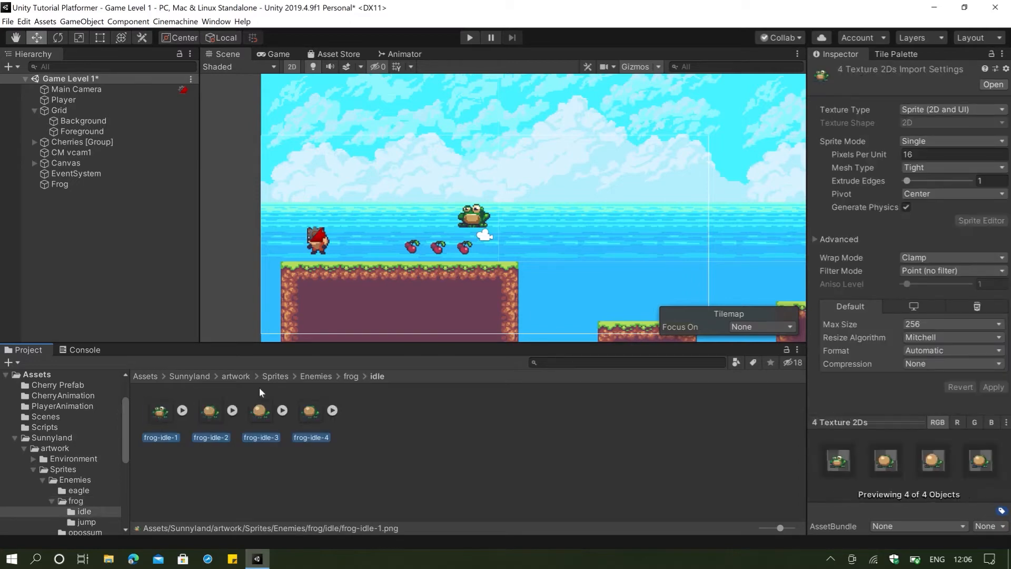
Step: Check the import settings of frog-jump-1 and frog-jump-2 individually in the frog's jump folder
{"action": "left_click", "coordinate": [350, 376]}
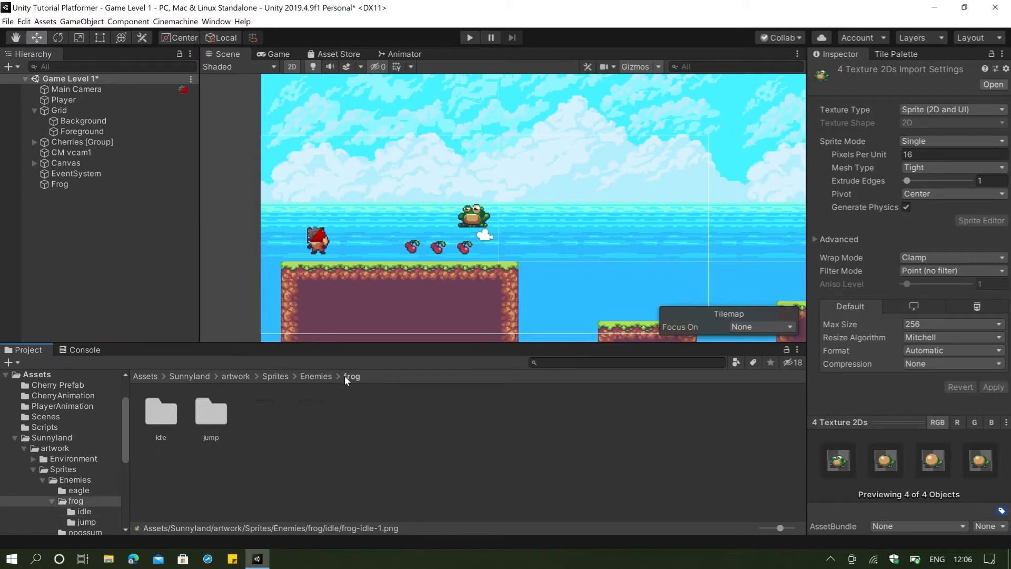
{"action": "double_click", "coordinate": [209, 412]}
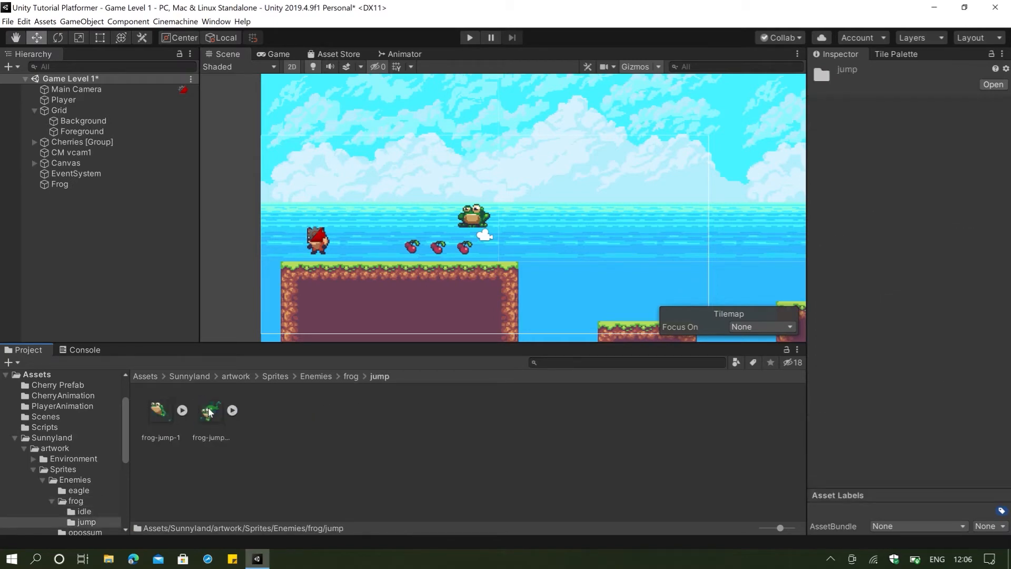
{"action": "left_click", "coordinate": [167, 423]}
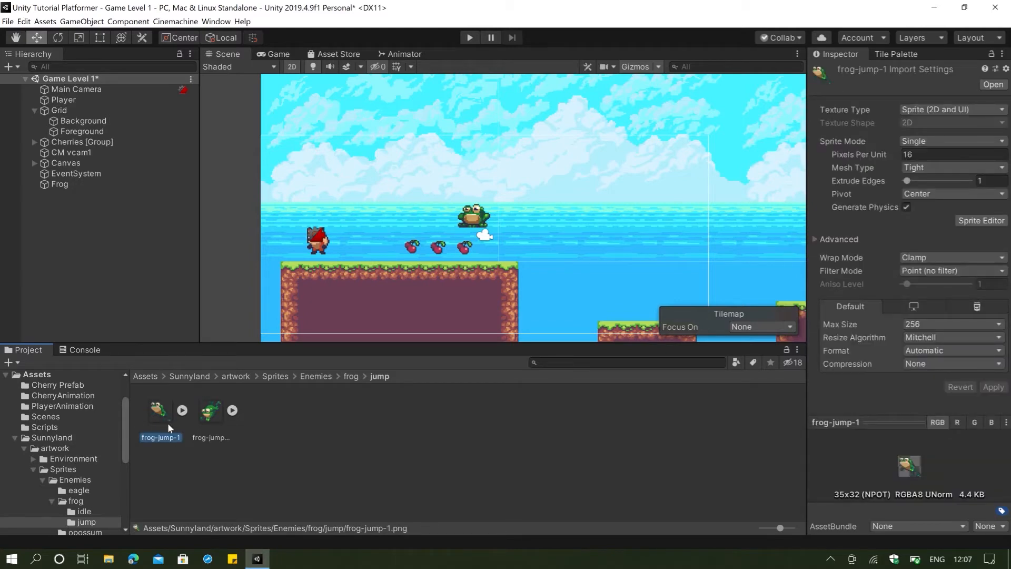
{"action": "left_click", "coordinate": [210, 413]}
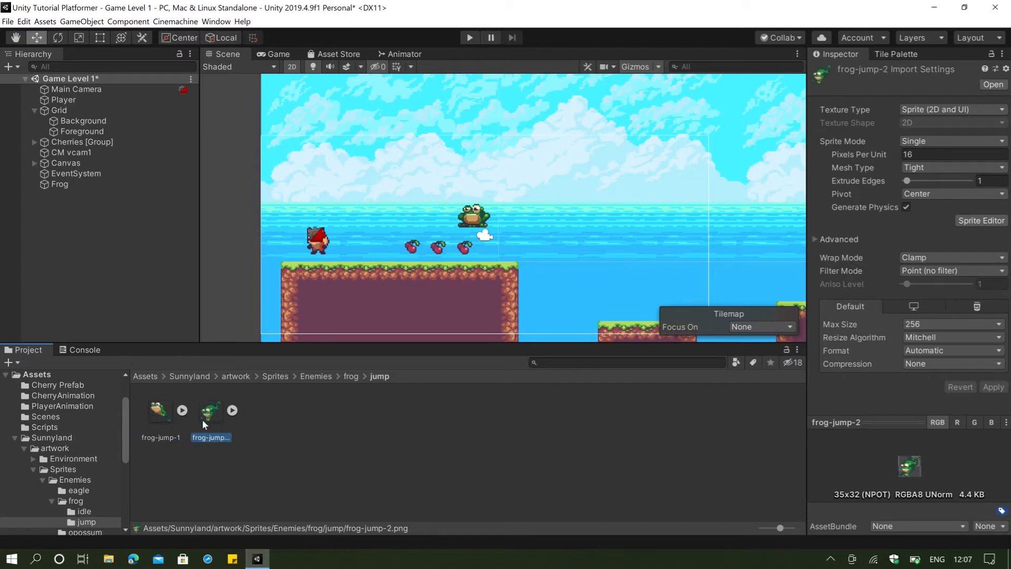
{"action": "left_click", "coordinate": [154, 413]}
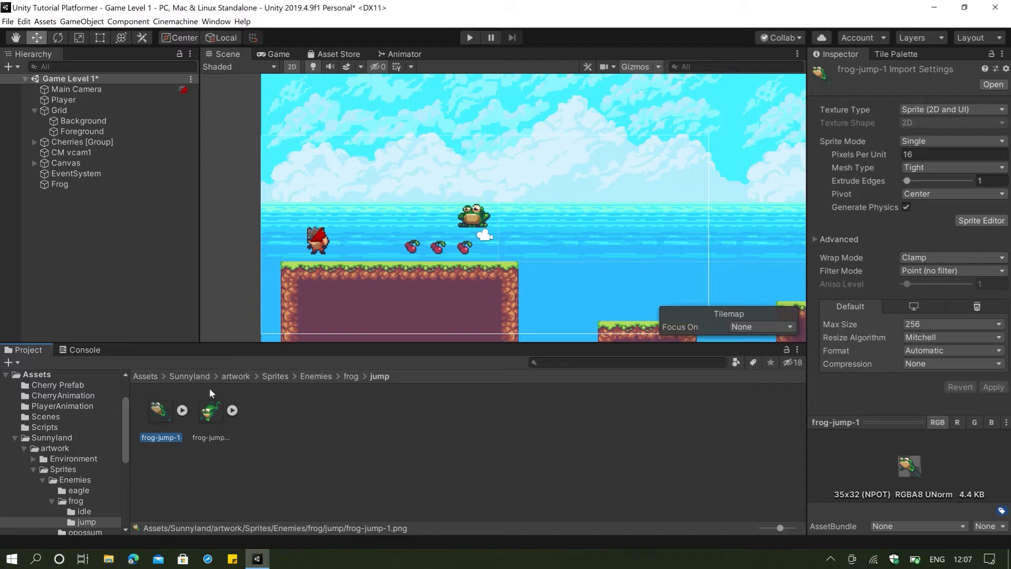
{"action": "left_click", "coordinate": [212, 415]}
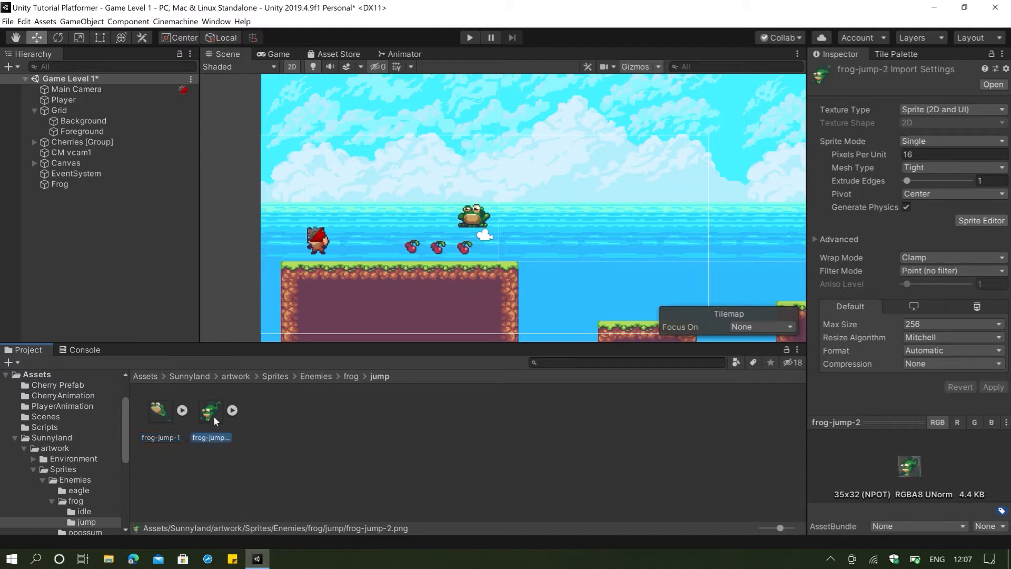
Step: Return to the frog's idle folder and review all four idle textures together, then clear the selection
{"action": "left_click", "coordinate": [352, 376]}
{"action": "double_click", "coordinate": [163, 413]}
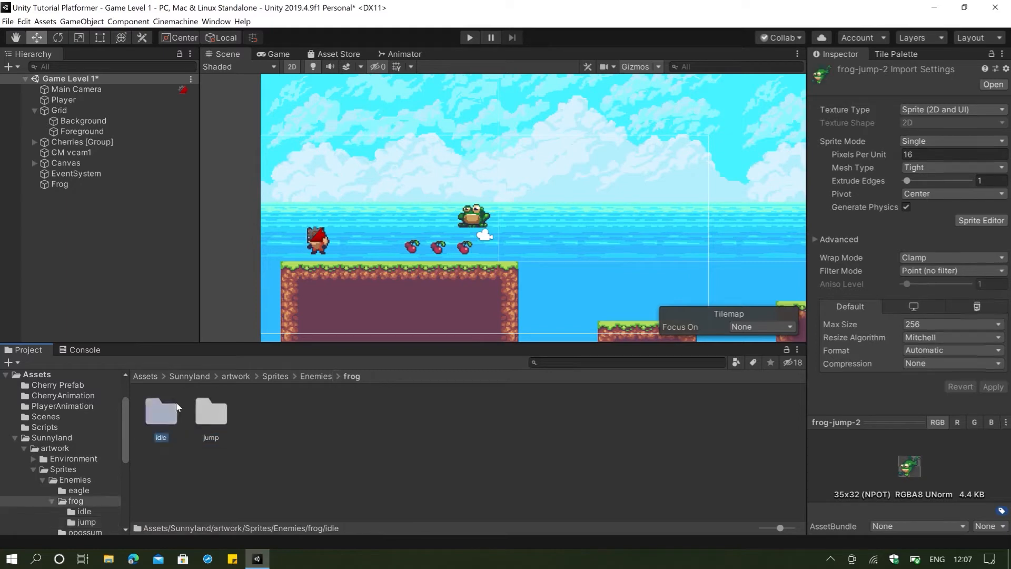
{"action": "left_click", "coordinate": [163, 413]}
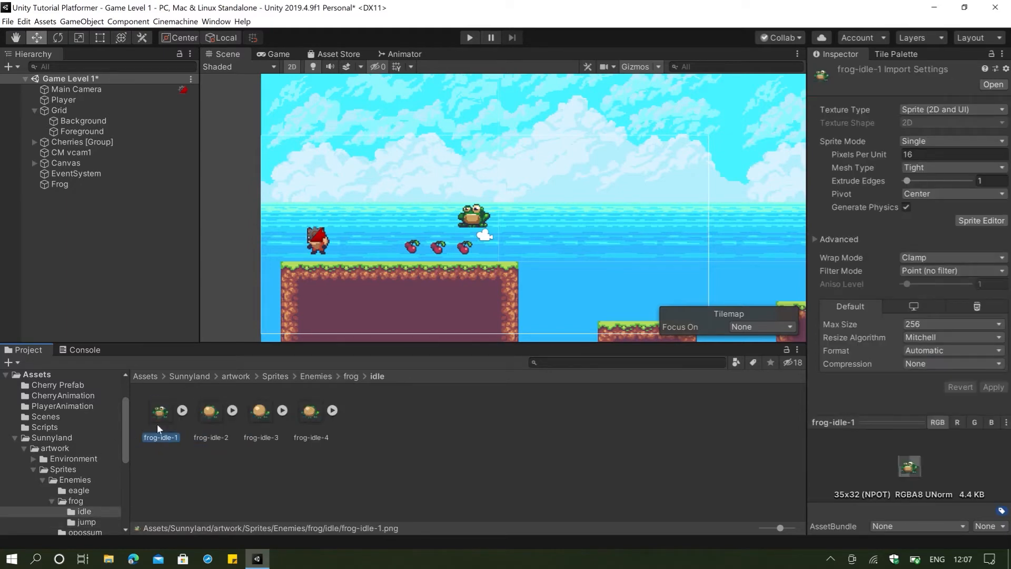
{"action": "left_click", "coordinate": [298, 421], "text": "shift"}
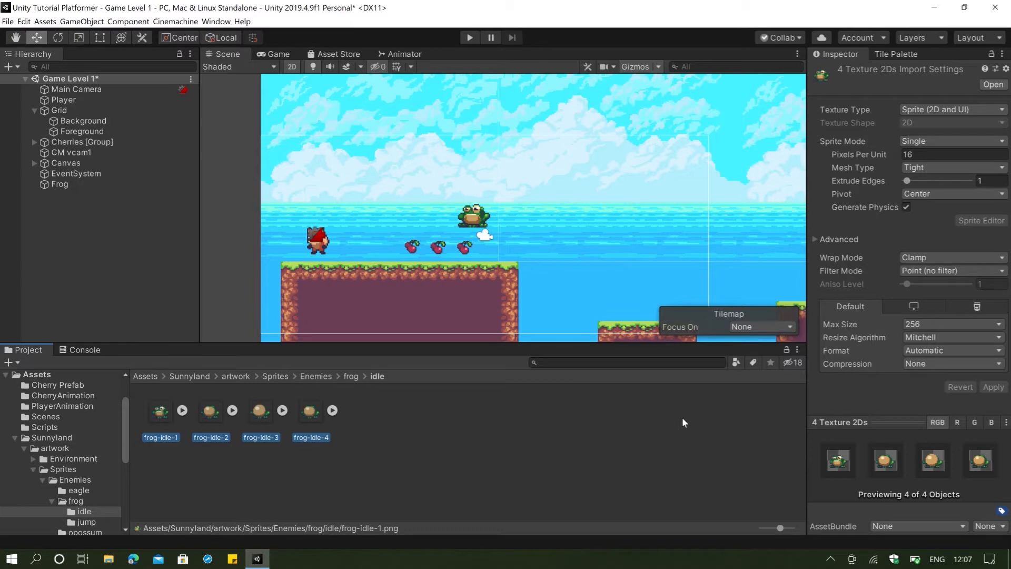
{"action": "left_click", "coordinate": [444, 455]}
Step: Open the Animation window for the Frog object and place it above the project assets
{"action": "left_click", "coordinate": [229, 24]}
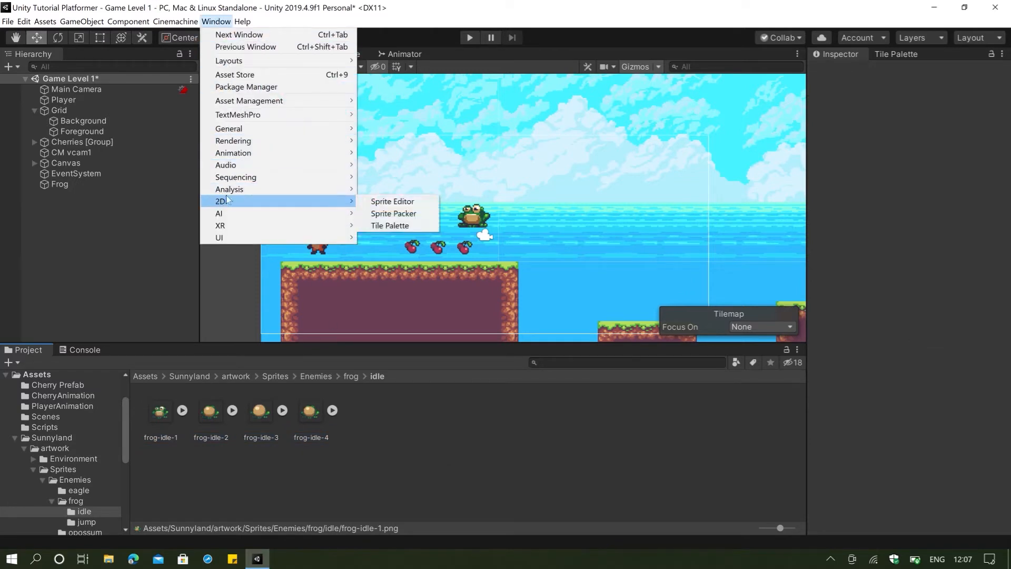
{"action": "mouse_move", "coordinate": [257, 157]}
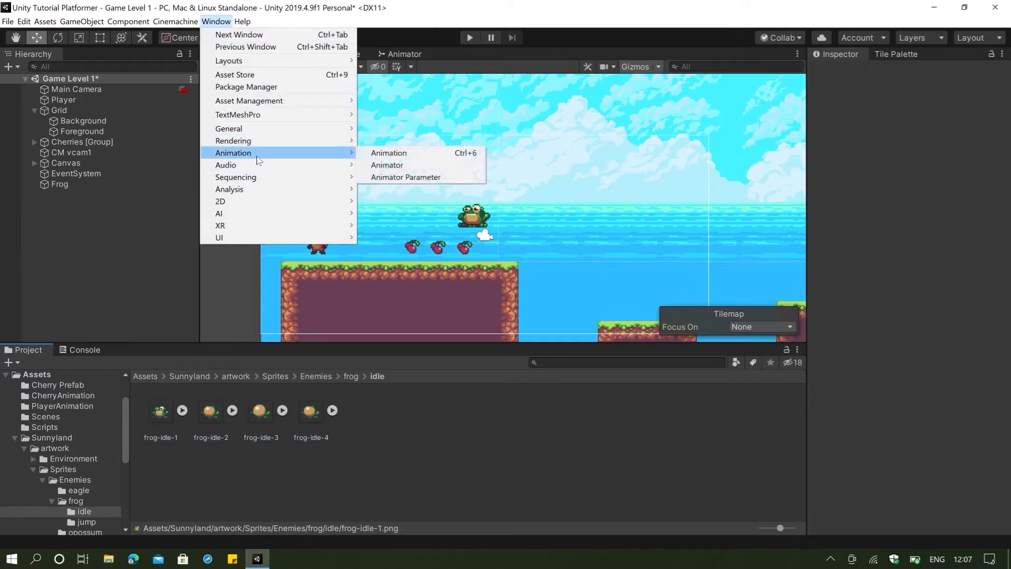
{"action": "left_click", "coordinate": [388, 154]}
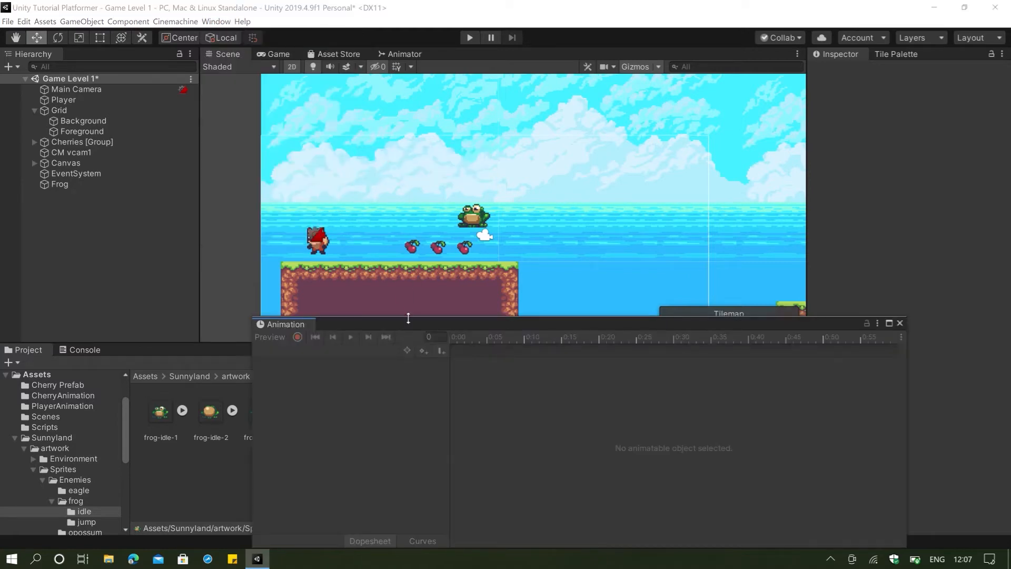
{"action": "left_click_drag", "start_coordinate": [407, 320], "coordinate": [651, 170]}
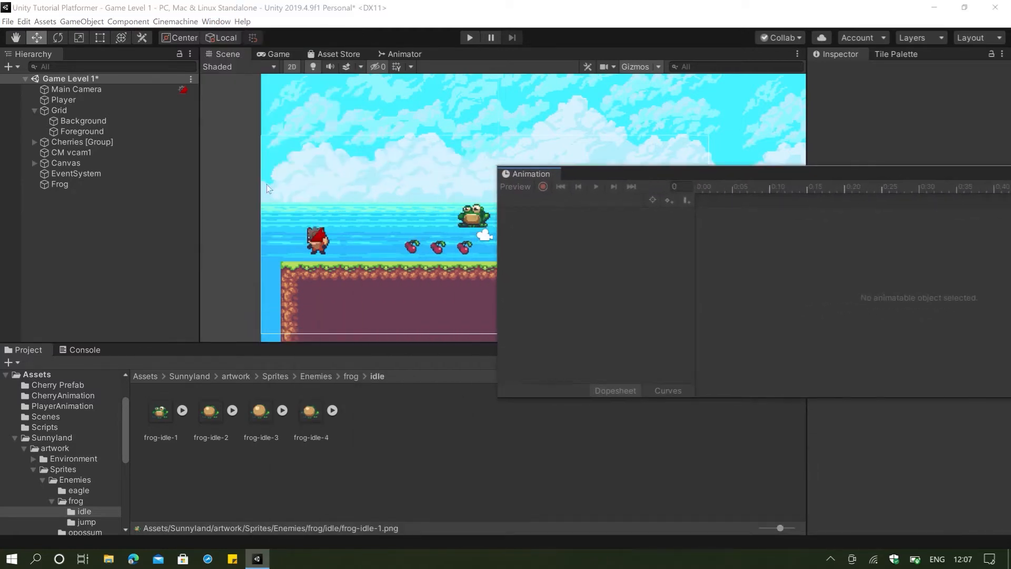
{"action": "left_click", "coordinate": [54, 187]}
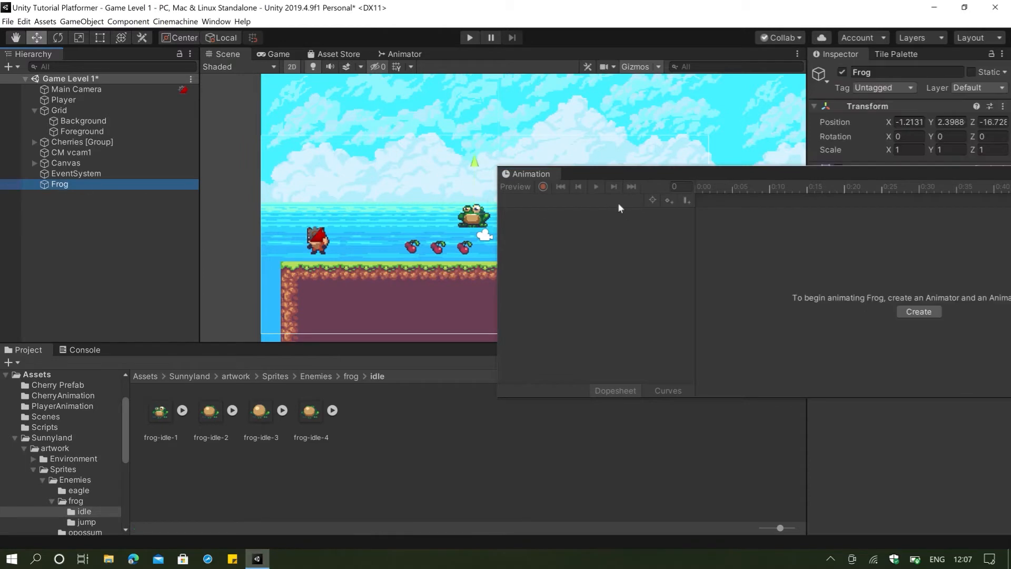
{"action": "left_click_drag", "start_coordinate": [600, 176], "coordinate": [455, 142]}
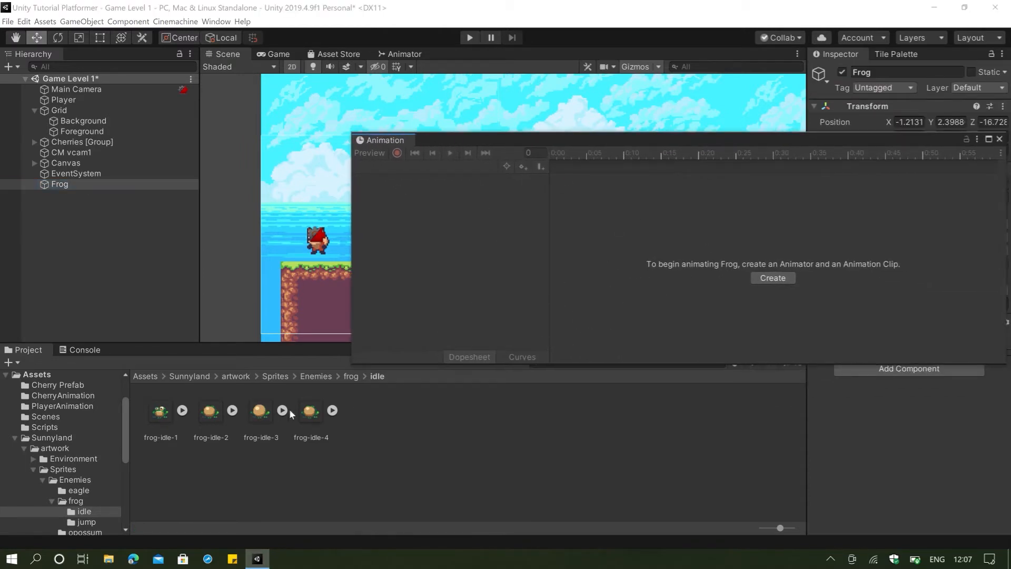
Step: Create a folder named FrogAnimation directly in the Assets folder
{"action": "left_click", "coordinate": [141, 379]}
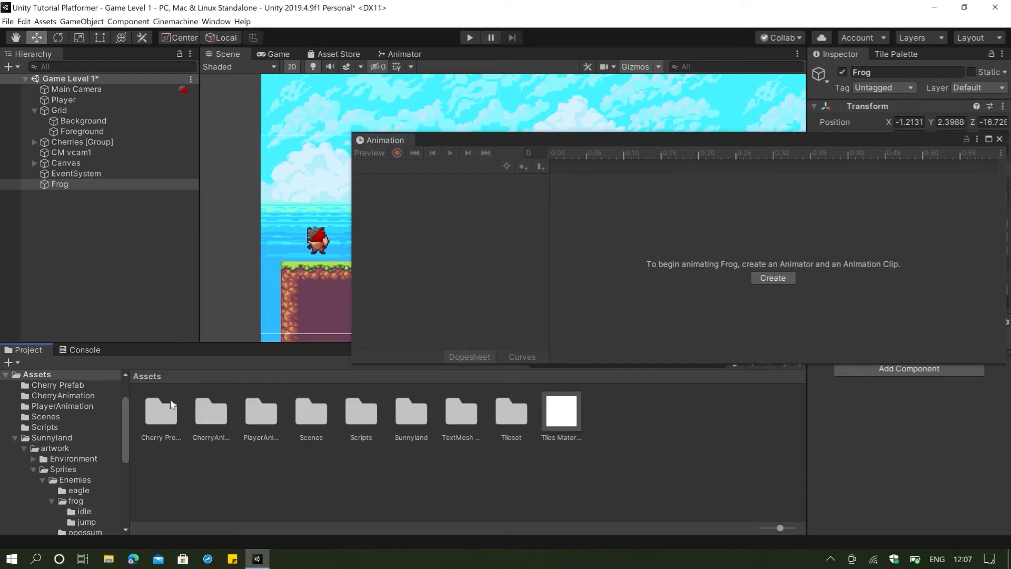
{"action": "right_click", "coordinate": [214, 488]}
{"action": "mouse_move", "coordinate": [278, 235]}
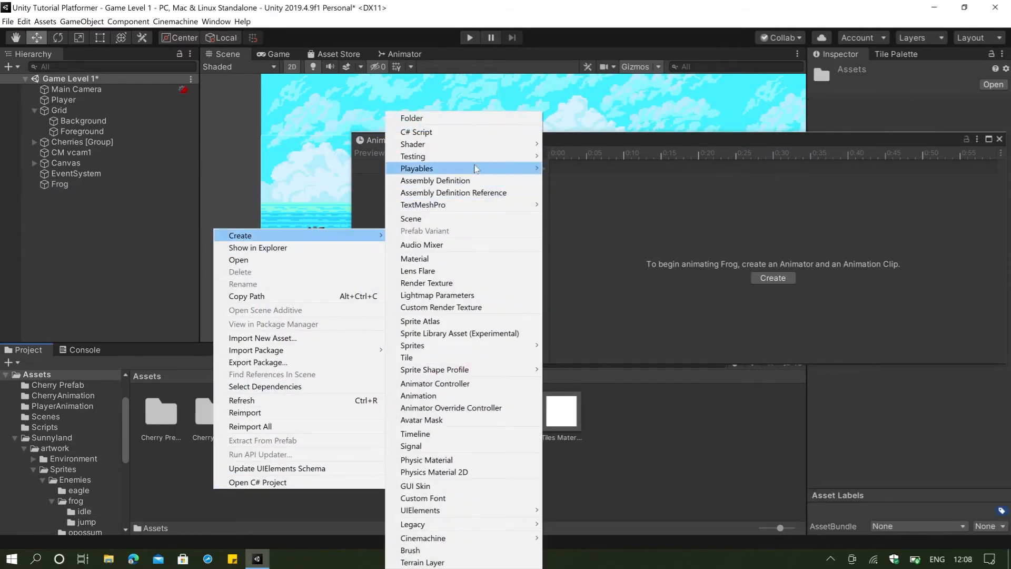
{"action": "left_click", "coordinate": [471, 119]}
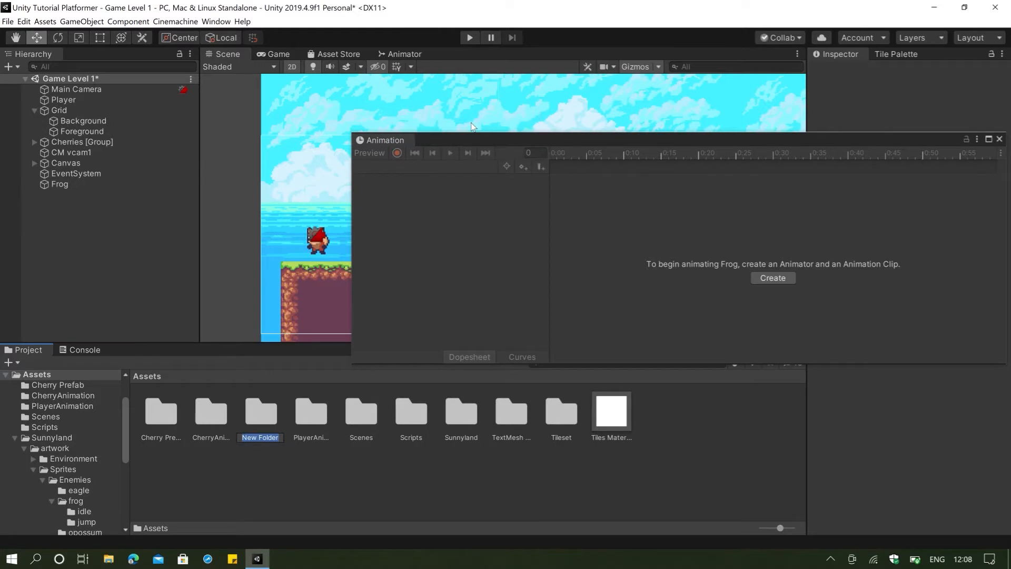
{"action": "type", "text": "FrogAnimation"}
{"action": "key", "text": "Return"}
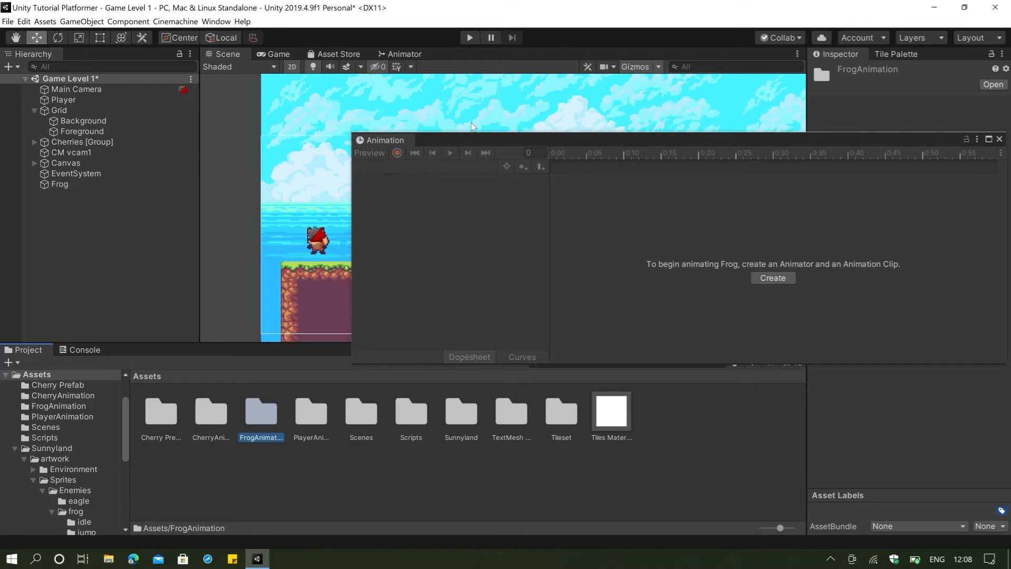
Step: Browse the project to the frog's idle sprite folder under Sunnyland/artwork/Sprites/Enemies
{"action": "double_click", "coordinate": [464, 443]}
{"action": "double_click", "coordinate": [156, 417]}
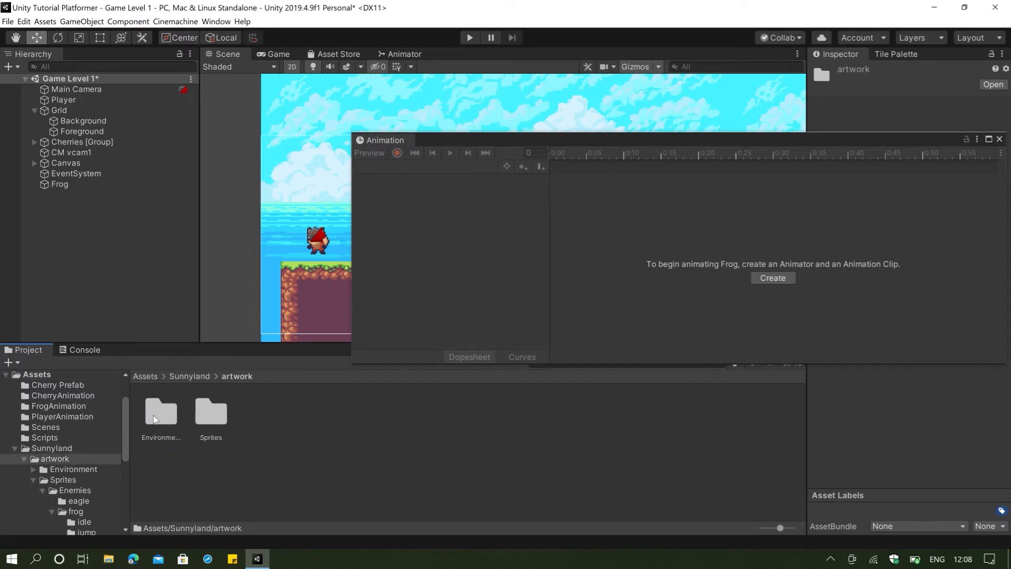
{"action": "double_click", "coordinate": [200, 419]}
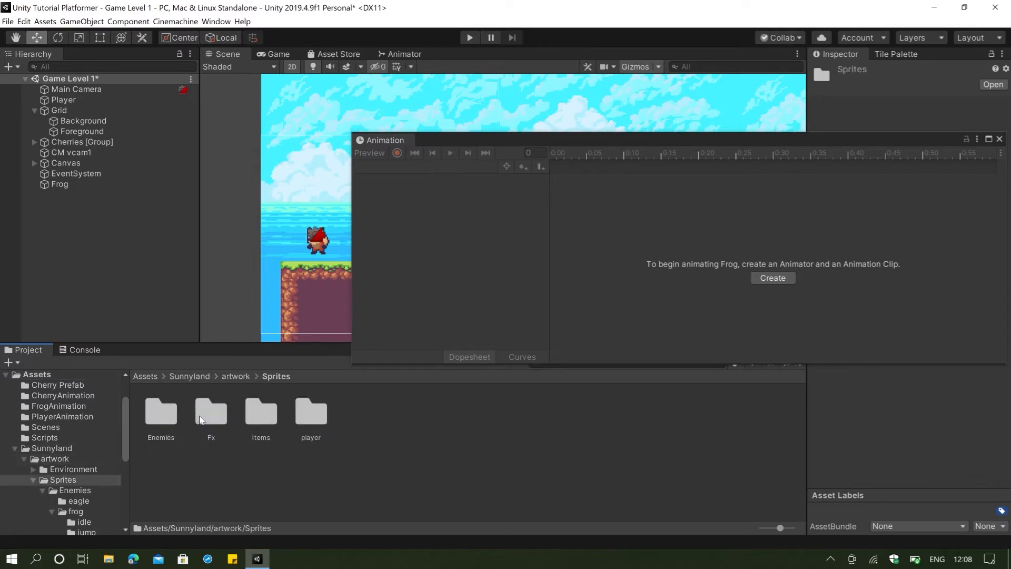
{"action": "double_click", "coordinate": [169, 422]}
{"action": "double_click", "coordinate": [202, 408]}
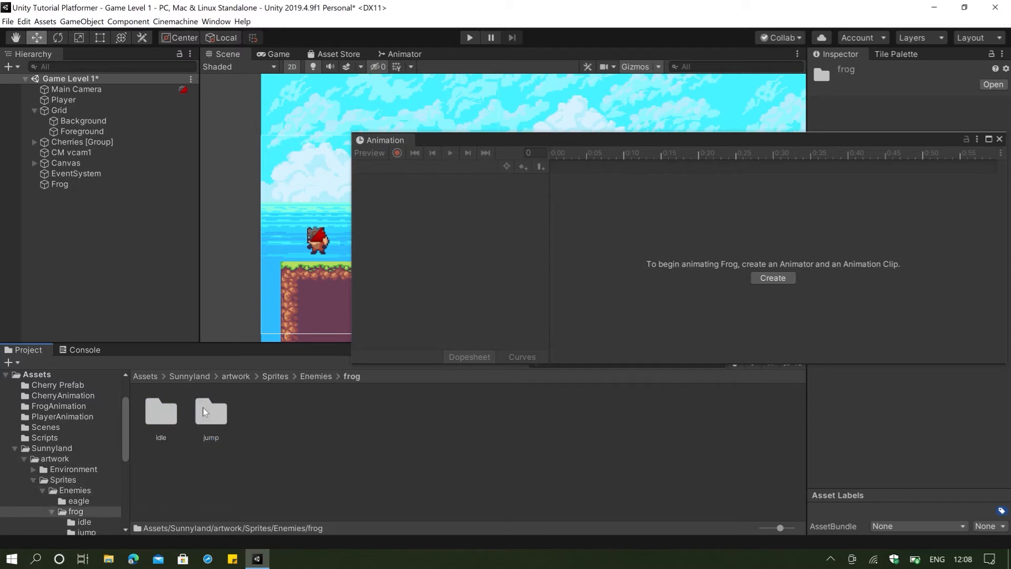
{"action": "double_click", "coordinate": [156, 415]}
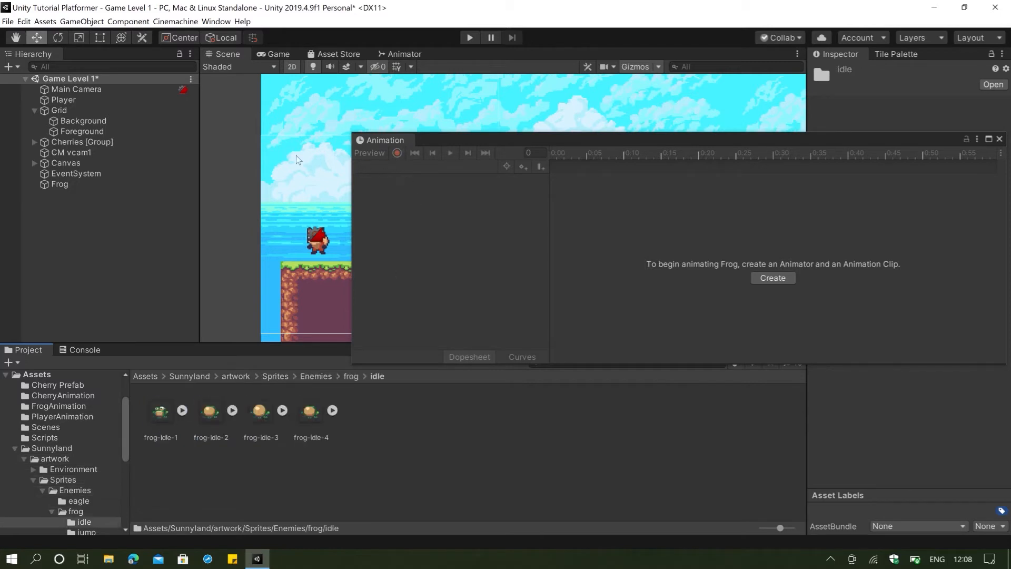
Step: Create an animation clip named FrogIdle for the Frog object, saved in the FrogAnimation folder
{"action": "left_click", "coordinate": [84, 186]}
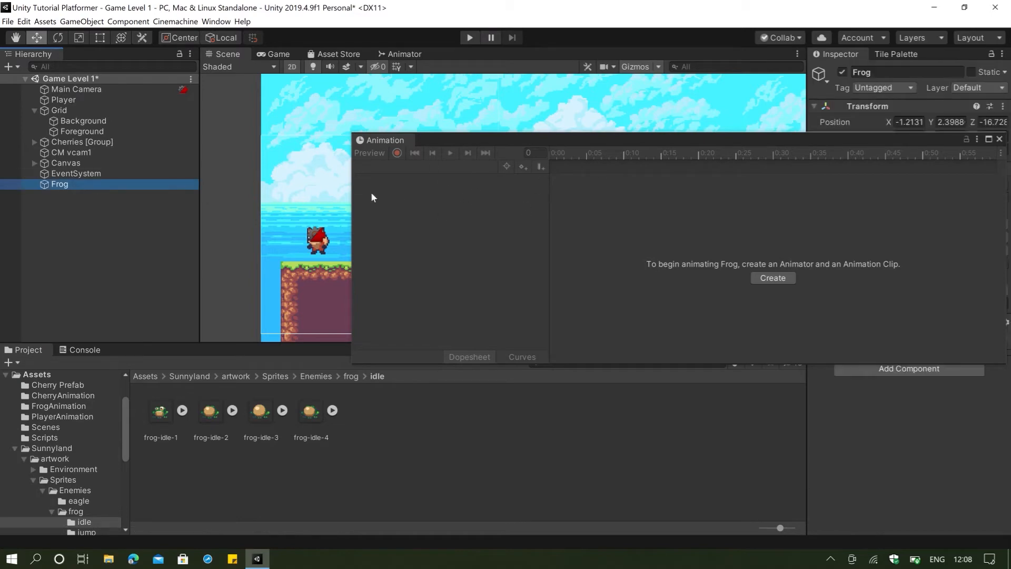
{"action": "left_click", "coordinate": [757, 277]}
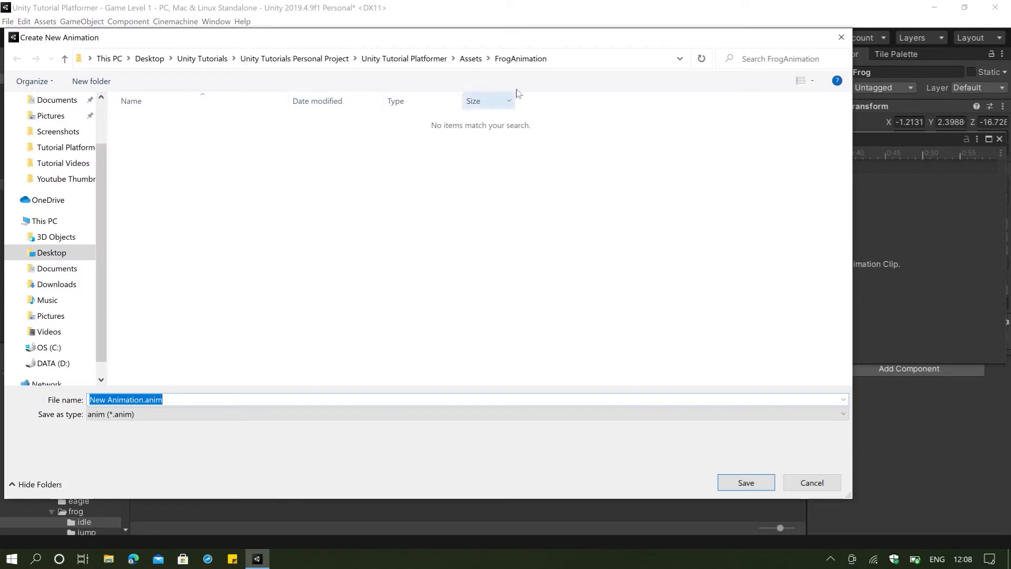
{"action": "left_click", "coordinate": [475, 62]}
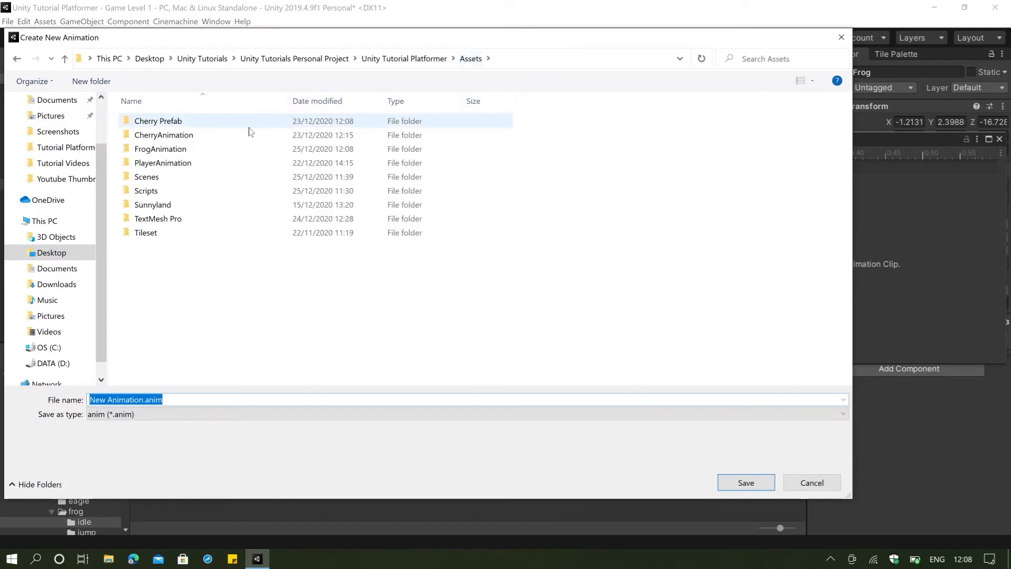
{"action": "double_click", "coordinate": [226, 153]}
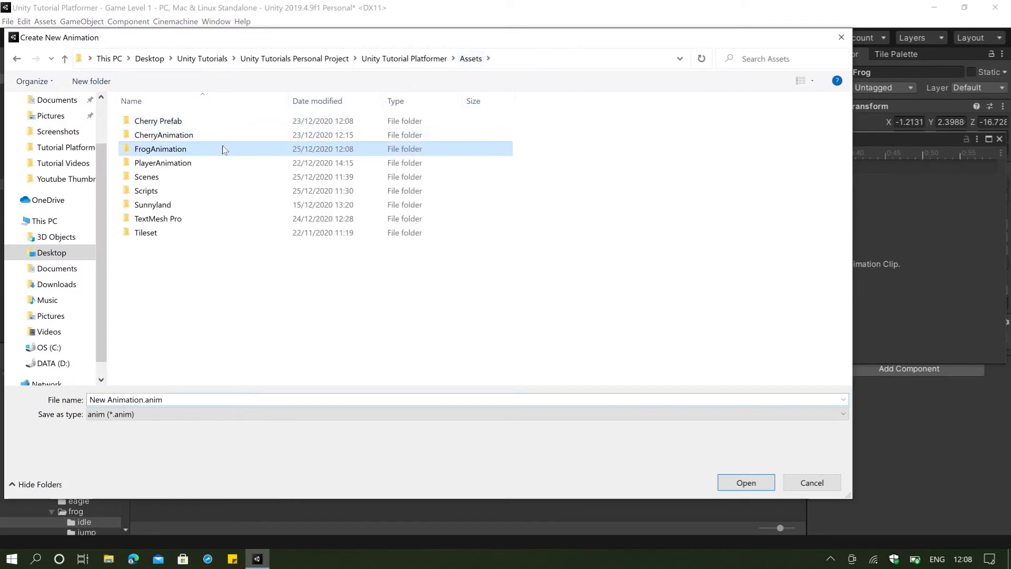
{"action": "left_click", "coordinate": [139, 400]}
{"action": "left_click", "coordinate": [139, 400]}
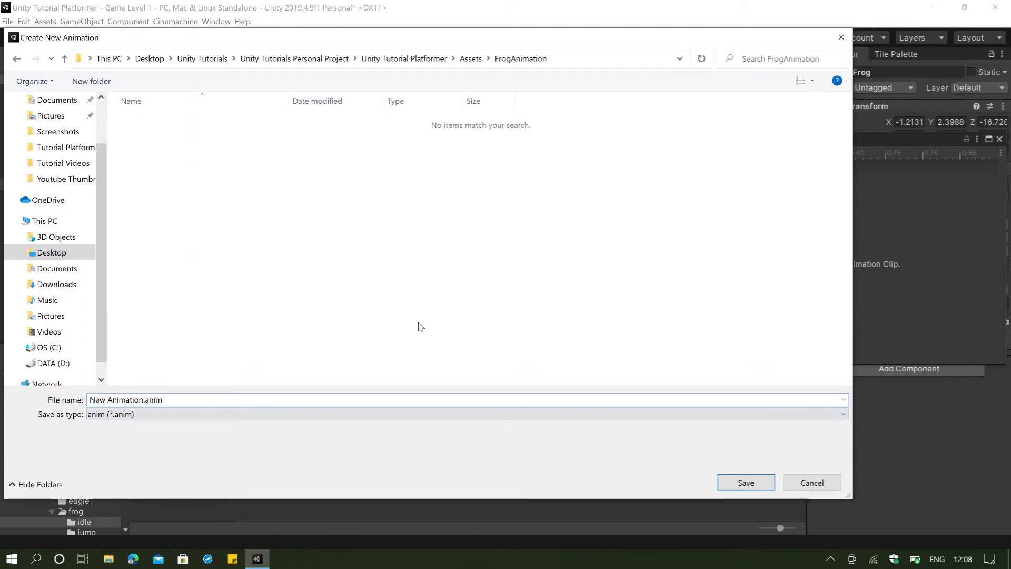
{"action": "key", "text": "BackSpace"}
{"action": "key", "text": "BackSpace"}
{"action": "key", "text": "BackSpace"}
{"action": "key", "text": "BackSpace"}
{"action": "key", "text": "BackSpace"}
{"action": "key", "text": "BackSpace"}
{"action": "key", "text": "BackSpace"}
{"action": "key", "text": "BackSpace"}
{"action": "key", "text": "BackSpace"}
{"action": "key", "text": "BackSpace"}
{"action": "key", "text": "BackSpace"}
{"action": "key", "text": "BackSpace"}
{"action": "key", "text": "BackSpace"}
{"action": "type", "text": "FrogIdle"}
{"action": "key", "text": "Return"}
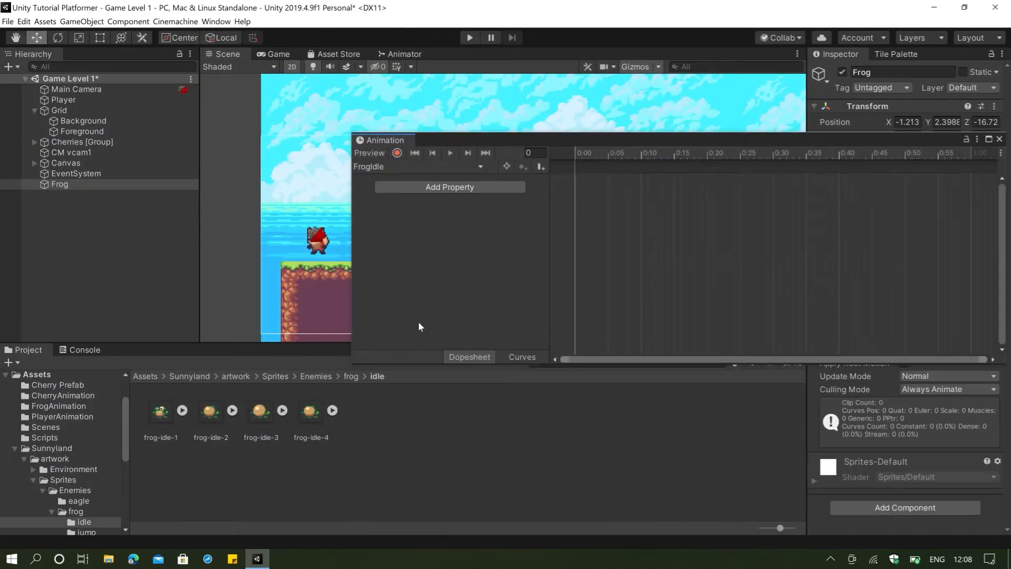
Step: Add frog-idle-1 to frog-idle-4 to the FrogIdle timeline and spread their keyframes evenly to about 0:15
{"action": "left_click", "coordinate": [161, 413]}
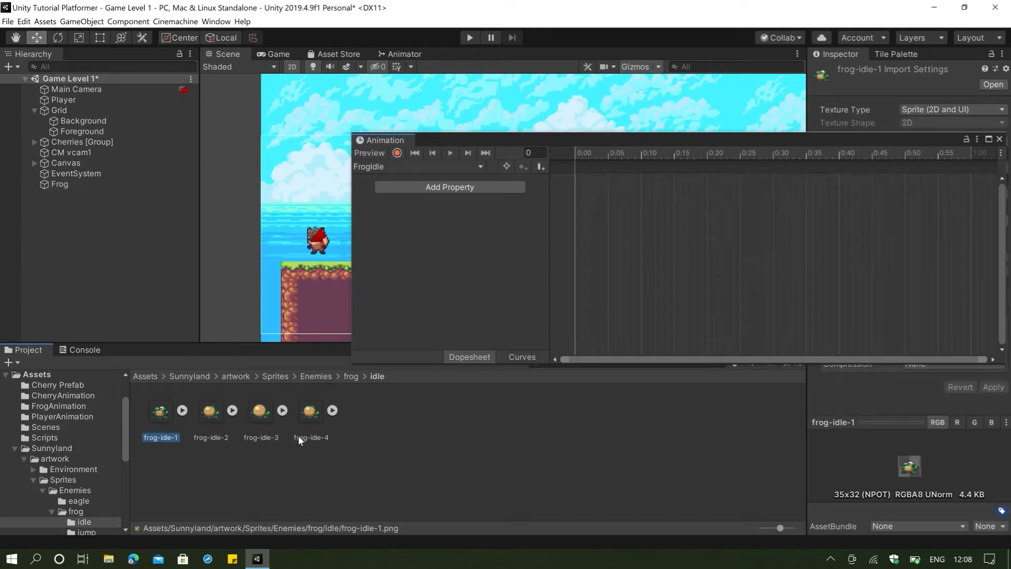
{"action": "left_click", "coordinate": [215, 474]}
{"action": "left_click", "coordinate": [307, 412], "text": "shift"}
{"action": "left_click_drag", "start_coordinate": [306, 414], "coordinate": [574, 213]}
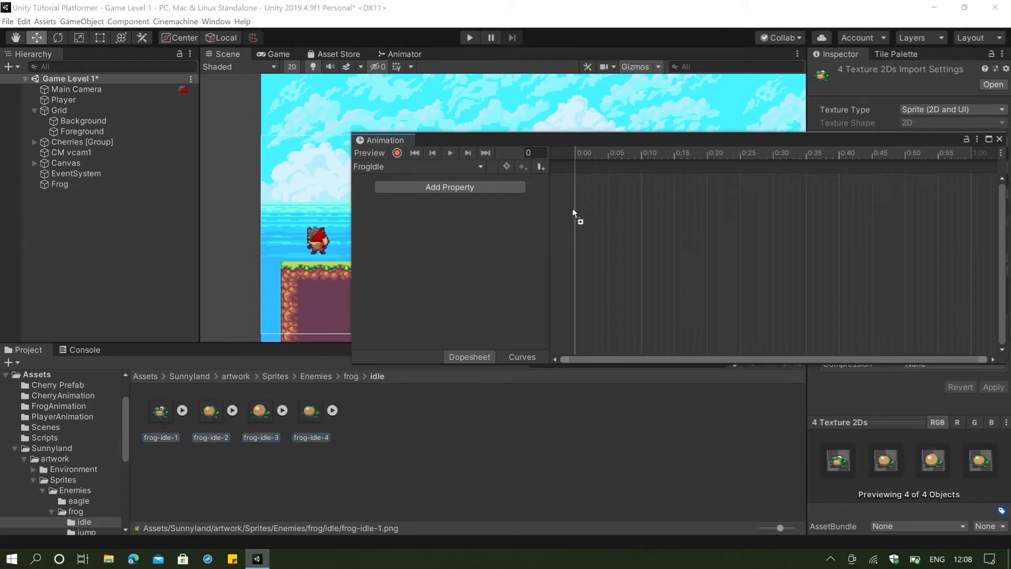
{"action": "left_click_drag", "start_coordinate": [593, 159], "coordinate": [675, 174]}
{"action": "left_click", "coordinate": [607, 219]}
Step: Preview FrogIdle in the scene and slow it down by stretching its keyframes to about 0:21
{"action": "left_click_drag", "start_coordinate": [517, 136], "coordinate": [519, 324]}
{"action": "key", "text": "space"}
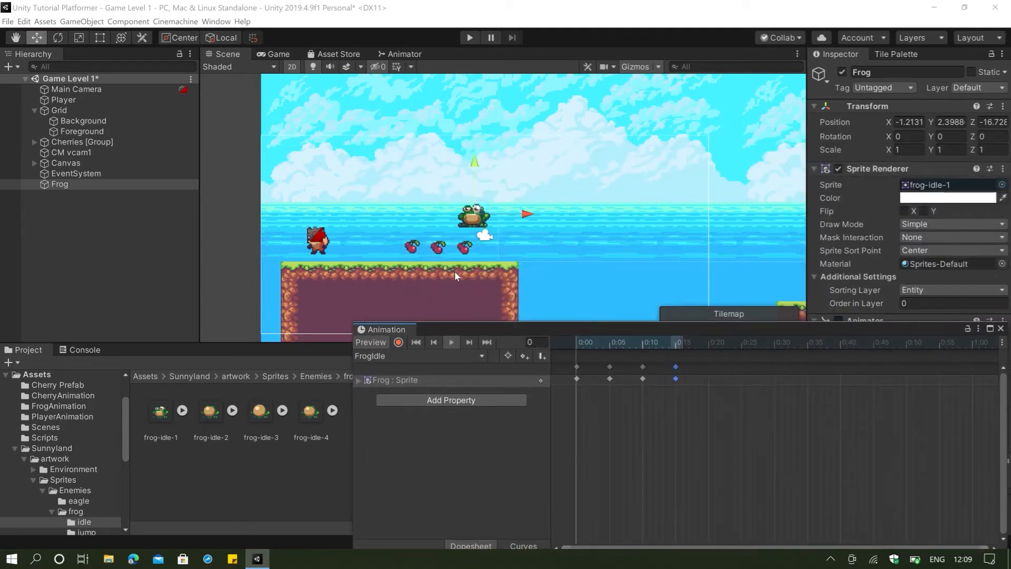
{"action": "left_click", "coordinate": [452, 342]}
{"action": "left_click_drag", "start_coordinate": [610, 367], "coordinate": [716, 371]}
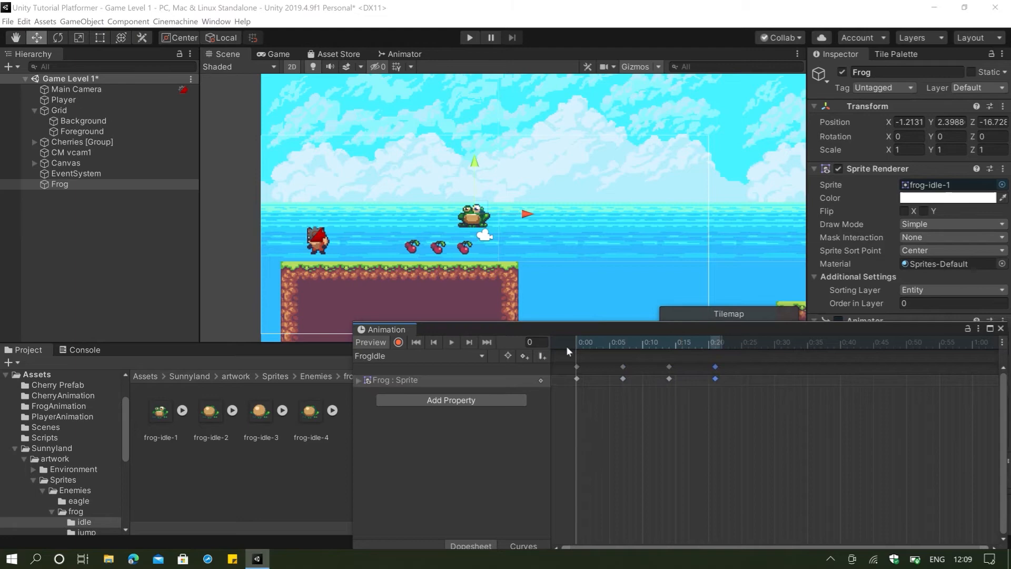
{"action": "left_click", "coordinate": [454, 342]}
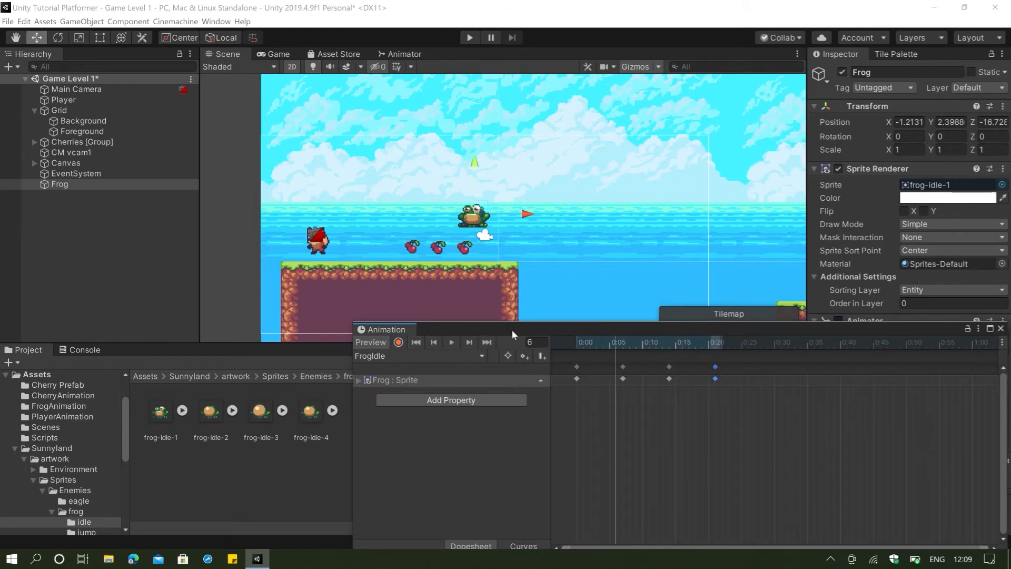
Step: Create a second clip for the Frog named FrogJump.anim in the FrogAnimation folder
{"action": "left_click_drag", "start_coordinate": [511, 330], "coordinate": [541, 188]}
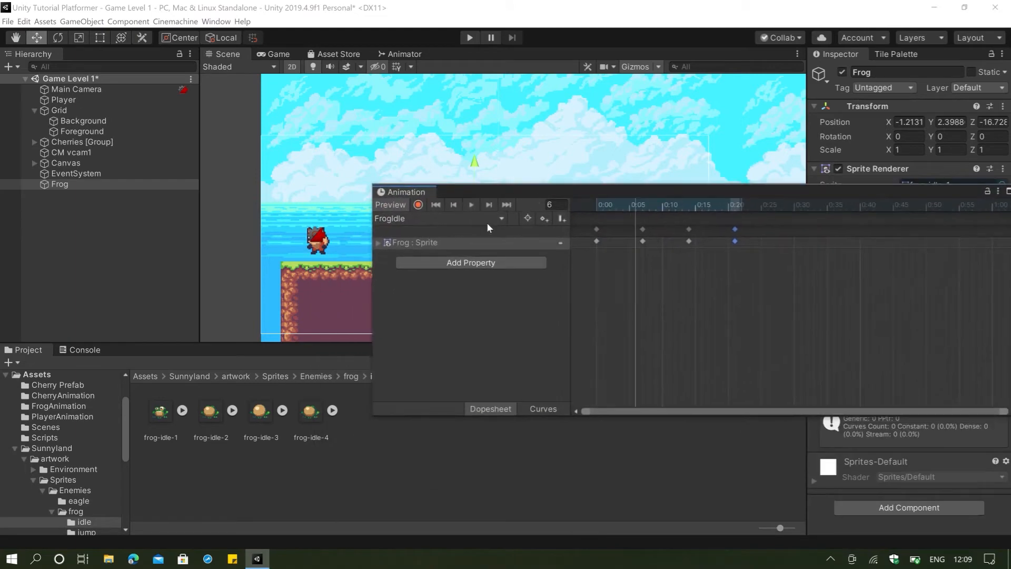
{"action": "left_click", "coordinate": [502, 218]}
{"action": "left_click", "coordinate": [421, 244]}
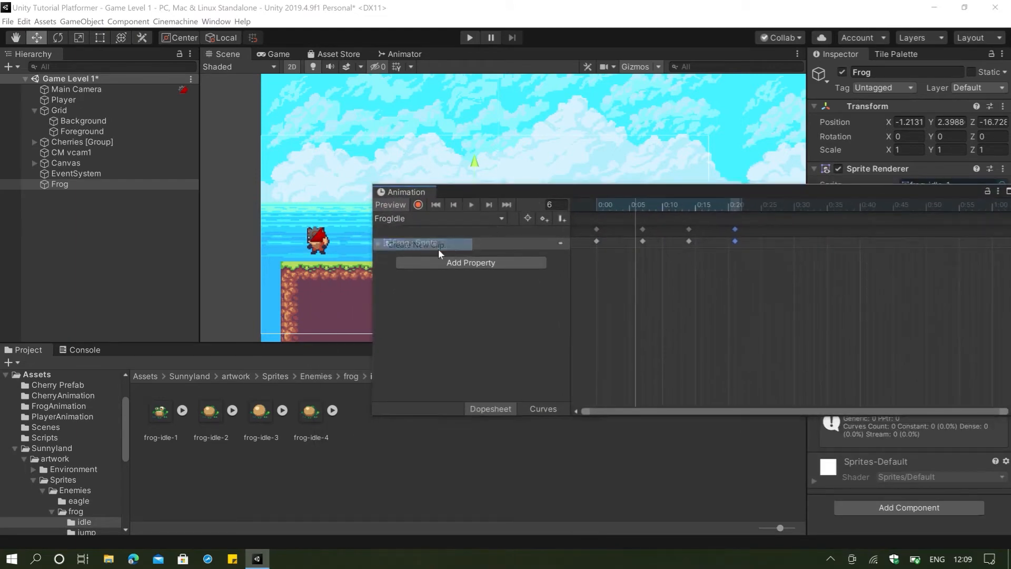
{"action": "type", "text": "Frog"}
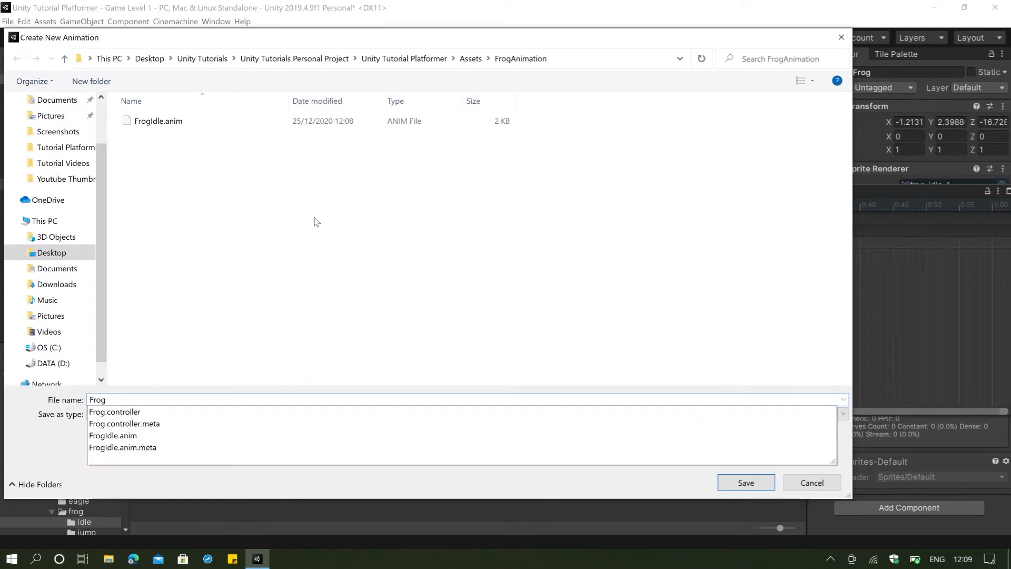
{"action": "type", "text": "F"}
{"action": "key", "text": "BackSpace"}
{"action": "type", "text": "J"}
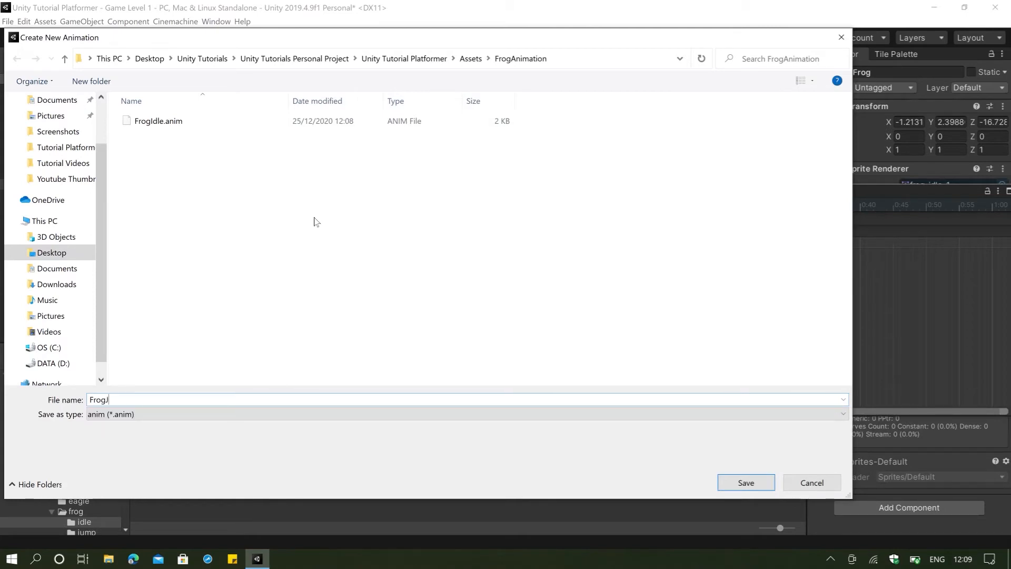
{"action": "type", "text": "ump.anim"}
{"action": "key", "text": "Return"}
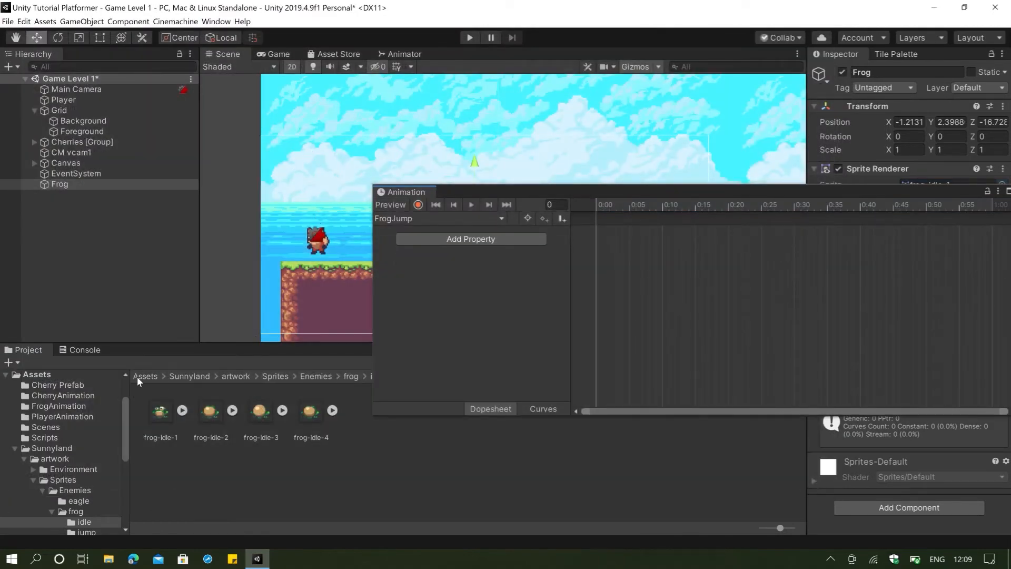
Step: Place the frog-jump-1 sprite at 0:00 of the FrogJump clip and preview it in the scene
{"action": "left_click", "coordinate": [349, 377]}
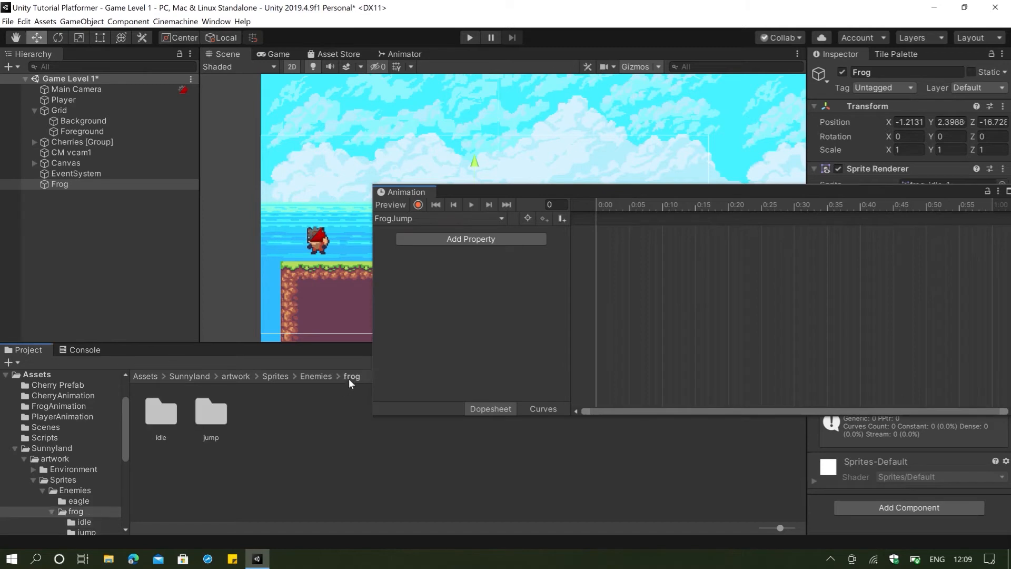
{"action": "double_click", "coordinate": [215, 413]}
{"action": "left_click_drag", "start_coordinate": [159, 416], "coordinate": [498, 223]}
{"action": "left_click_drag", "start_coordinate": [600, 226], "coordinate": [599, 227]}
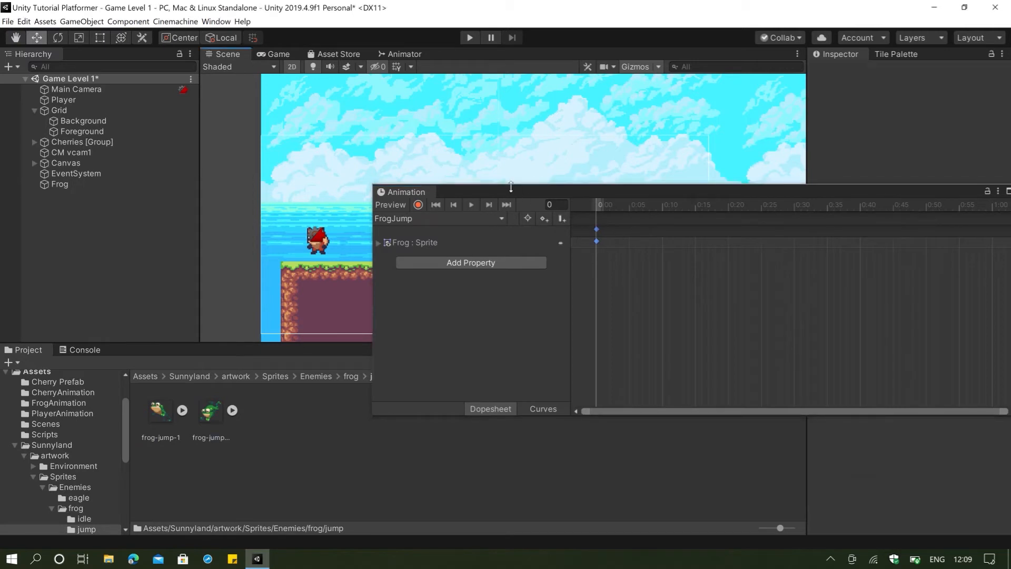
{"action": "left_click_drag", "start_coordinate": [511, 189], "coordinate": [640, 273]}
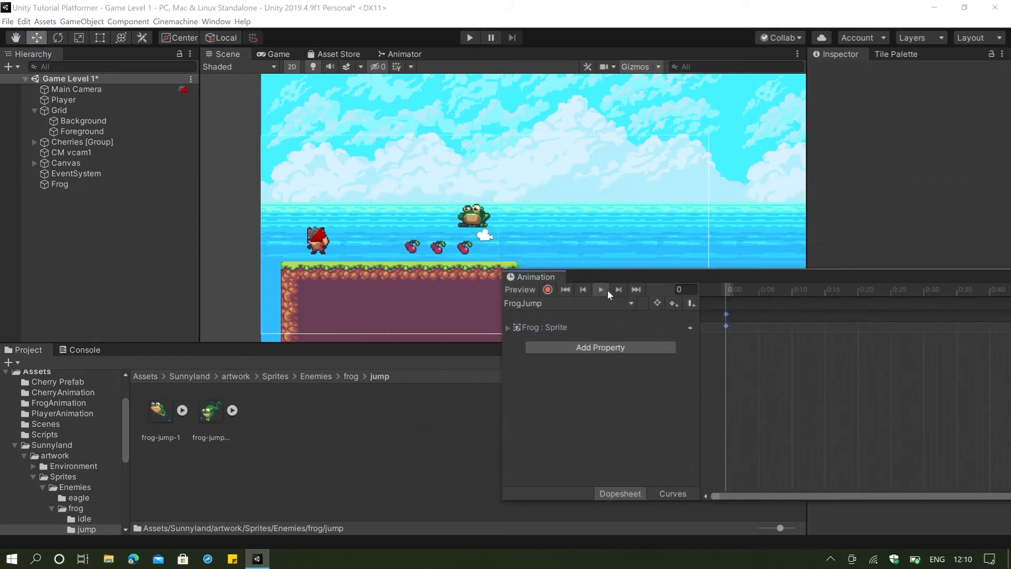
{"action": "left_click", "coordinate": [607, 290]}
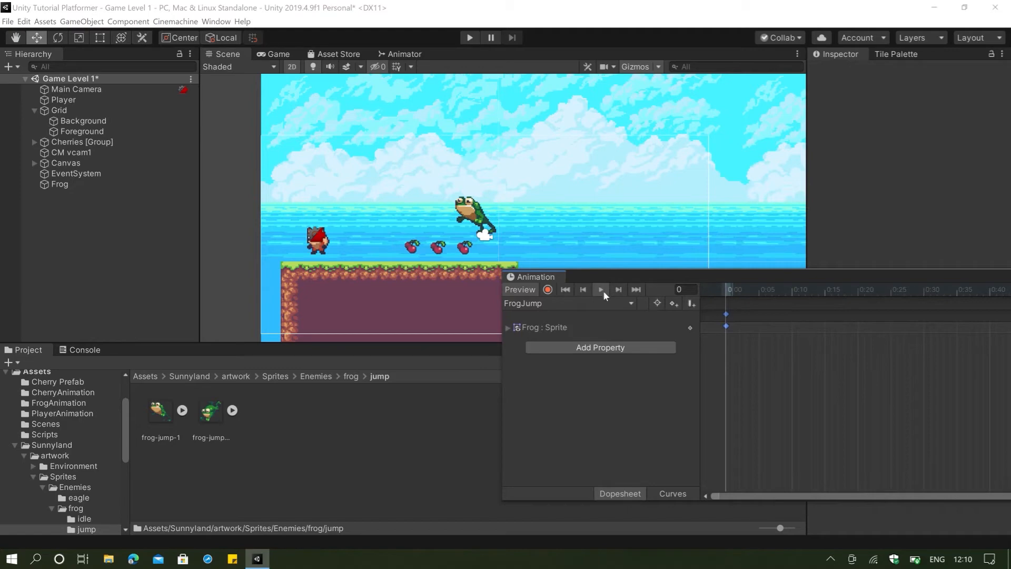
Step: Create a FrogFall clip in the FrogAnimation folder, place the frog-jump-2 sprite at 0:00 and preview it
{"action": "left_click", "coordinate": [628, 303]}
{"action": "left_click", "coordinate": [542, 341]}
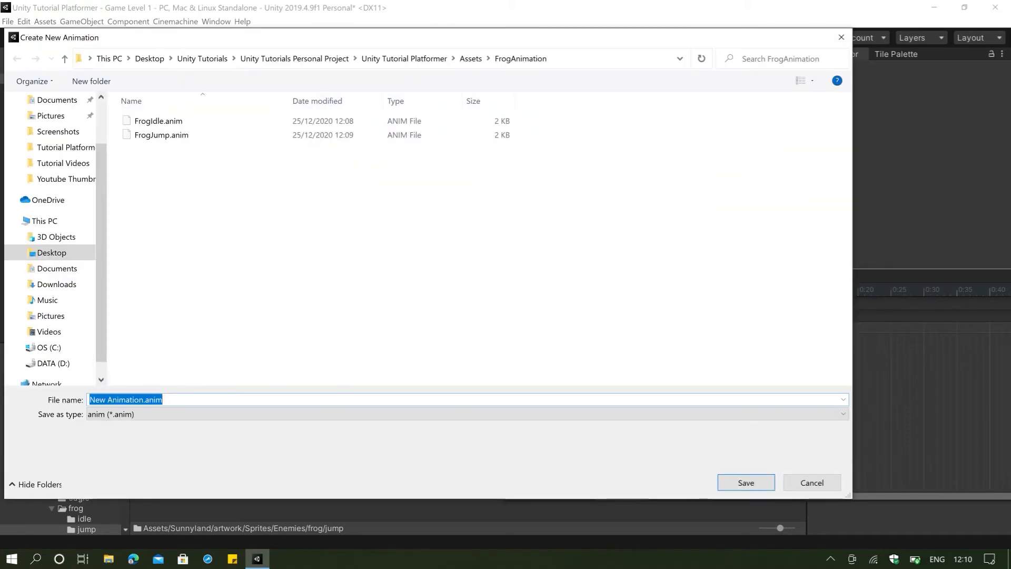
{"action": "key", "text": "Right"}
{"action": "key", "text": "Left"}
{"action": "key", "text": "Left"}
{"action": "key", "text": "Left"}
{"action": "key", "text": "Left"}
{"action": "key", "text": "Left"}
{"action": "key", "text": "BackSpace"}
{"action": "key", "text": "BackSpace"}
{"action": "key", "text": "BackSpace"}
{"action": "key", "text": "BackSpace"}
{"action": "key", "text": "BackSpace"}
{"action": "key", "text": "BackSpace"}
{"action": "key", "text": "BackSpace"}
{"action": "key", "text": "BackSpace"}
{"action": "key", "text": "BackSpace"}
{"action": "key", "text": "BackSpace"}
{"action": "key", "text": "BackSpace"}
{"action": "key", "text": "BackSpace"}
{"action": "key", "text": "BackSpace"}
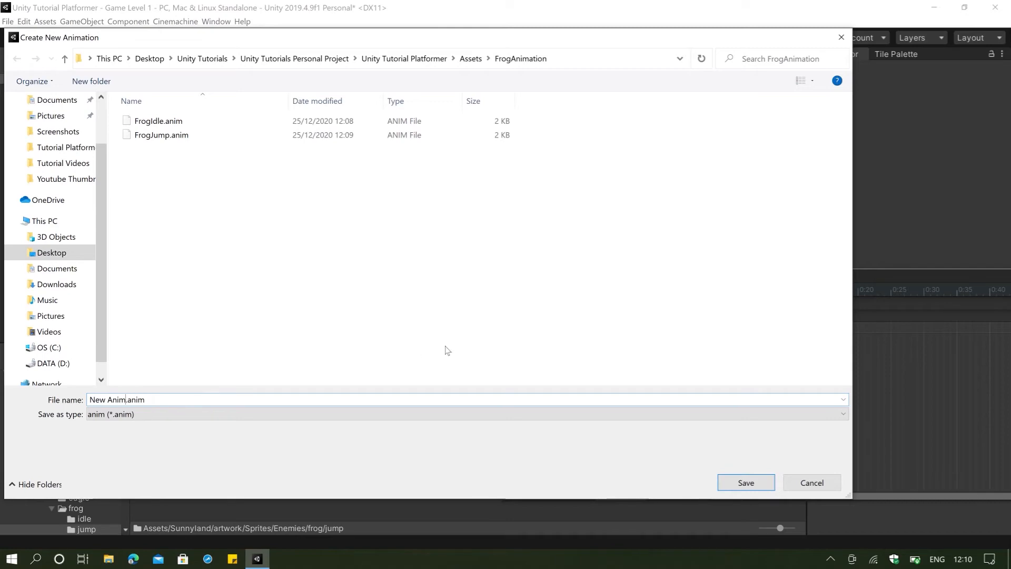
{"action": "type", "text": "FrogFall"}
{"action": "key", "text": "Return"}
{"action": "left_click_drag", "start_coordinate": [211, 412], "coordinate": [727, 308]}
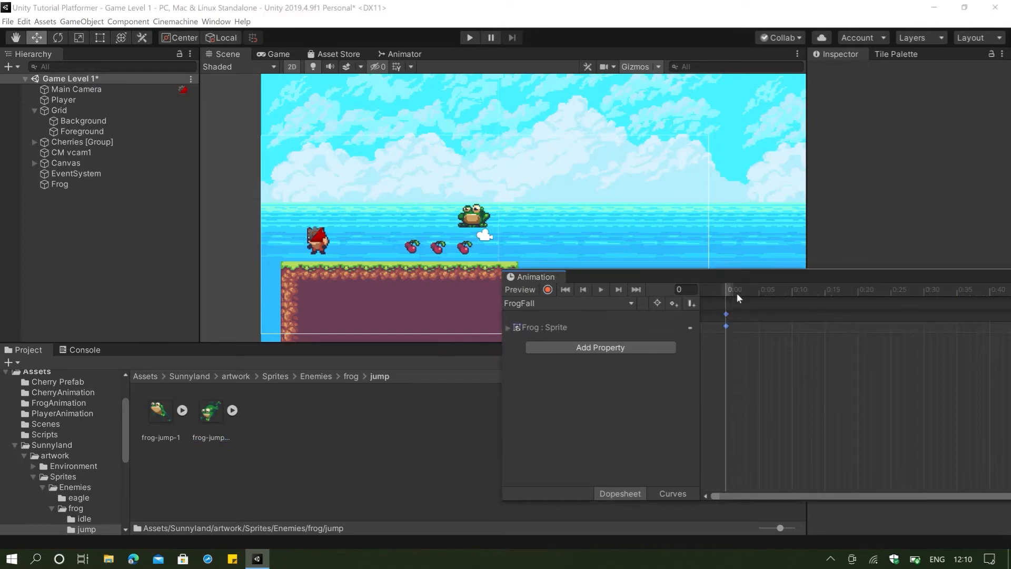
{"action": "left_click", "coordinate": [600, 290]}
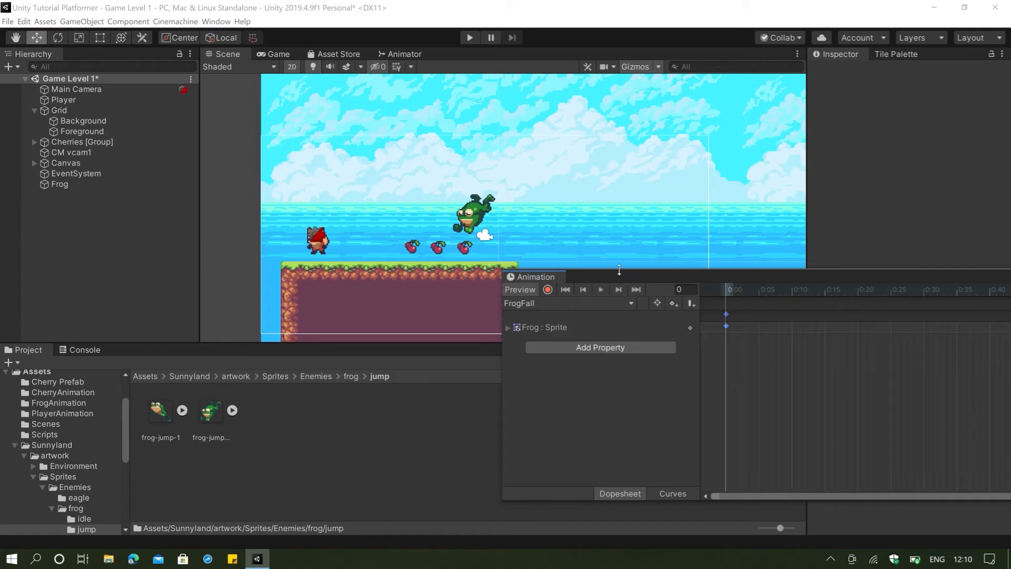
Step: Show the Frog's Animator state graph and close the Animation window
{"action": "left_click", "coordinate": [81, 185]}
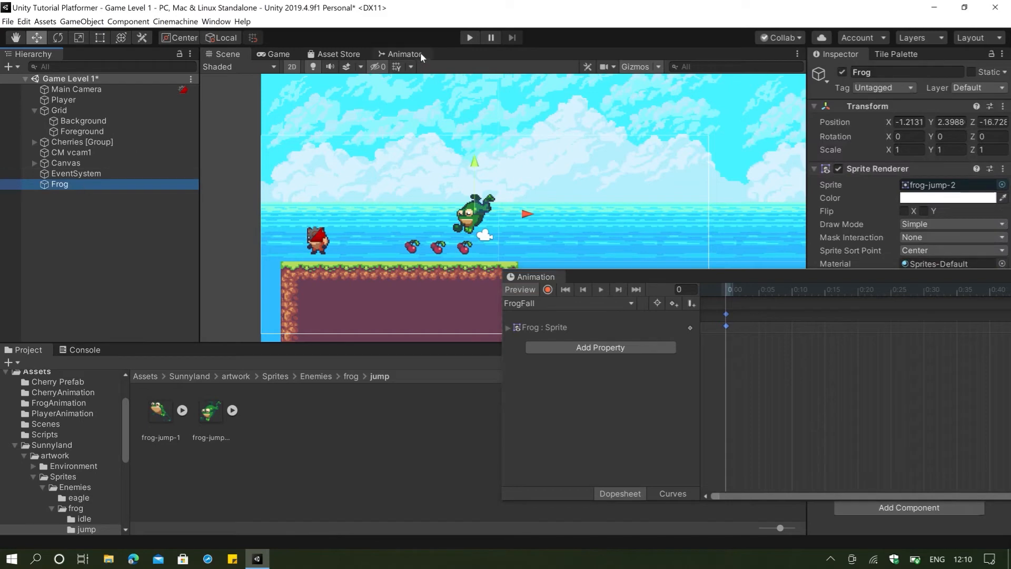
{"action": "left_click", "coordinate": [405, 55]}
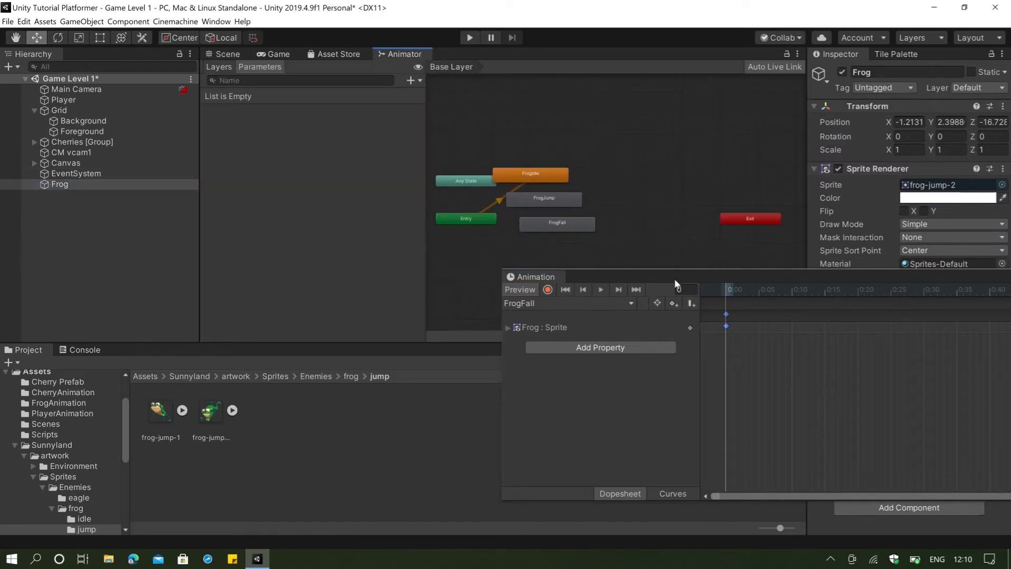
{"action": "left_click_drag", "start_coordinate": [673, 271], "coordinate": [292, 356]}
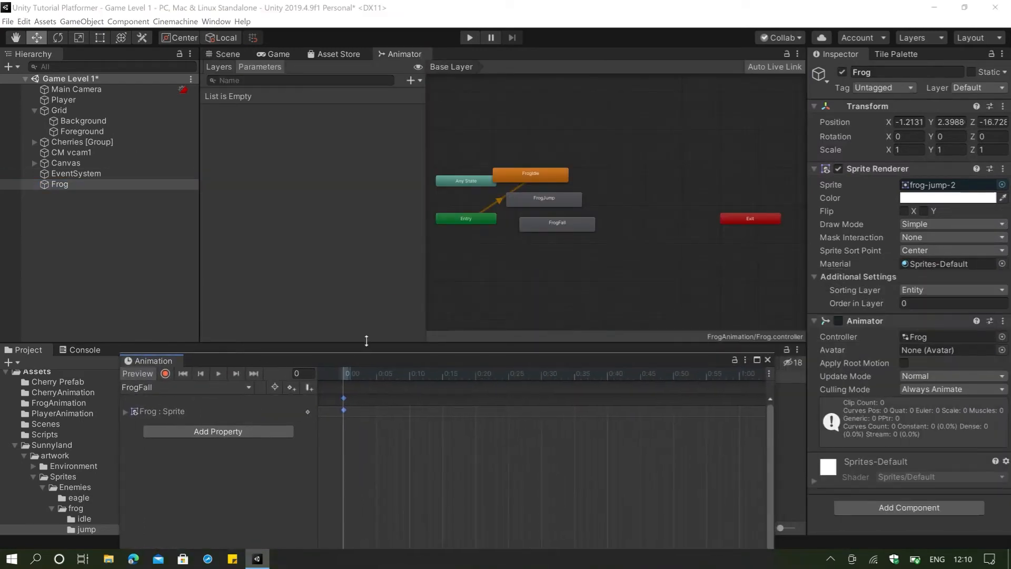
{"action": "left_click", "coordinate": [768, 360]}
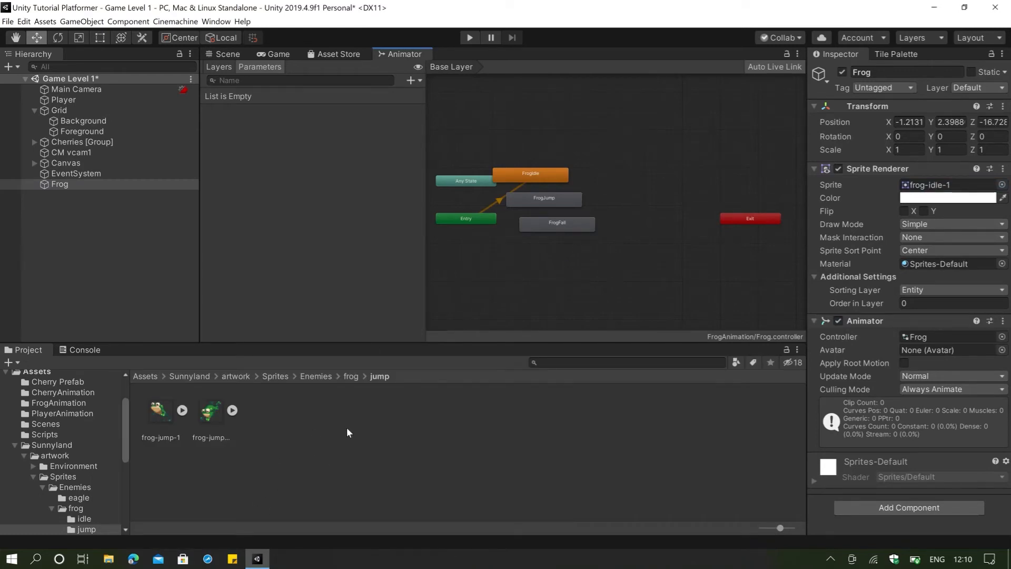
Step: Arrange the Animator states with FrogIdle beside Entry, FrogJump below it to the left and FrogFall below to the right
{"action": "left_click_drag", "start_coordinate": [545, 227], "coordinate": [686, 267]}
{"action": "left_click_drag", "start_coordinate": [534, 198], "coordinate": [483, 276]}
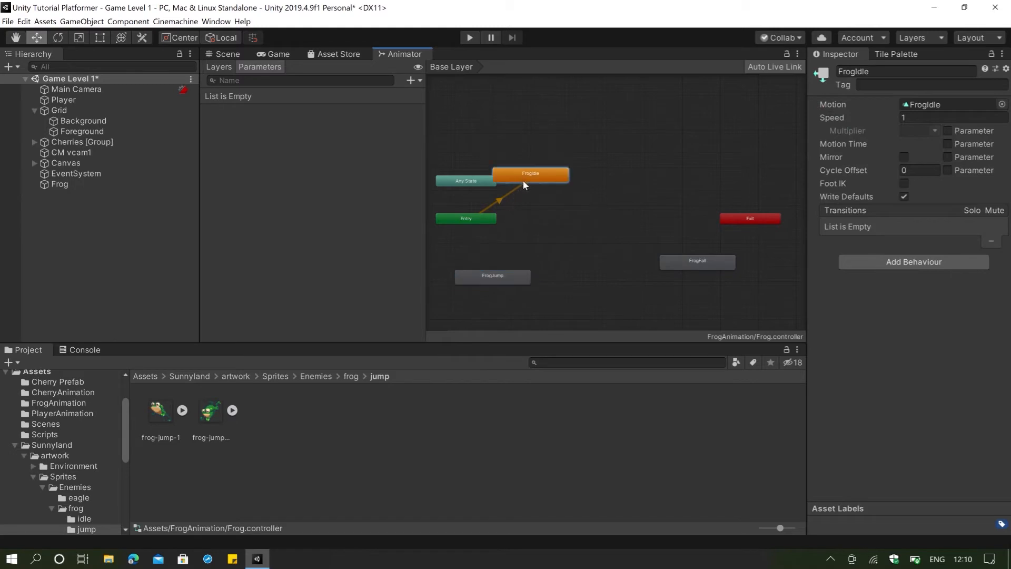
{"action": "left_click_drag", "start_coordinate": [523, 179], "coordinate": [565, 221]}
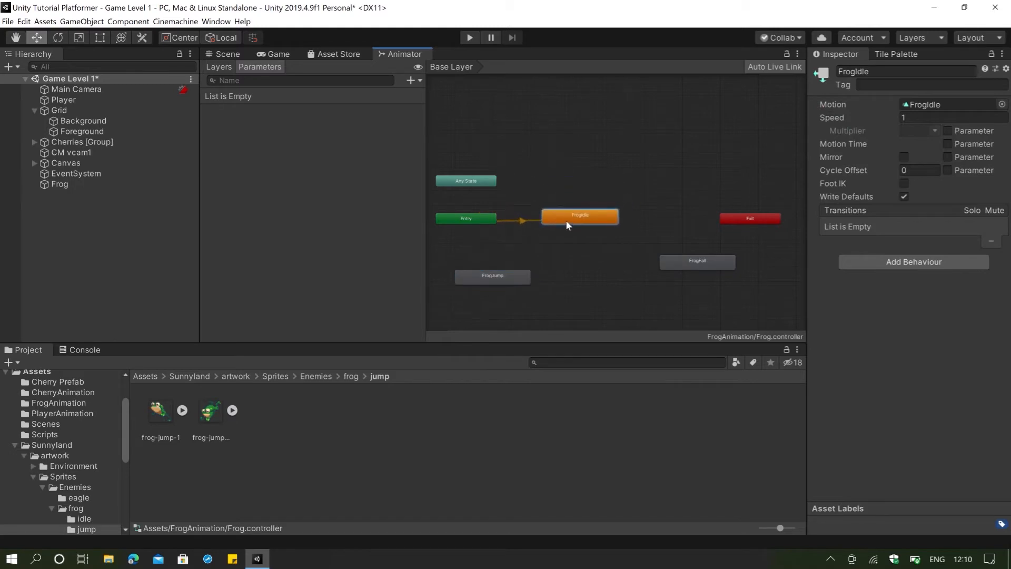
{"action": "left_click_drag", "start_coordinate": [523, 283], "coordinate": [537, 264]}
{"action": "left_click_drag", "start_coordinate": [663, 258], "coordinate": [637, 258]}
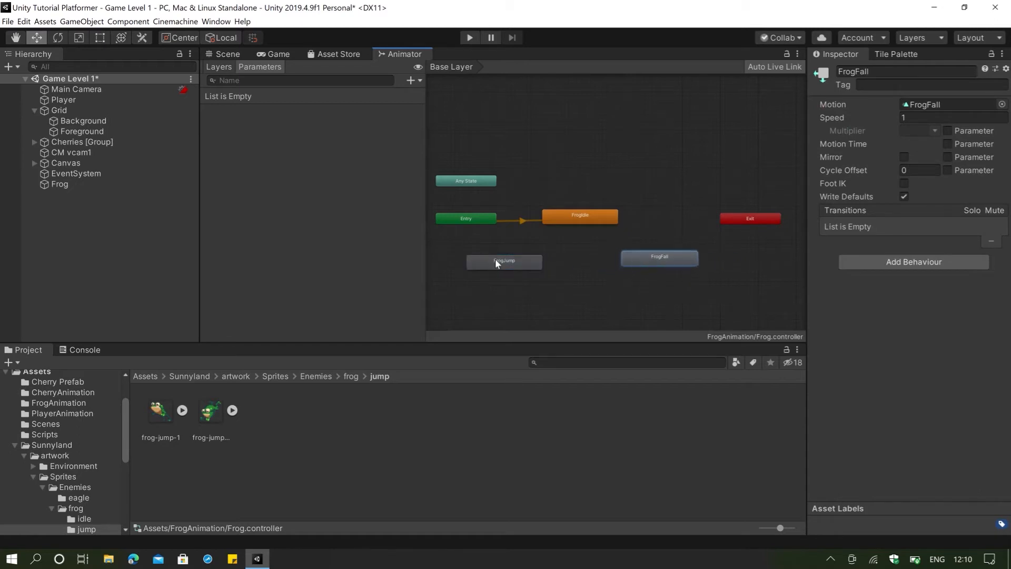
Step: Swap the two lower Animator states so FrogFall sits below FrogIdle to the left and FrogJump below to the right
{"action": "left_click_drag", "start_coordinate": [495, 259], "coordinate": [518, 270]}
{"action": "left_click", "coordinate": [627, 261]}
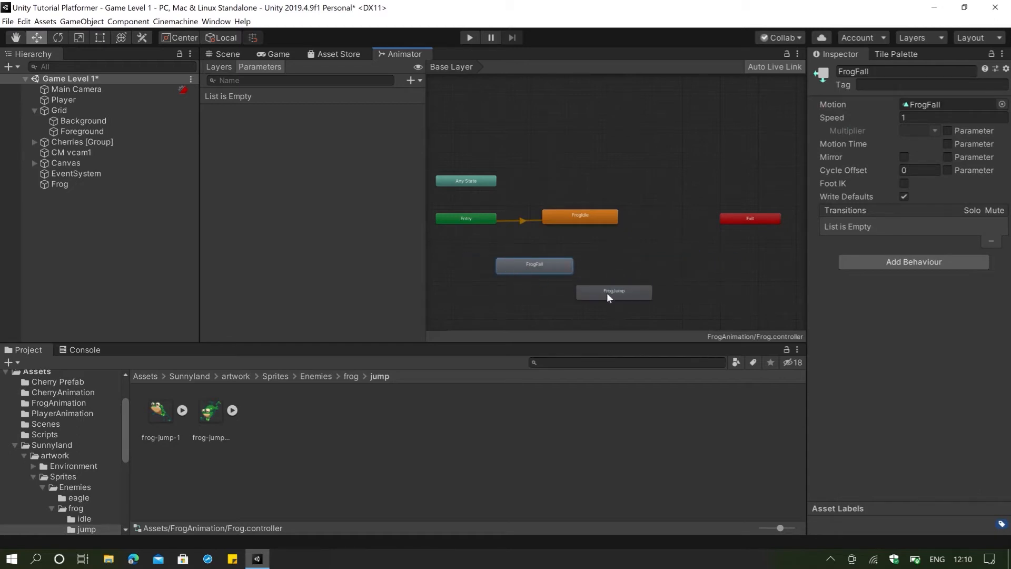
{"action": "left_click_drag", "start_coordinate": [607, 294], "coordinate": [623, 266]}
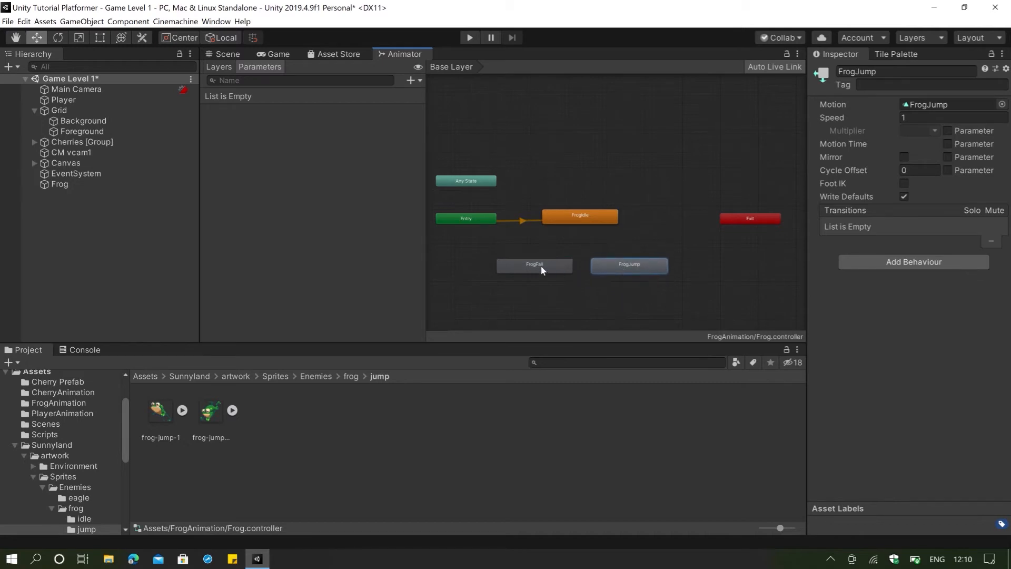
{"action": "left_click_drag", "start_coordinate": [540, 265], "coordinate": [523, 262]}
{"action": "left_click_drag", "start_coordinate": [620, 270], "coordinate": [639, 264]}
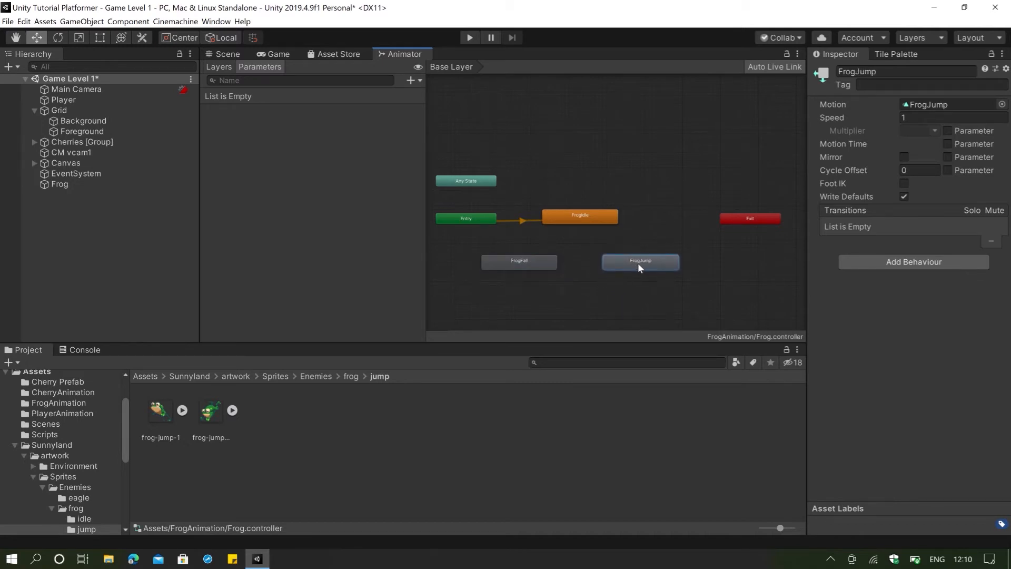
{"action": "left_click", "coordinate": [639, 298]}
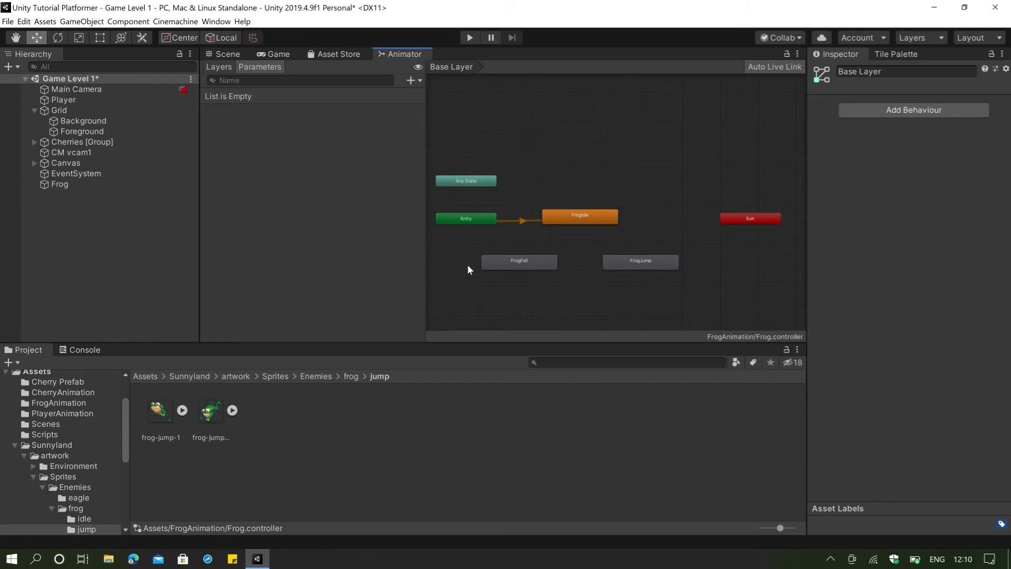
Step: Add two Bool parameters named Jumping and Falling to the Frog's Animator controller
{"action": "left_click", "coordinate": [416, 84]}
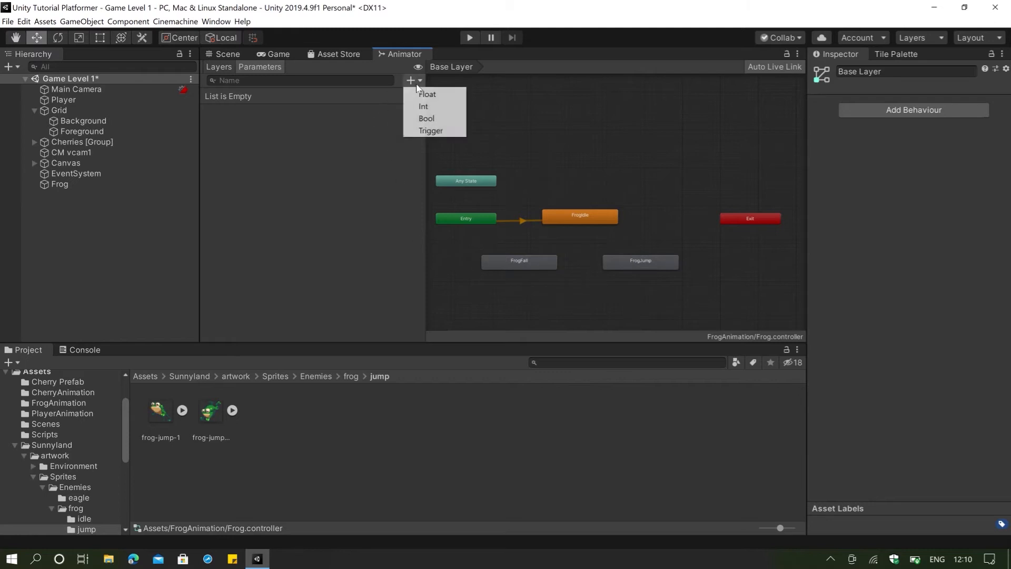
{"action": "left_click", "coordinate": [431, 118]}
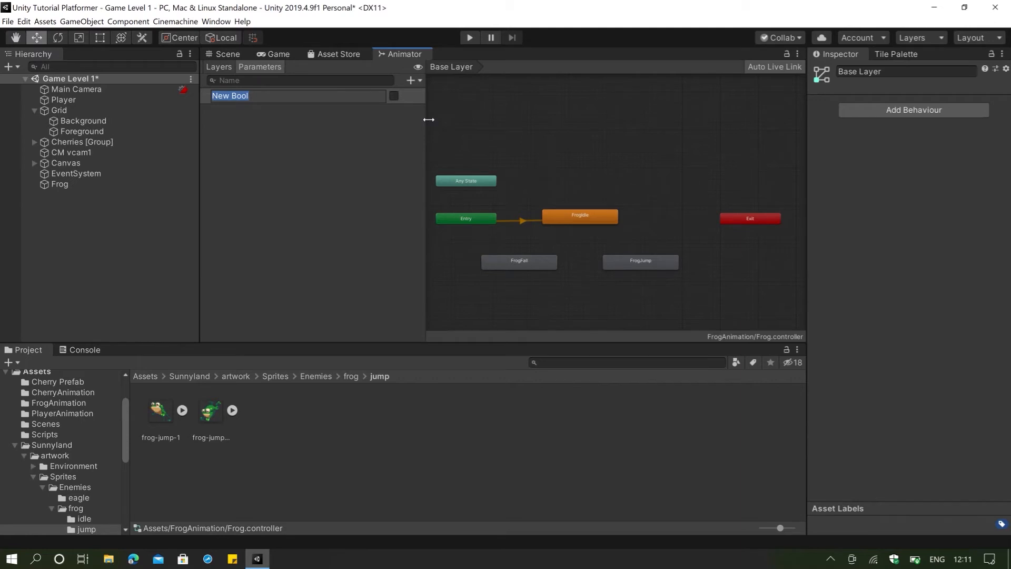
{"action": "type", "text": "Jumping"}
{"action": "key", "text": "Return"}
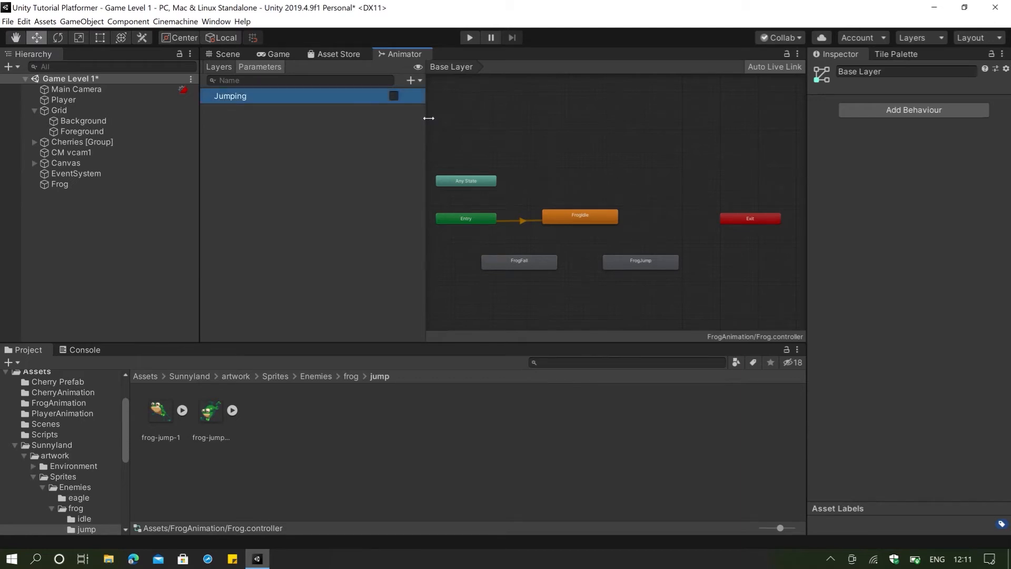
{"action": "left_click", "coordinate": [411, 80]}
{"action": "left_click", "coordinate": [427, 118]}
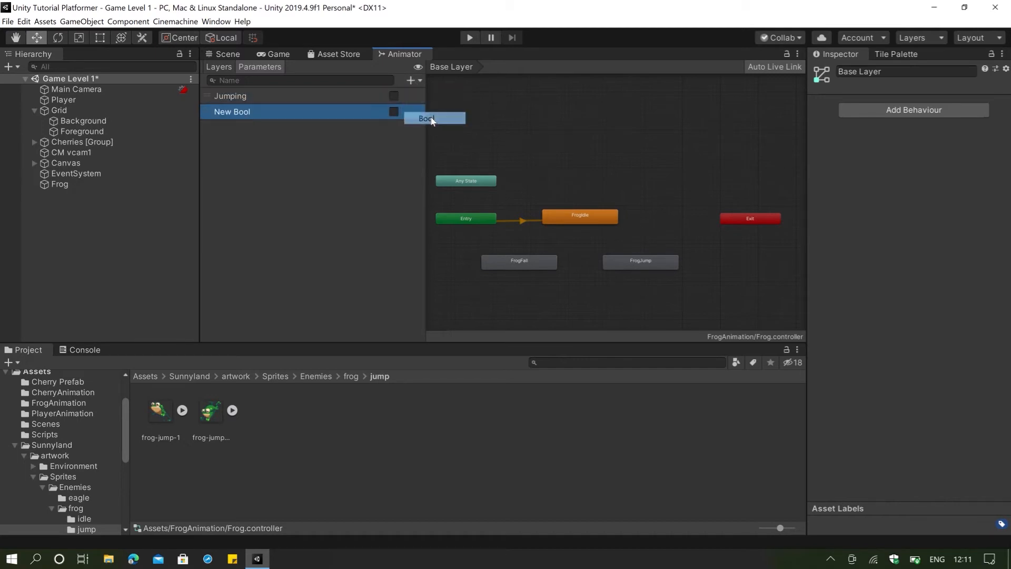
{"action": "type", "text": "Falling"}
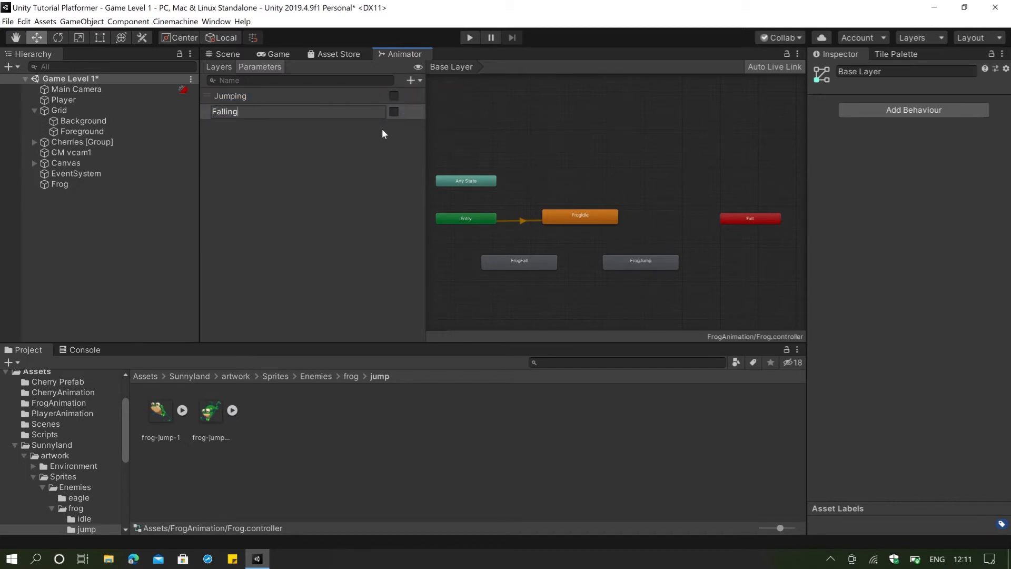
{"action": "key", "text": "Return"}
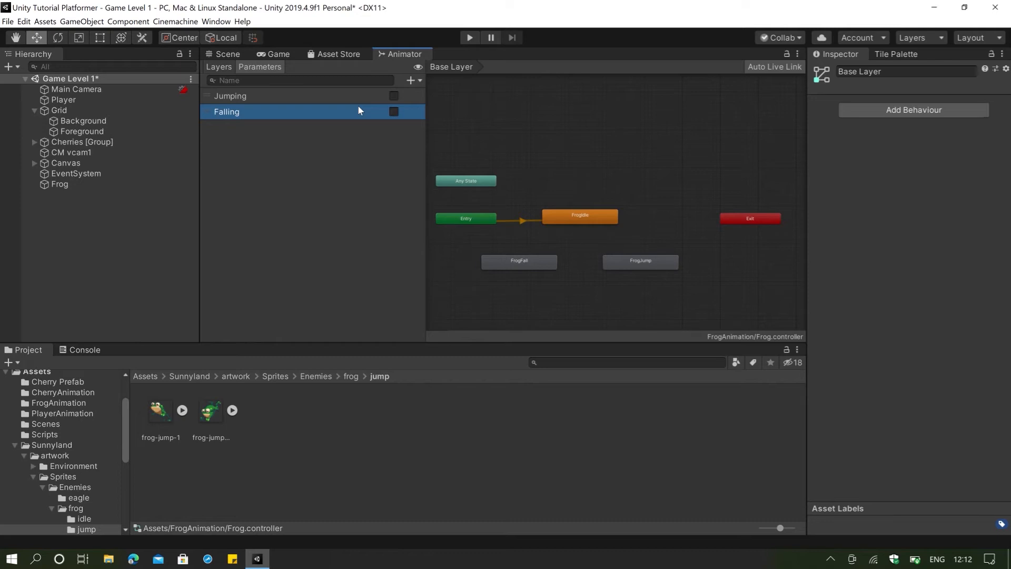
Step: Make a transition from FrogIdle to FrogJump with the condition Jumping true
{"action": "left_click", "coordinate": [590, 217]}
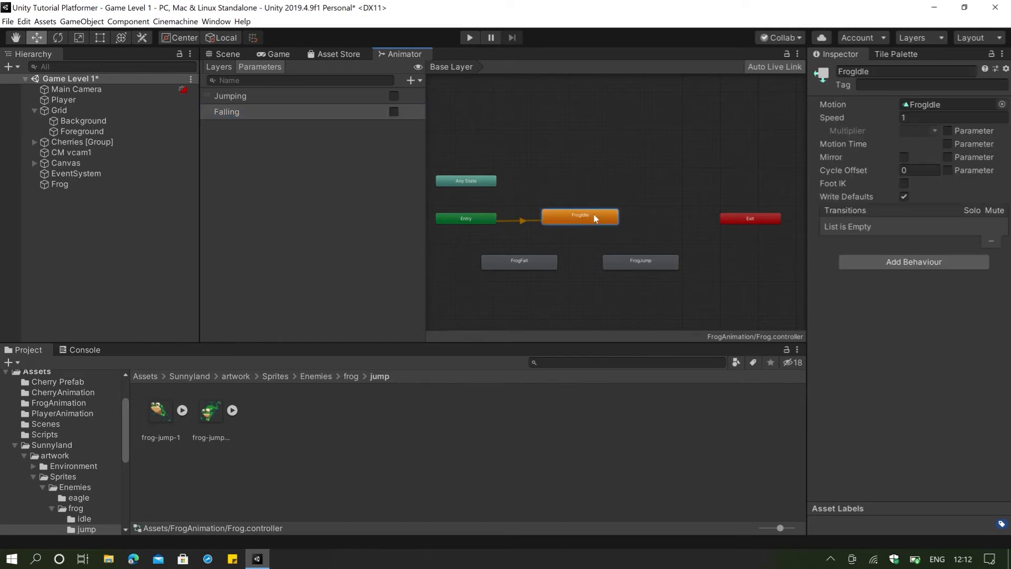
{"action": "right_click", "coordinate": [600, 214]}
{"action": "left_click", "coordinate": [634, 224]}
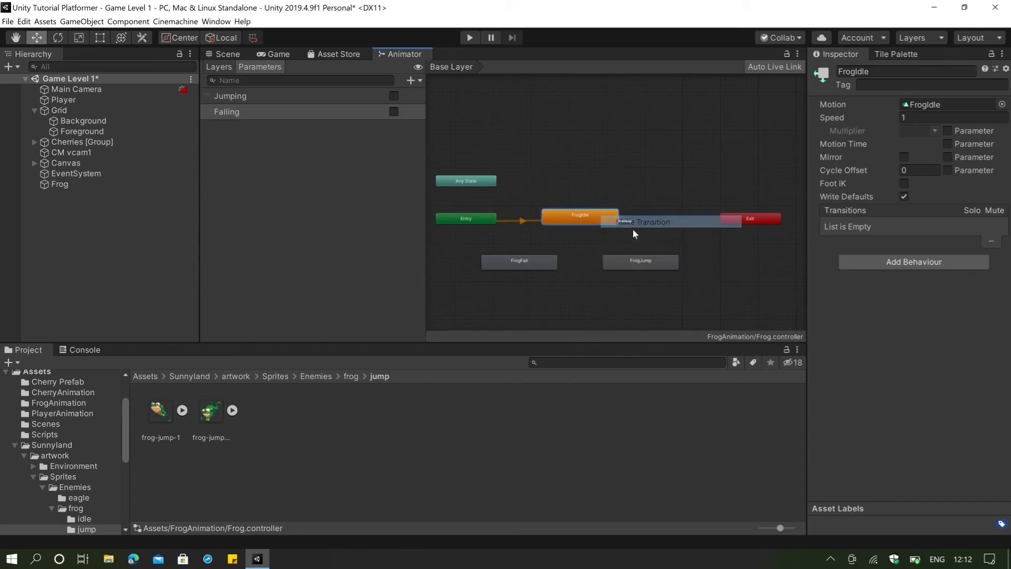
{"action": "left_click", "coordinate": [639, 258]}
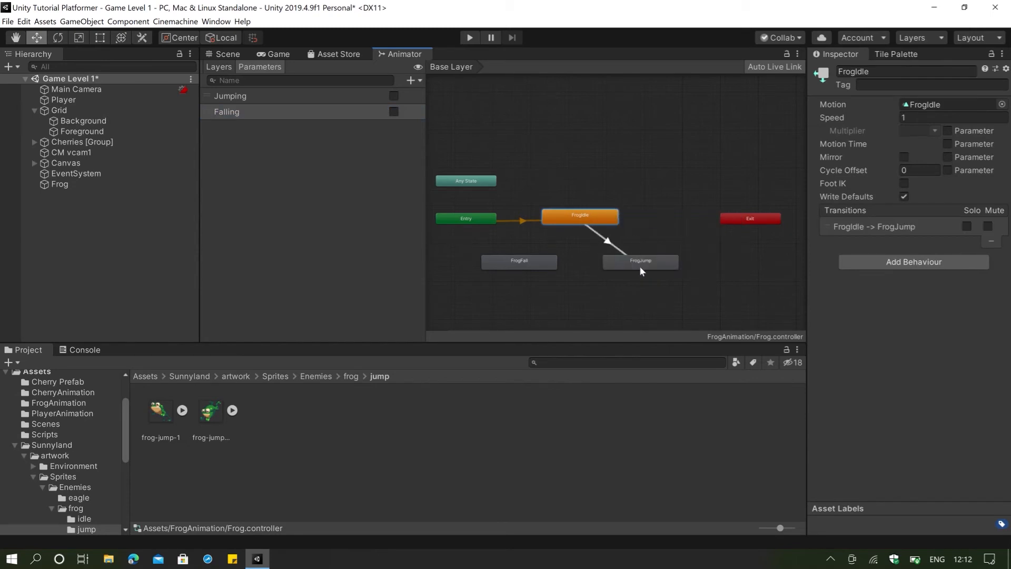
{"action": "left_click", "coordinate": [612, 250]}
{"action": "left_click", "coordinate": [976, 360]}
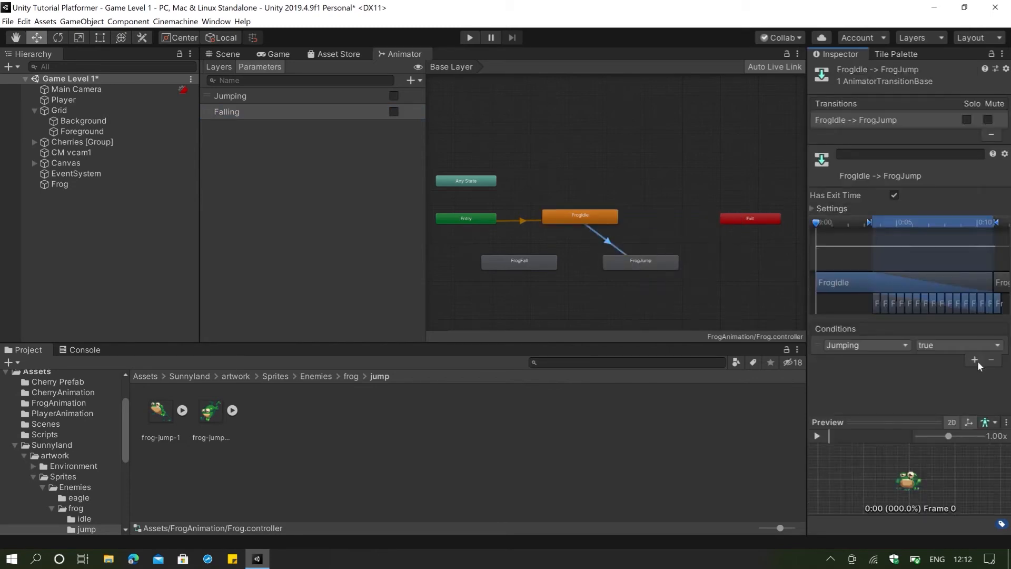
Step: Make a transition from the FrogJump state to the FrogFall state
{"action": "left_click", "coordinate": [646, 264]}
{"action": "right_click", "coordinate": [646, 263]}
{"action": "left_click", "coordinate": [661, 271]}
{"action": "left_click", "coordinate": [538, 264]}
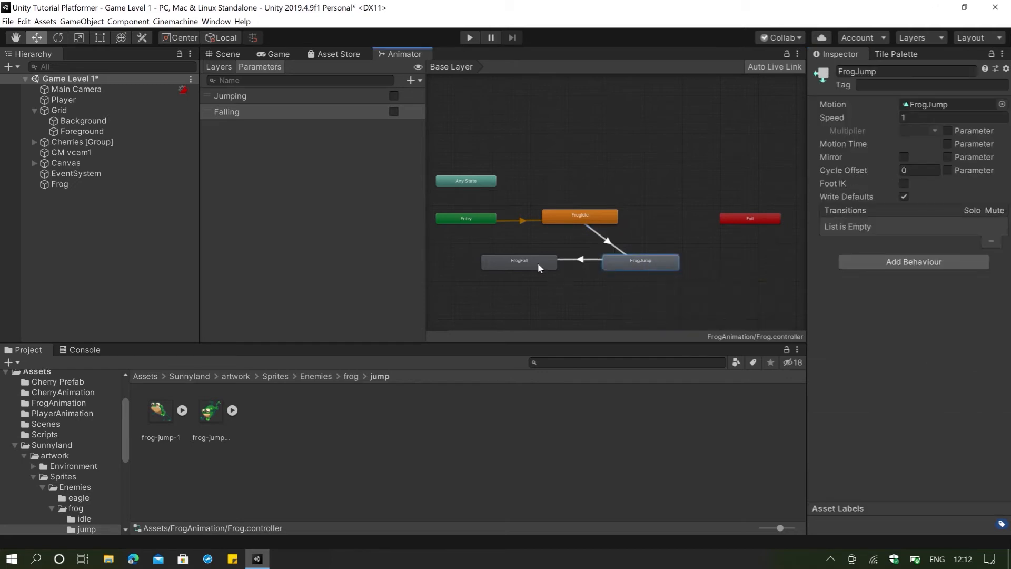
Step: Give the FrogJump to FrogFall transition the condition Falling true
{"action": "left_click", "coordinate": [583, 259]}
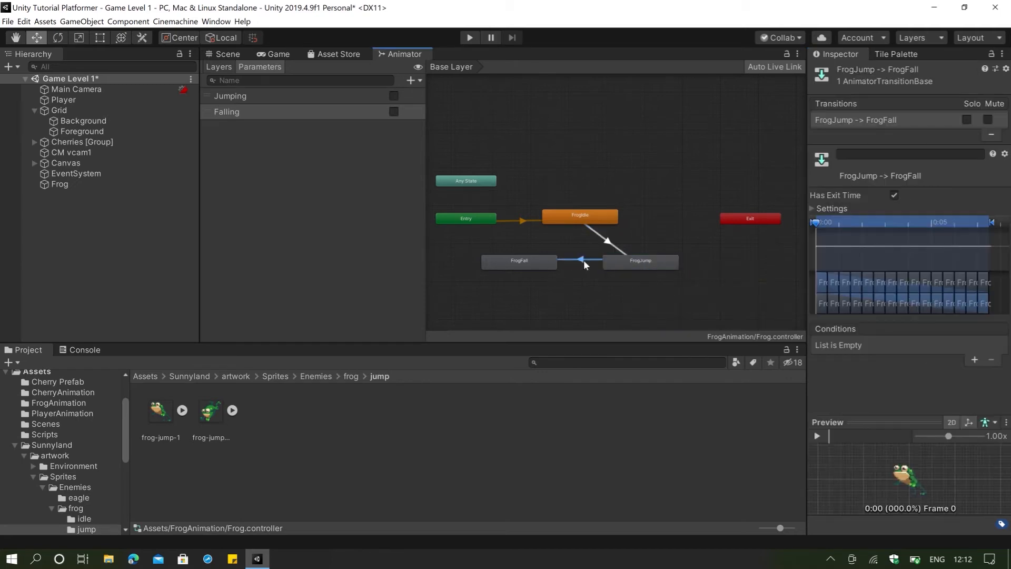
{"action": "left_click", "coordinate": [974, 360]}
{"action": "left_click", "coordinate": [946, 345]}
{"action": "left_click", "coordinate": [931, 368]}
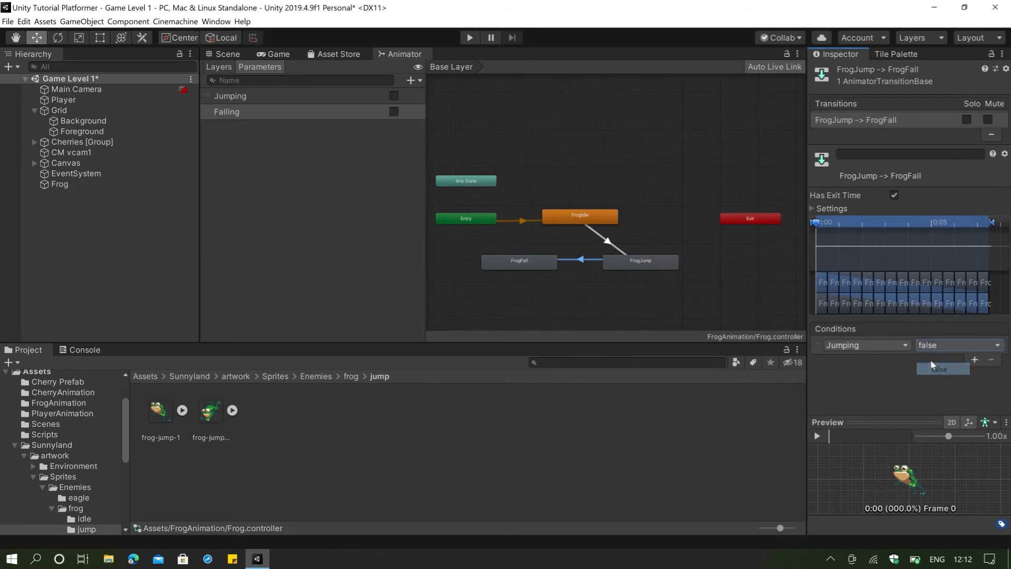
{"action": "left_click", "coordinate": [943, 346]}
{"action": "left_click", "coordinate": [938, 368]}
{"action": "left_click", "coordinate": [903, 346]}
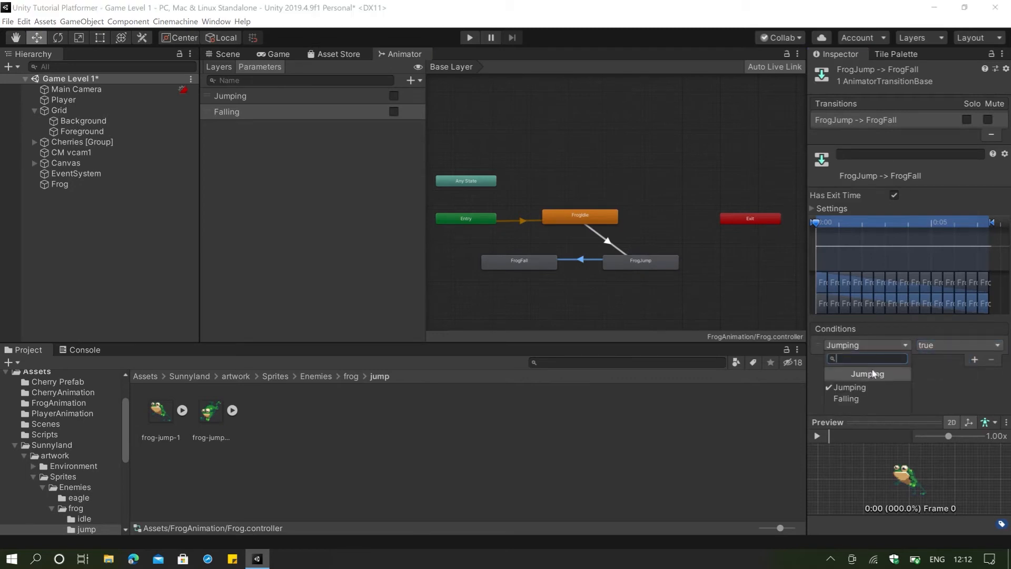
{"action": "left_click", "coordinate": [866, 398]}
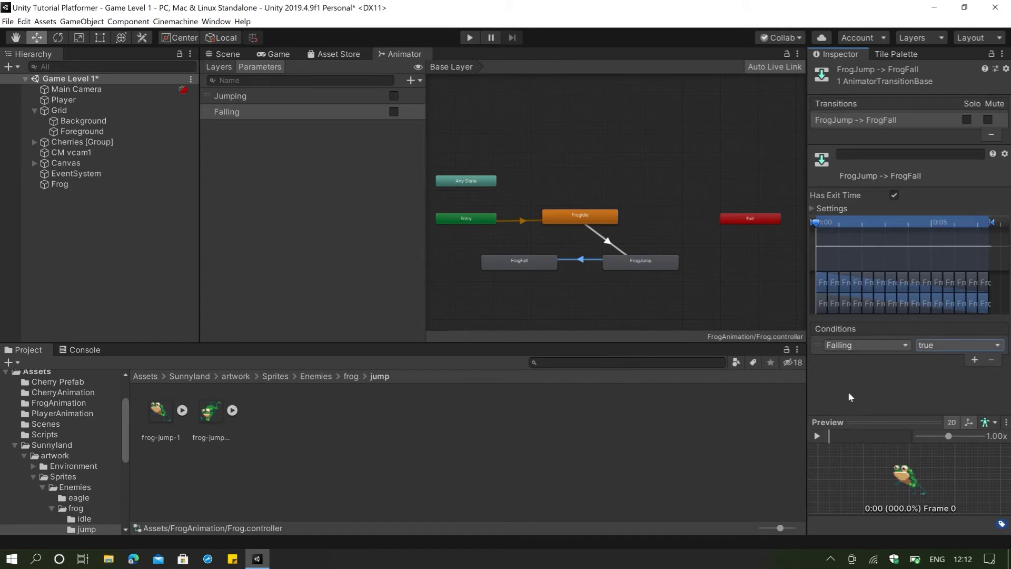
Step: Make a transition from the FrogFall state back to FrogIdle
{"action": "right_click", "coordinate": [524, 270]}
{"action": "left_click", "coordinate": [566, 273]}
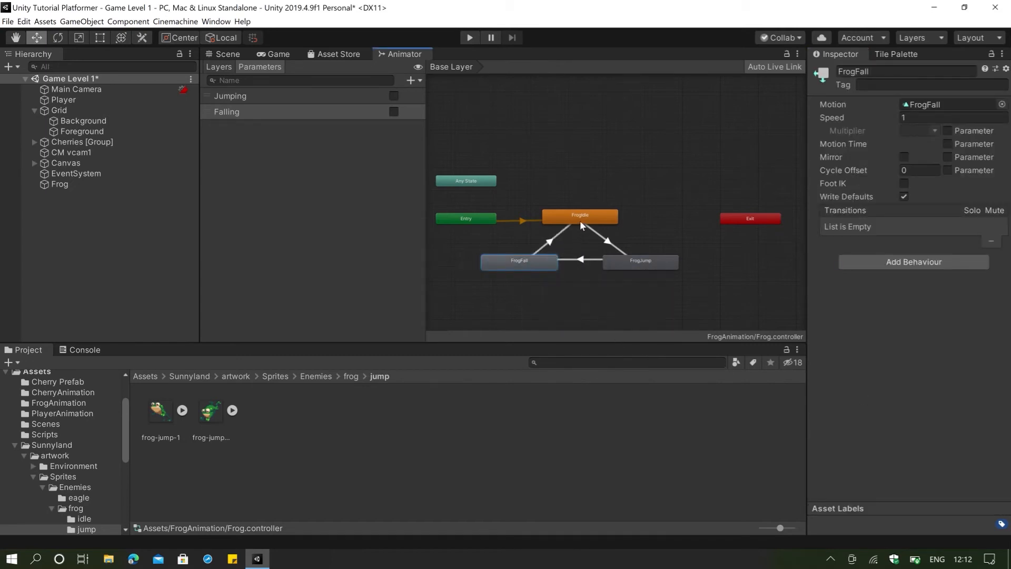
{"action": "left_click", "coordinate": [580, 220]}
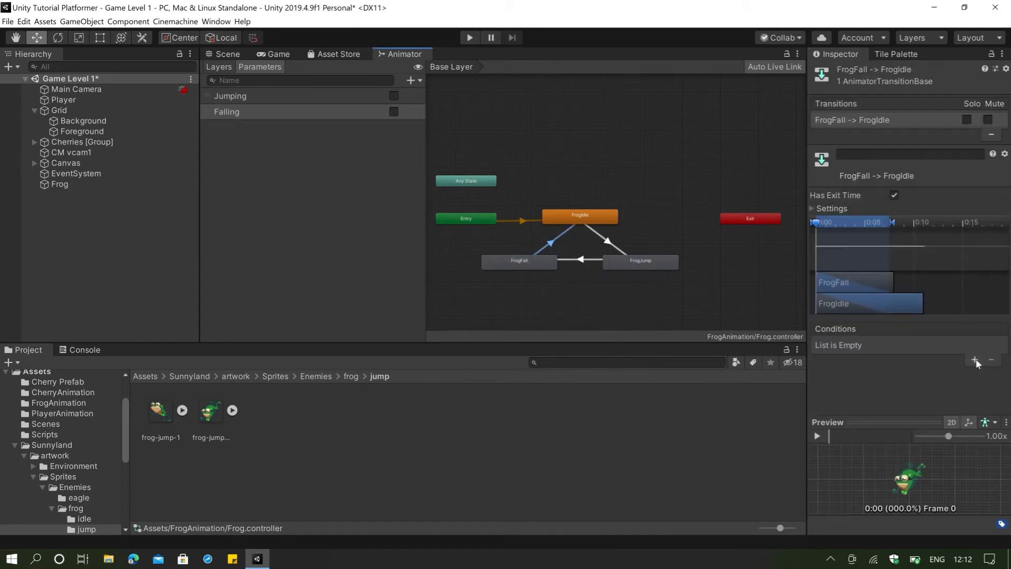
Step: Give the FrogFall to FrogIdle transition two conditions, Jumping false and Falling false
{"action": "left_click", "coordinate": [975, 360]}
{"action": "left_click", "coordinate": [978, 359]}
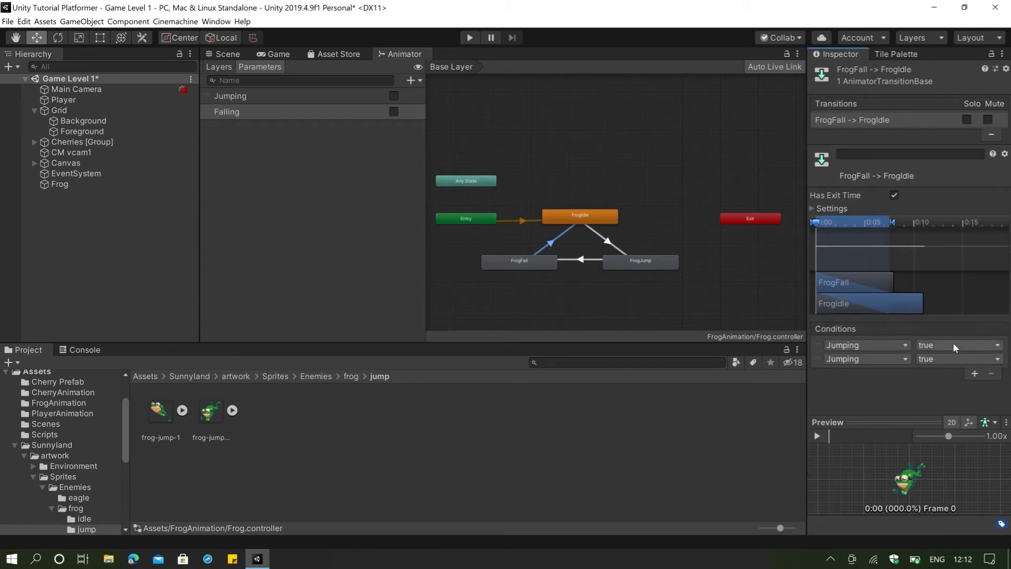
{"action": "left_click", "coordinate": [953, 345]}
{"action": "left_click", "coordinate": [943, 369]}
{"action": "left_click", "coordinate": [952, 360]}
{"action": "left_click", "coordinate": [939, 383]}
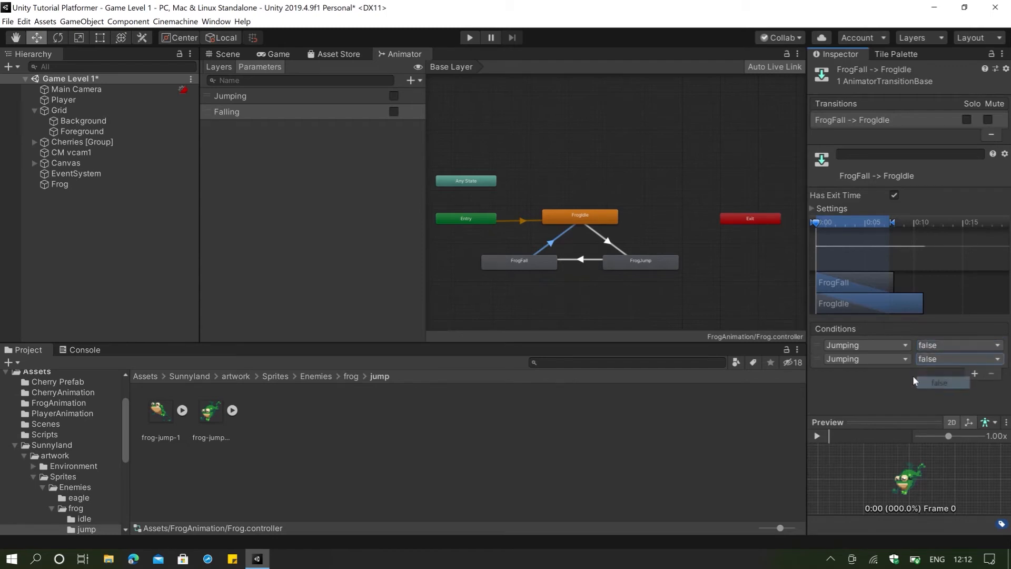
{"action": "left_click", "coordinate": [869, 360]}
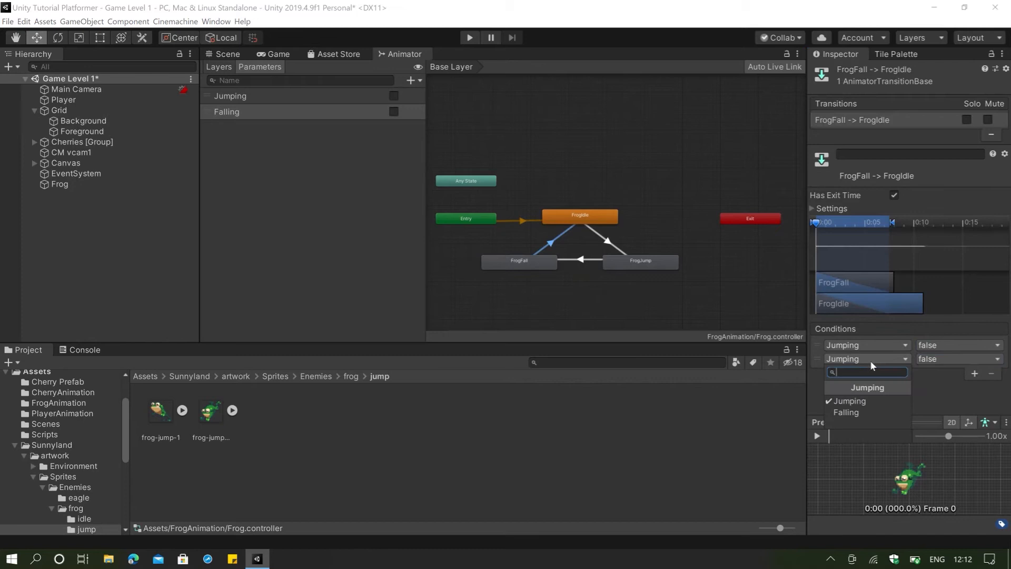
{"action": "left_click", "coordinate": [859, 408]}
{"action": "left_click", "coordinate": [943, 359]}
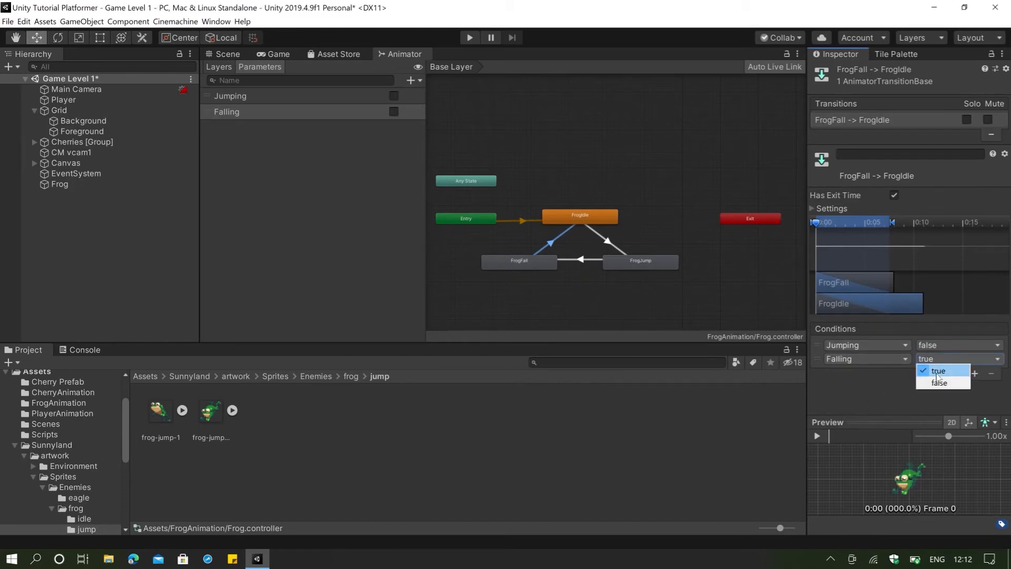
{"action": "left_click", "coordinate": [943, 379]}
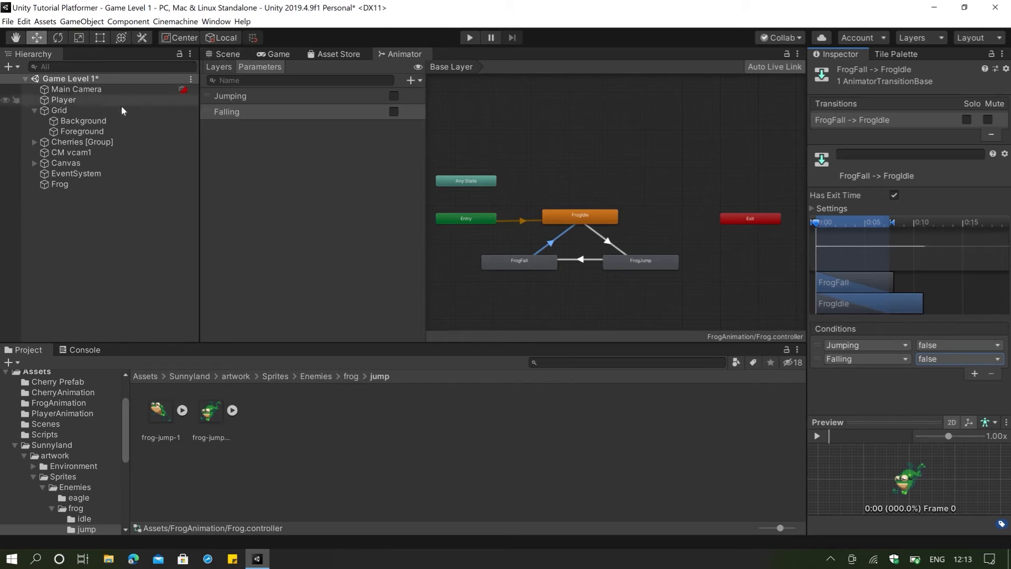
Step: Show the Frog in the Scene view and select the enemy-death-1 sprite in the Sprites/Fx/enemy-death folder
{"action": "left_click", "coordinate": [86, 187]}
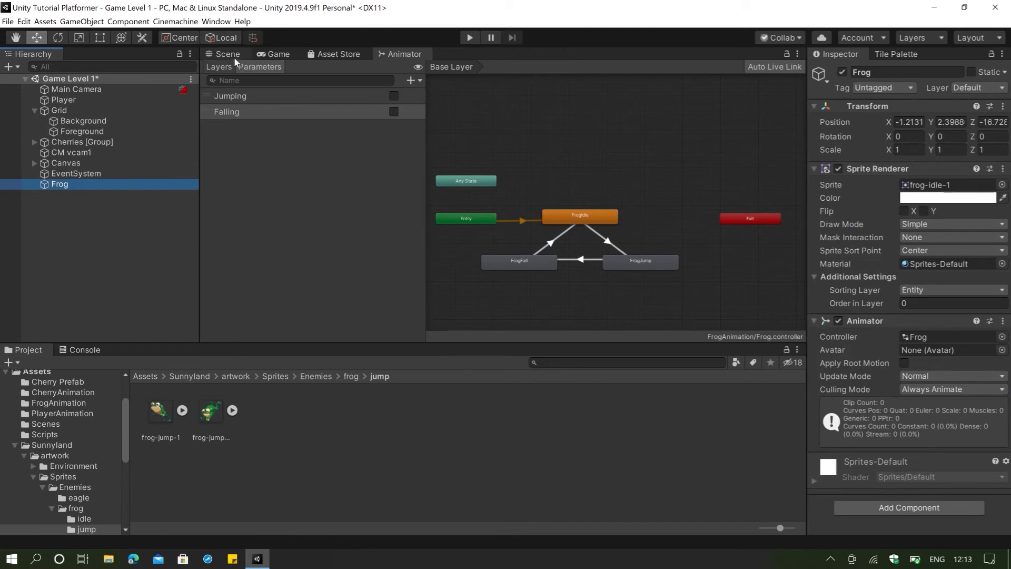
{"action": "left_click", "coordinate": [231, 54]}
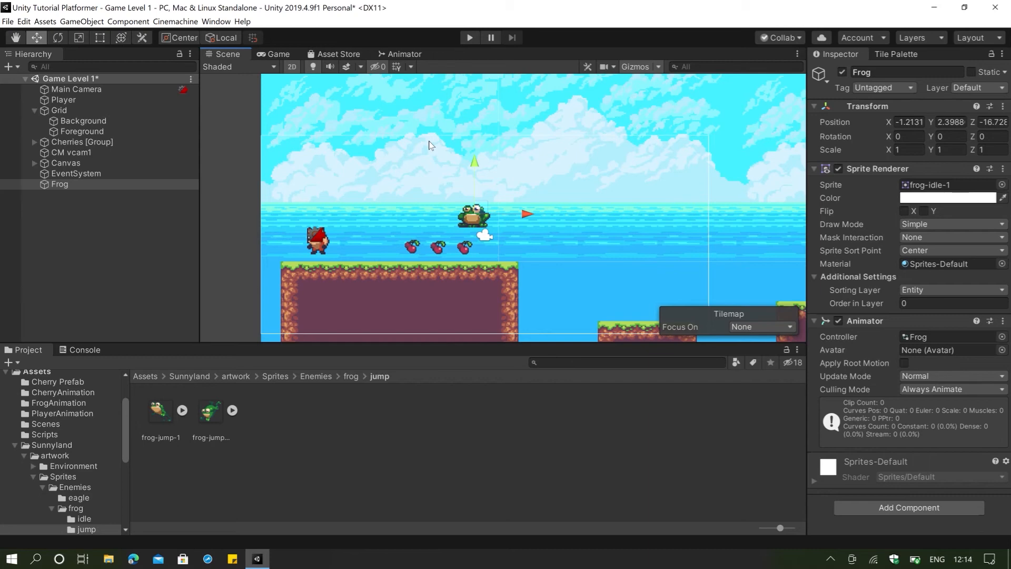
{"action": "left_click", "coordinate": [314, 376]}
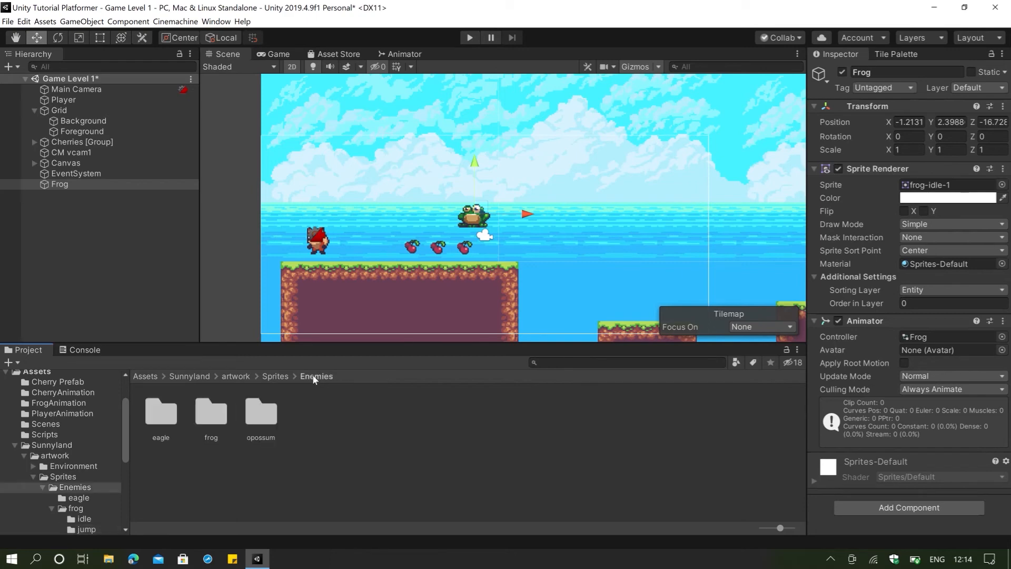
{"action": "left_click", "coordinate": [274, 377]}
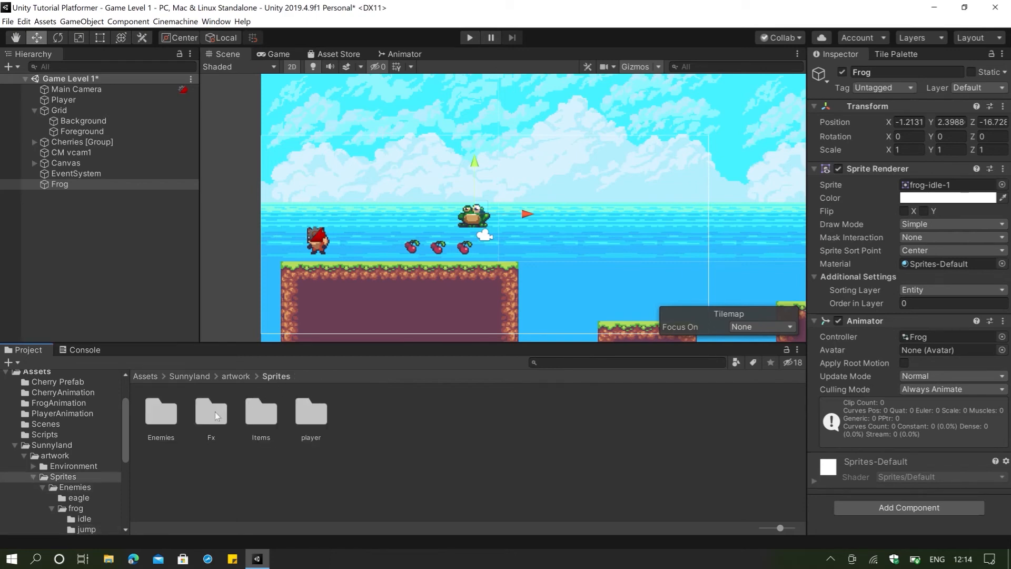
{"action": "double_click", "coordinate": [213, 419]}
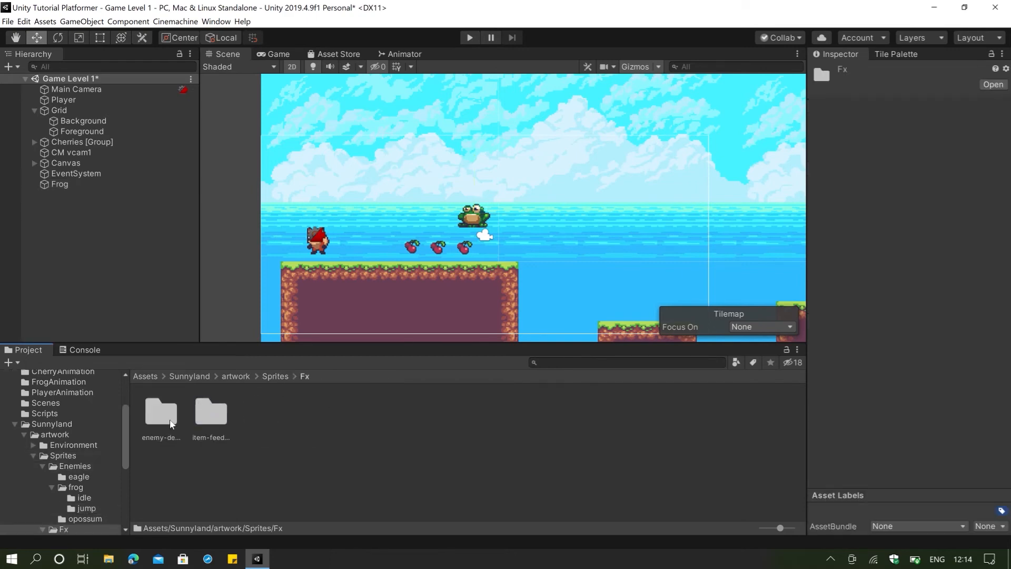
{"action": "double_click", "coordinate": [161, 416]}
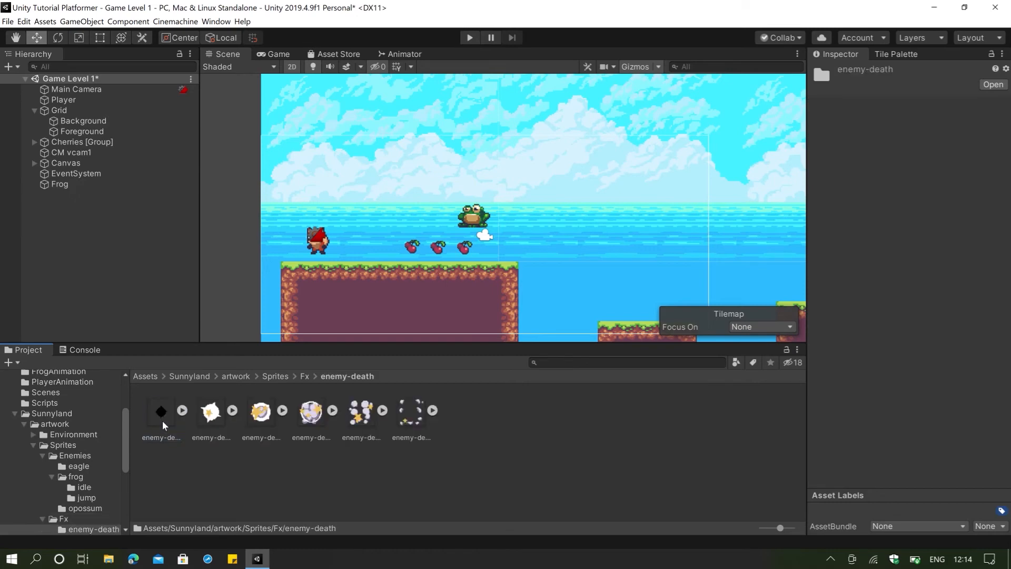
{"action": "left_click", "coordinate": [162, 421]}
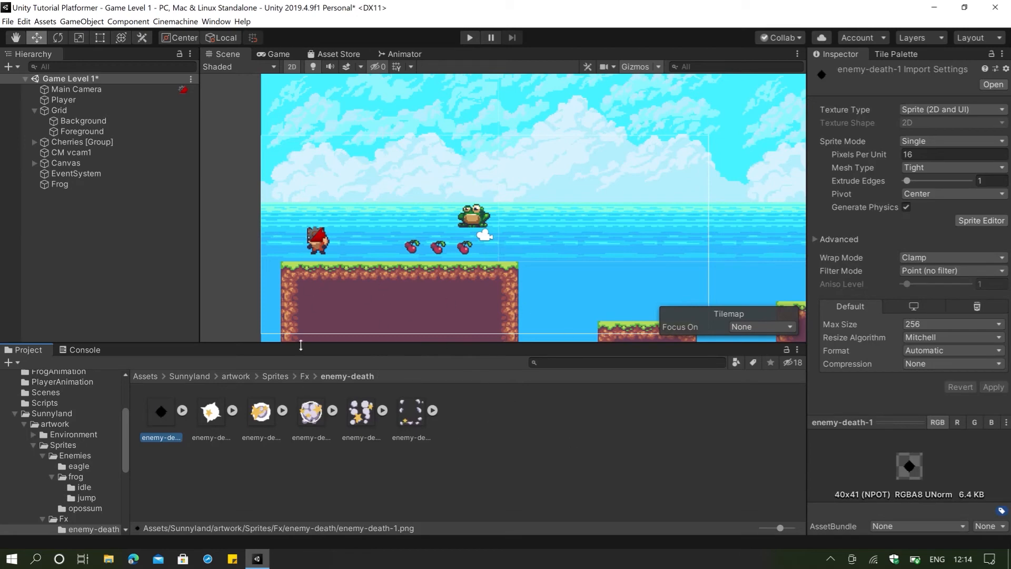
Step: Select the Frog object and open the Animation window for its clips
{"action": "left_click", "coordinate": [121, 184]}
{"action": "left_click", "coordinate": [215, 22]}
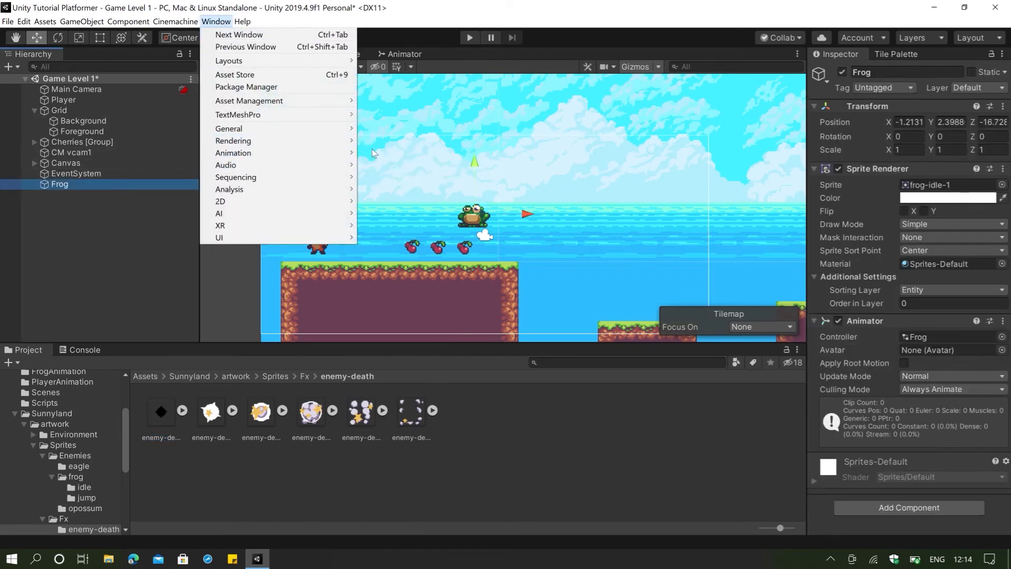
{"action": "mouse_move", "coordinate": [332, 156]}
{"action": "left_click", "coordinate": [390, 153]}
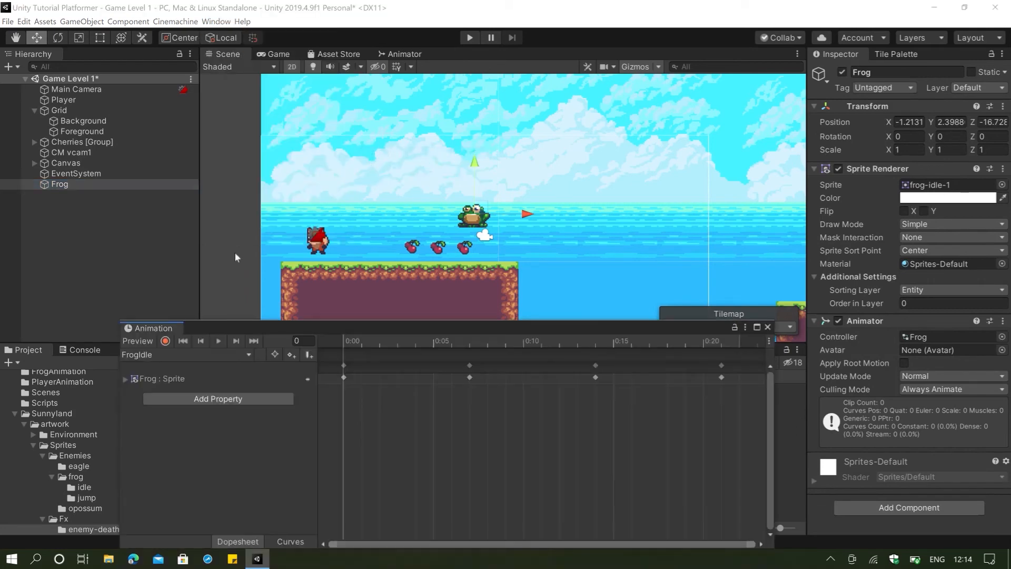
Step: Create a new animation clip named Enemy Death Effect for the Frog in the FrogAnimation folder
{"action": "left_click_drag", "start_coordinate": [275, 332], "coordinate": [546, 189]}
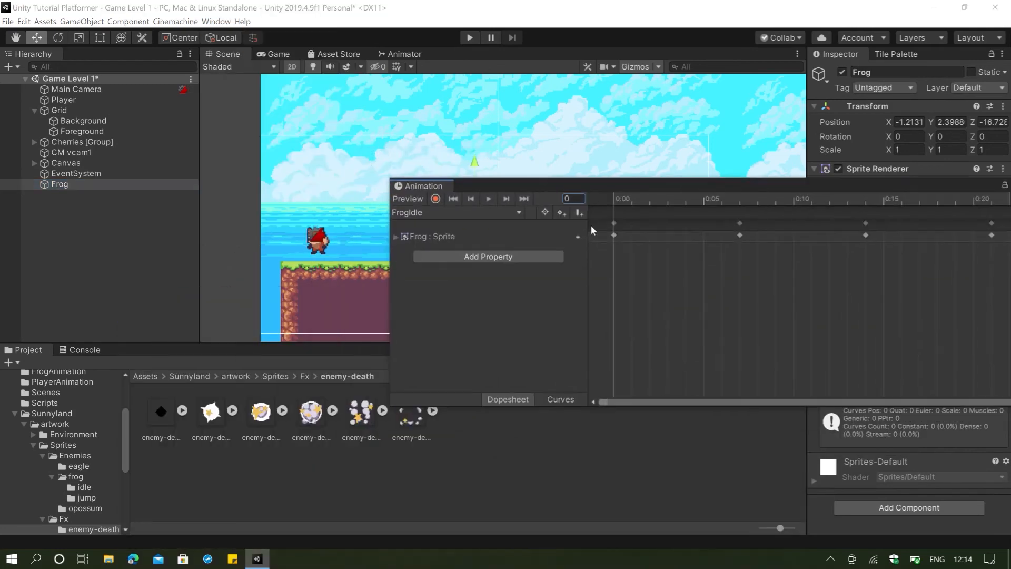
{"action": "left_click", "coordinate": [519, 212]}
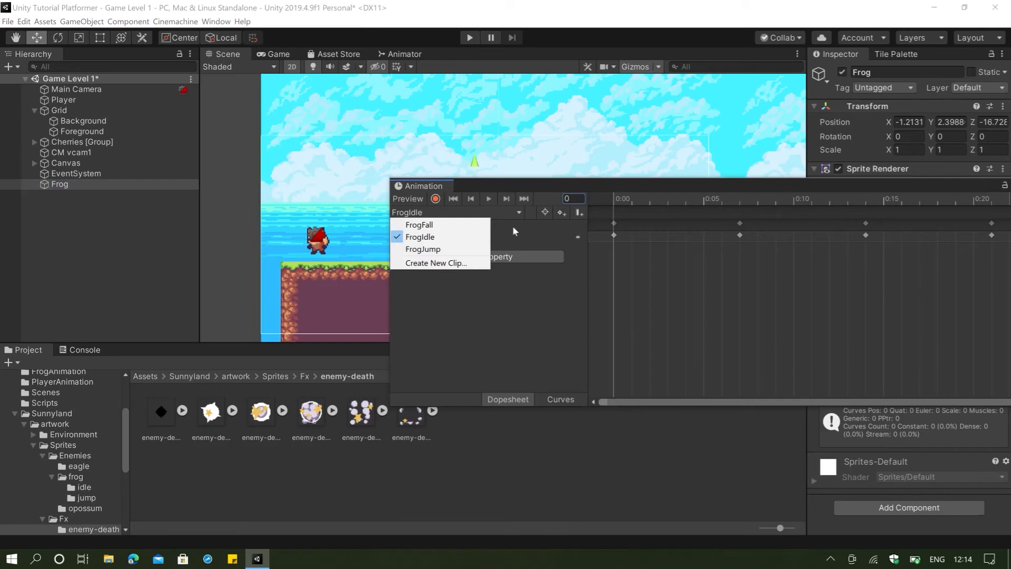
{"action": "left_click", "coordinate": [462, 262]}
{"action": "left_click", "coordinate": [144, 400]}
{"action": "key", "text": "BackSpace"}
{"action": "key", "text": "BackSpace"}
{"action": "key", "text": "BackSpace"}
{"action": "key", "text": "BackSpace"}
{"action": "key", "text": "BackSpace"}
{"action": "key", "text": "BackSpace"}
{"action": "key", "text": "BackSpace"}
{"action": "key", "text": "BackSpace"}
{"action": "key", "text": "BackSpace"}
{"action": "key", "text": "BackSpace"}
{"action": "key", "text": "BackSpace"}
{"action": "key", "text": "BackSpace"}
{"action": "key", "text": "BackSpace"}
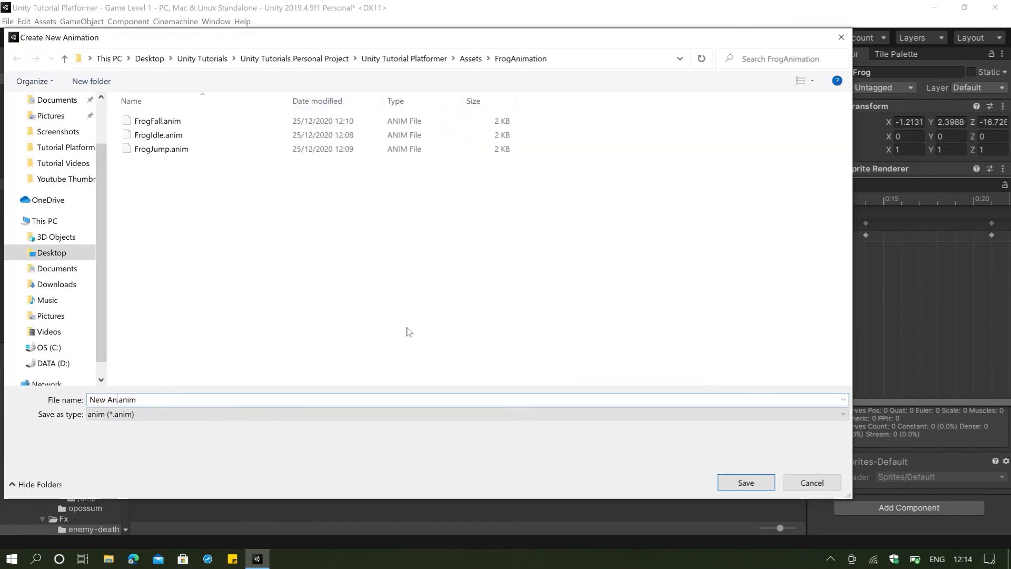
{"action": "type", "text": "Enemy Death Effect"}
{"action": "key", "text": "Return"}
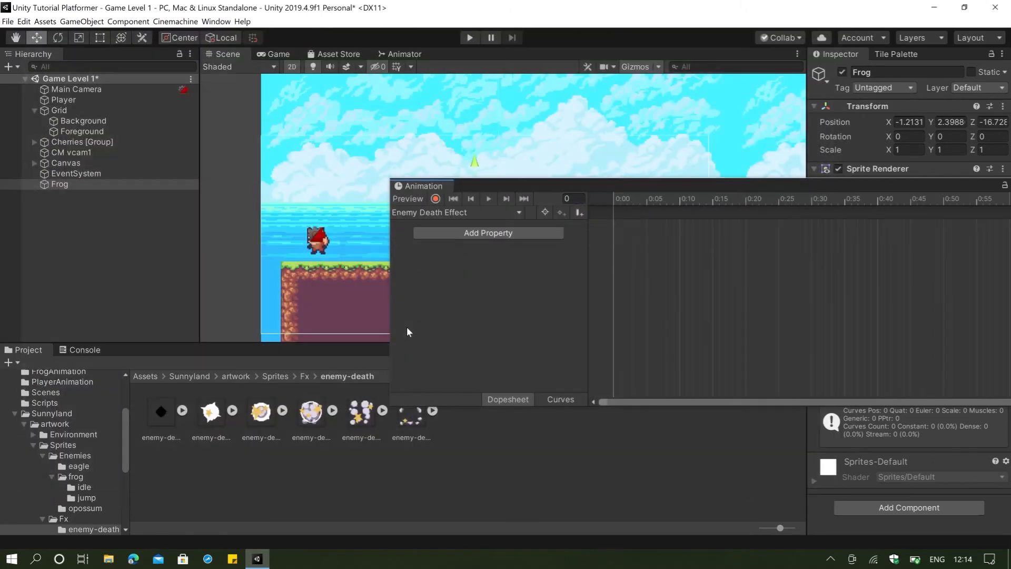
Step: Add all six enemy-death sprites to the start of the Enemy Death Effect clip's timeline
{"action": "left_click", "coordinate": [153, 413]}
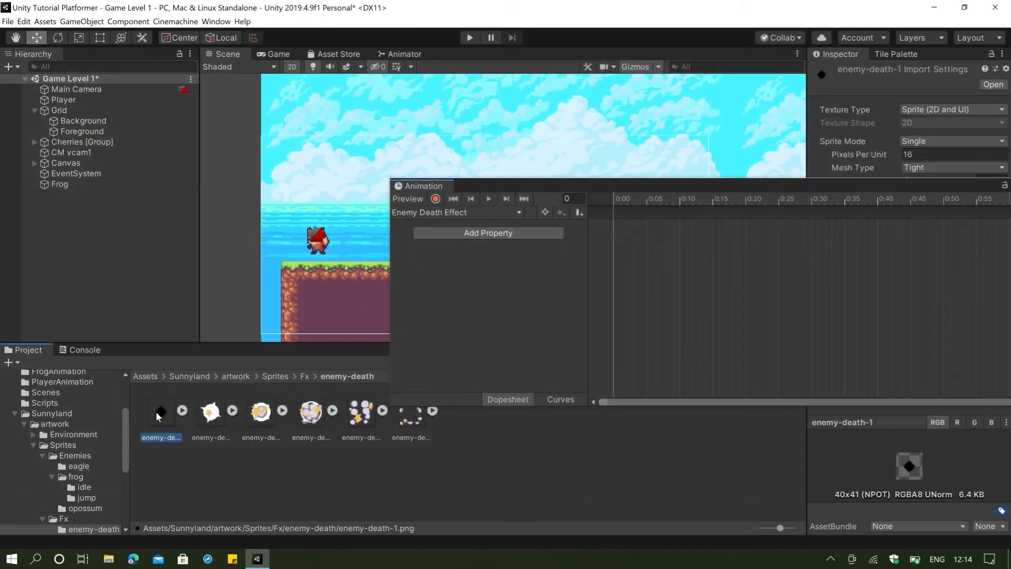
{"action": "left_click", "coordinate": [399, 424], "text": "shift"}
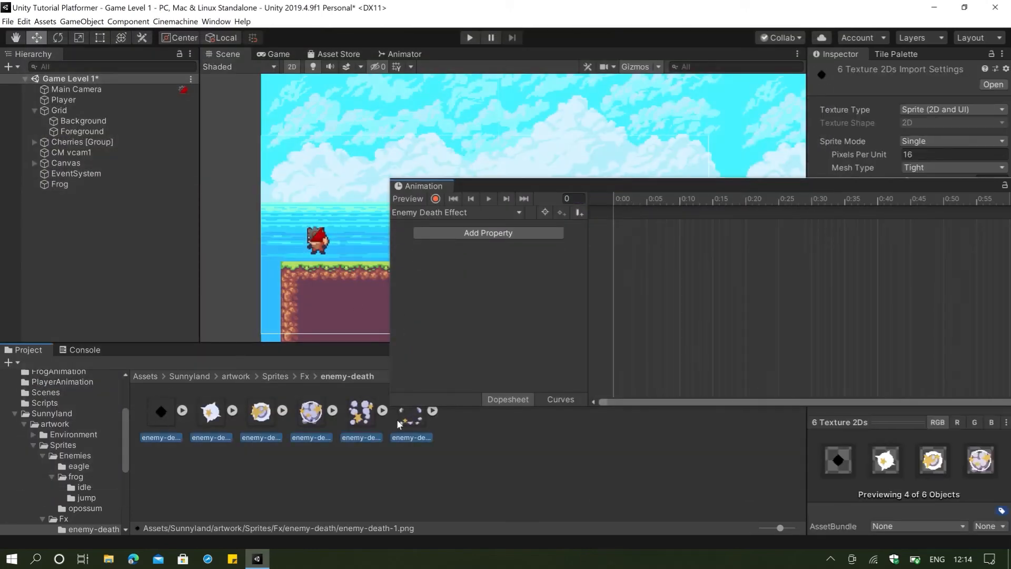
{"action": "left_click_drag", "start_coordinate": [399, 424], "coordinate": [618, 220]}
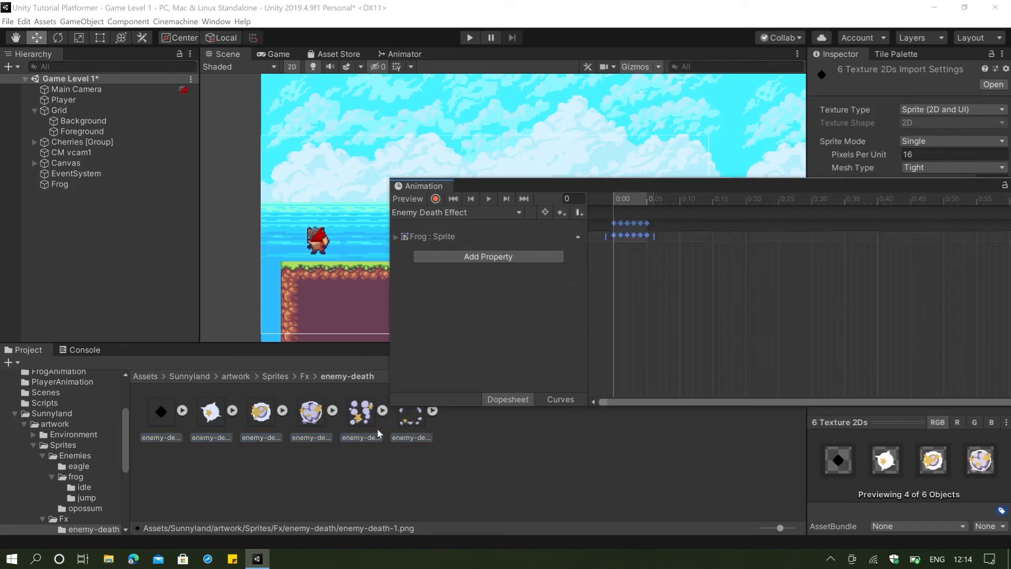
Step: Spread the Enemy Death Effect keyframes five frames apart so the last one sits at 0:25
{"action": "left_click", "coordinate": [564, 467]}
{"action": "left_click", "coordinate": [655, 234]}
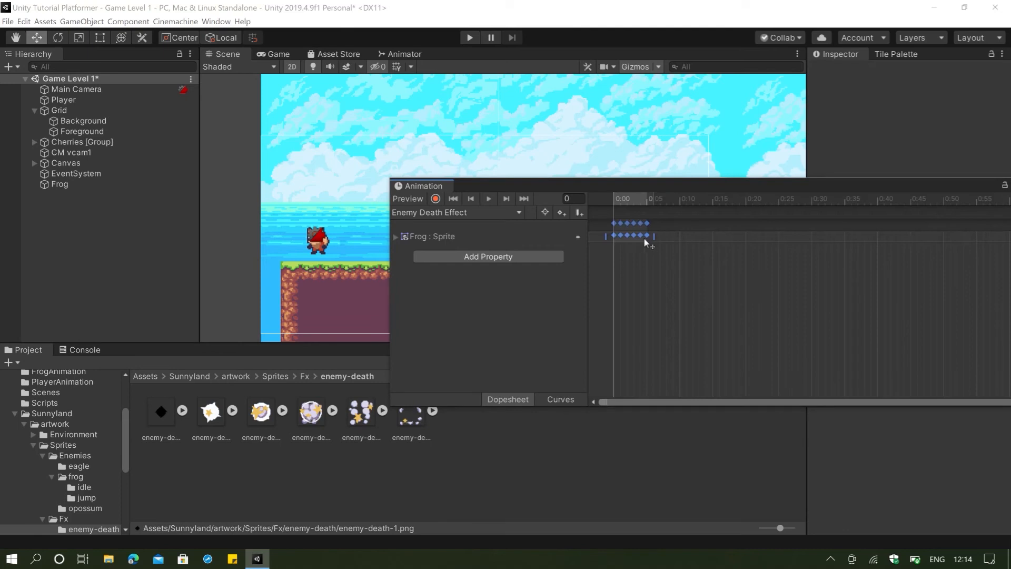
{"action": "left_click", "coordinate": [635, 244]}
{"action": "mouse_move", "coordinate": [664, 259]}
{"action": "left_mouse_down"}
{"action": "mouse_move", "coordinate": [620, 219]}
{"action": "mouse_move", "coordinate": [746, 225]}
{"action": "left_mouse_up"}
{"action": "left_click", "coordinate": [652, 267]}
{"action": "left_click_drag", "start_coordinate": [767, 254], "coordinate": [752, 225]}
{"action": "left_click_drag", "start_coordinate": [753, 225], "coordinate": [779, 226]}
Step: Preview the Enemy Death Effect clip on the Frog in the scene, then stop playback and close the Animation window
{"action": "left_click_drag", "start_coordinate": [519, 190], "coordinate": [686, 229]}
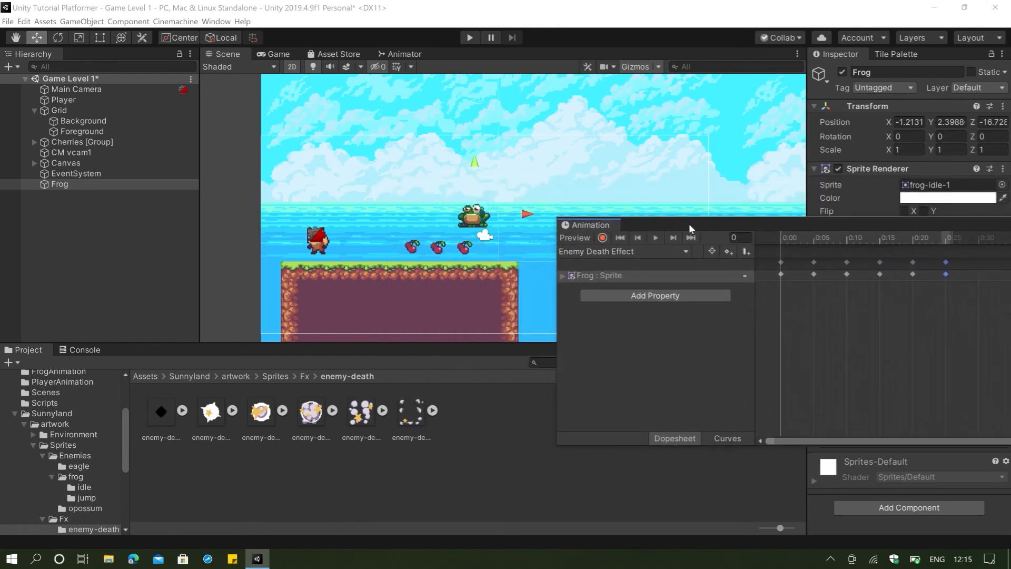
{"action": "left_click", "coordinate": [656, 238]}
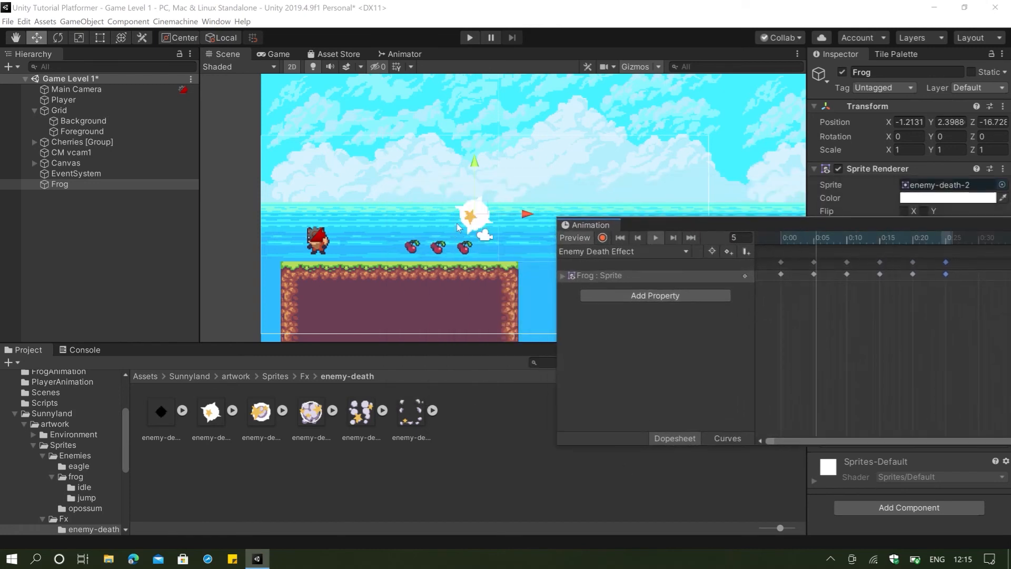
{"action": "left_click", "coordinate": [656, 238]}
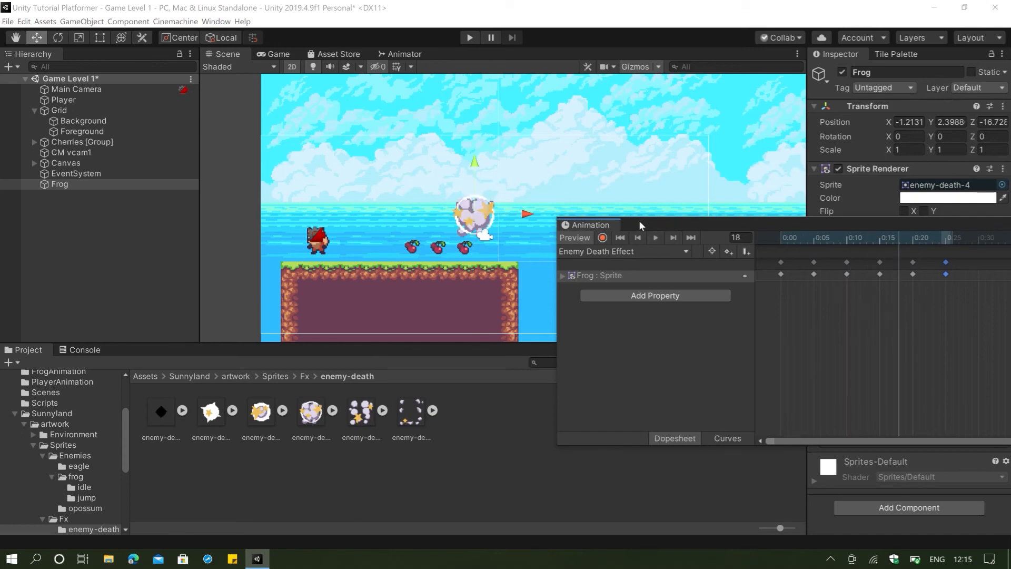
{"action": "left_click_drag", "start_coordinate": [640, 223], "coordinate": [425, 306]}
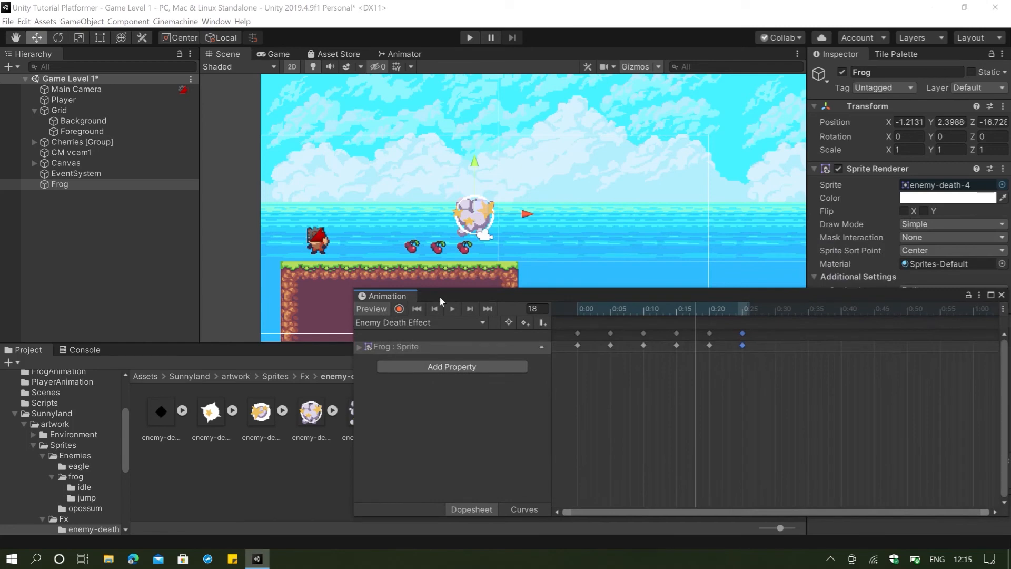
{"action": "left_click", "coordinate": [1002, 296]}
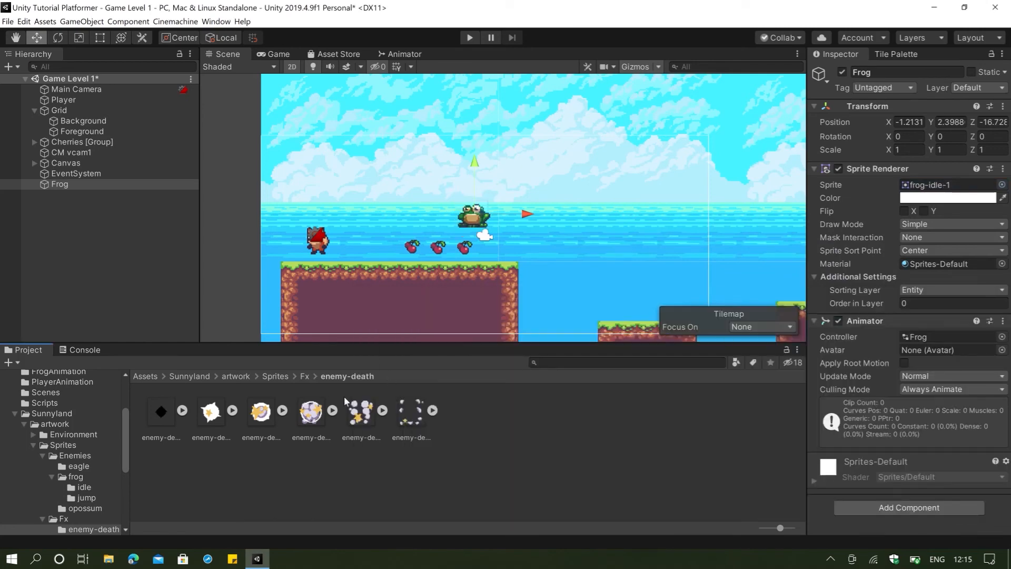
Step: Try a Pixels Per Unit value of 100 on all six enemy-death sprites and apply it
{"action": "left_click", "coordinate": [159, 421]}
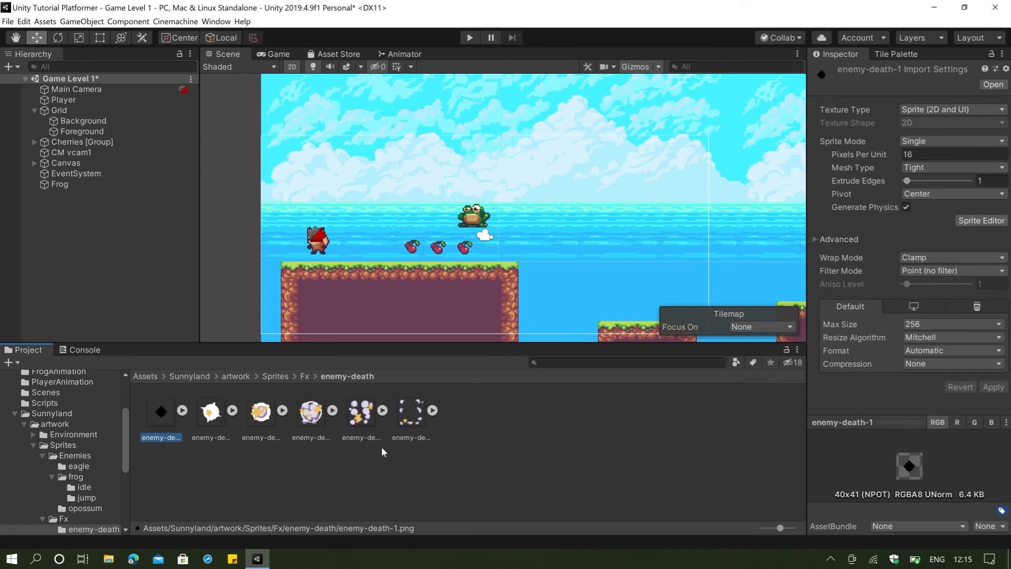
{"action": "left_click", "coordinate": [404, 426], "text": "shift"}
{"action": "left_click", "coordinate": [913, 154]}
{"action": "type", "text": "100"}
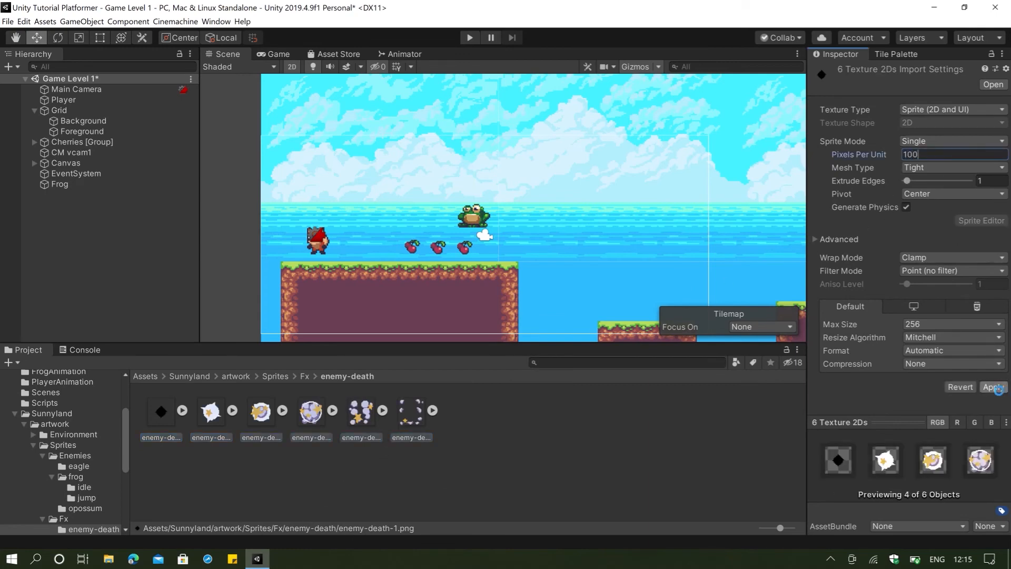
{"action": "left_click", "coordinate": [994, 387]}
Step: Reopen the Frog's Enemy Death Effect clip in the Animation window and preview it with the rescaled sprites
{"action": "left_click", "coordinate": [216, 21]}
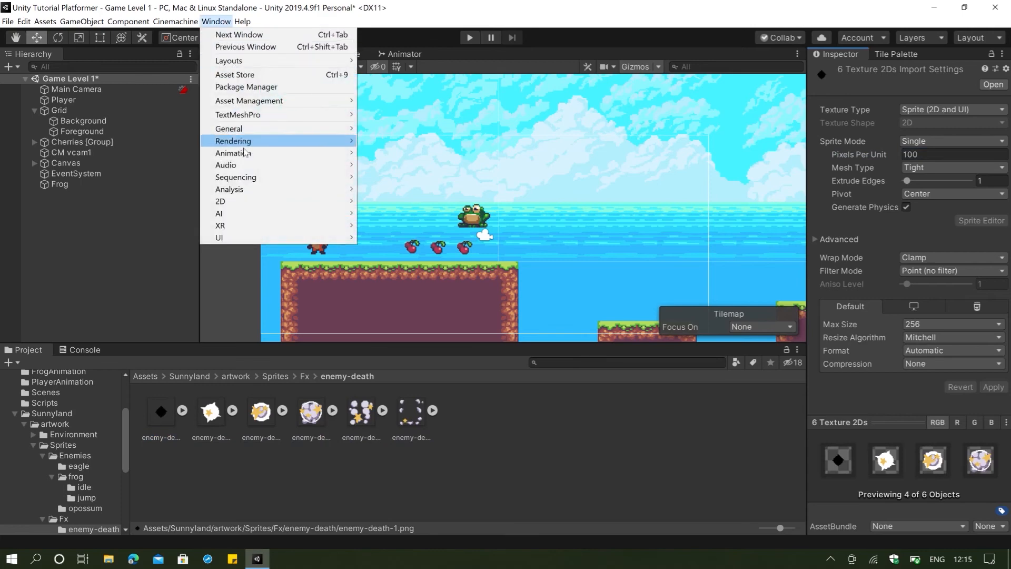
{"action": "mouse_move", "coordinate": [248, 153]}
{"action": "left_click", "coordinate": [403, 156]}
{"action": "left_click", "coordinate": [105, 185]}
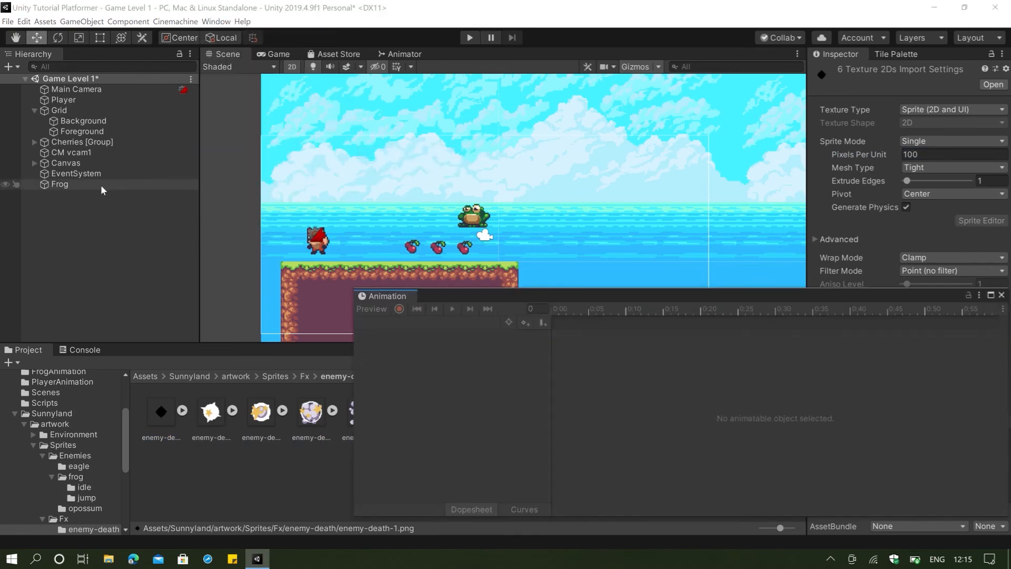
{"action": "left_click", "coordinate": [482, 323]}
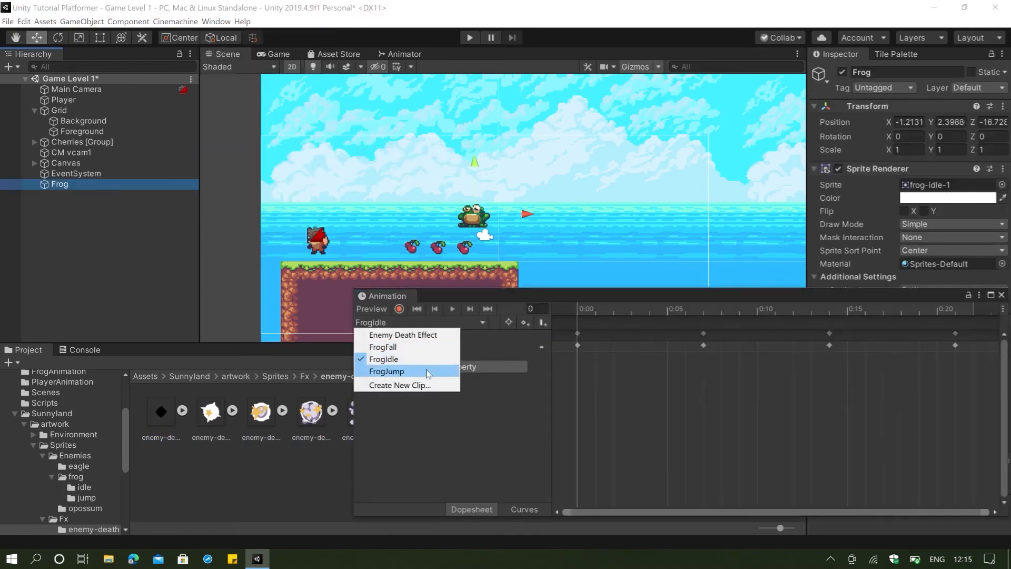
{"action": "left_click", "coordinate": [431, 335]}
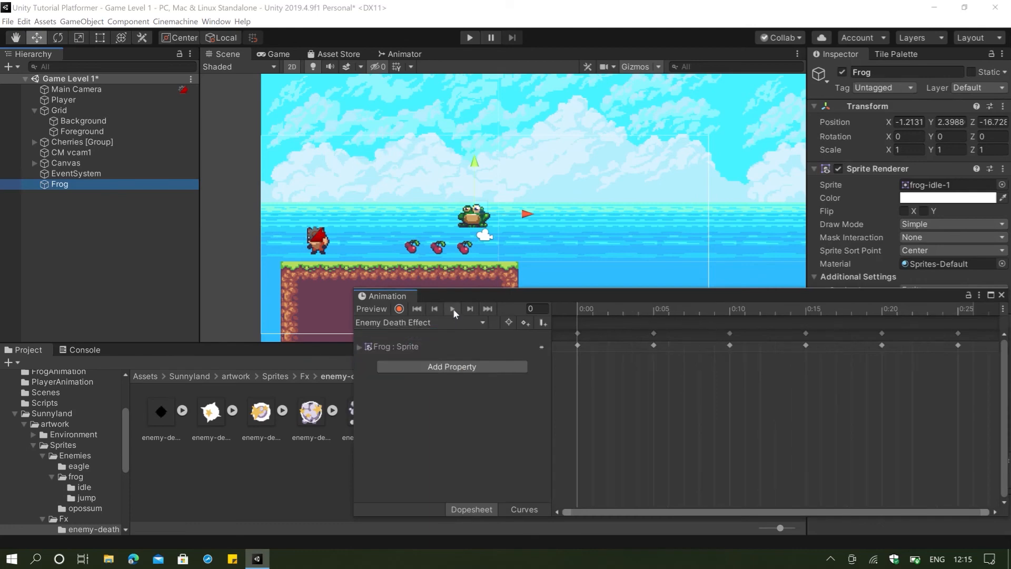
{"action": "left_click", "coordinate": [452, 308]}
{"action": "left_click", "coordinate": [452, 308]}
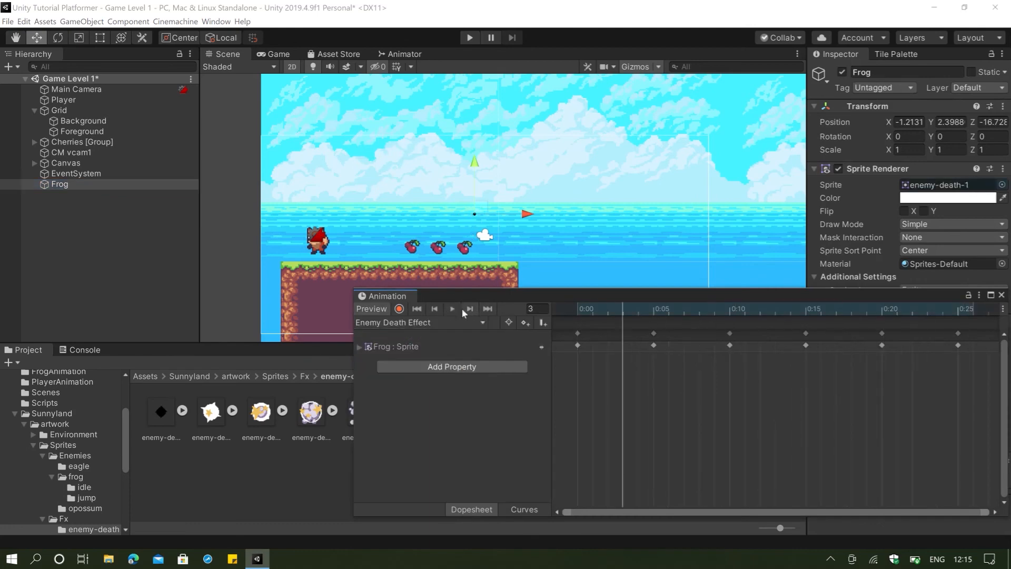
Step: Set Pixels Per Unit back to 16 on all six enemy-death sprites and apply it
{"action": "left_click", "coordinate": [169, 399]}
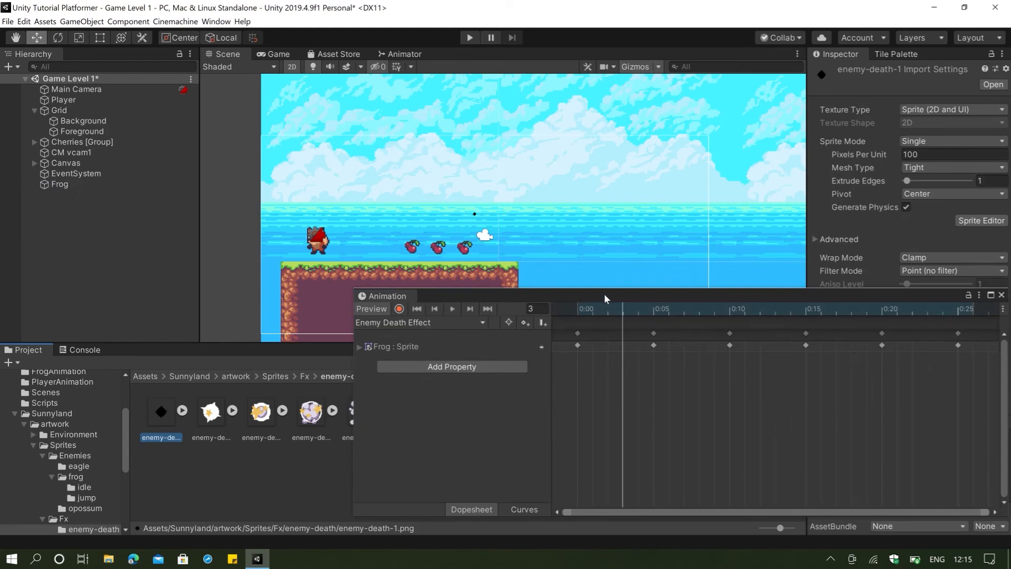
{"action": "left_click_drag", "start_coordinate": [607, 298], "coordinate": [874, 271]}
{"action": "left_click", "coordinate": [405, 428], "text": "shift"}
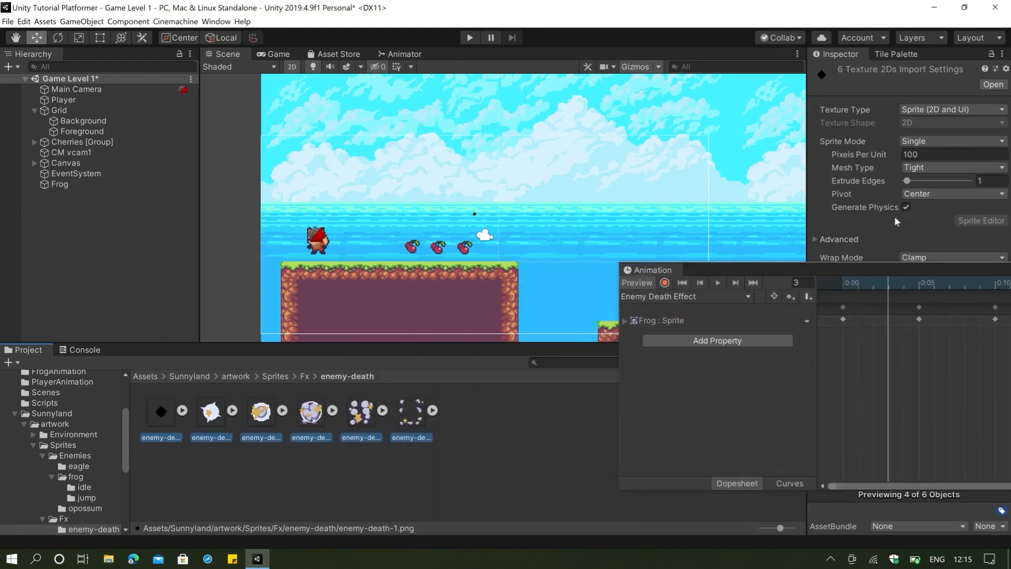
{"action": "left_click", "coordinate": [927, 154]}
{"action": "type", "text": "16"}
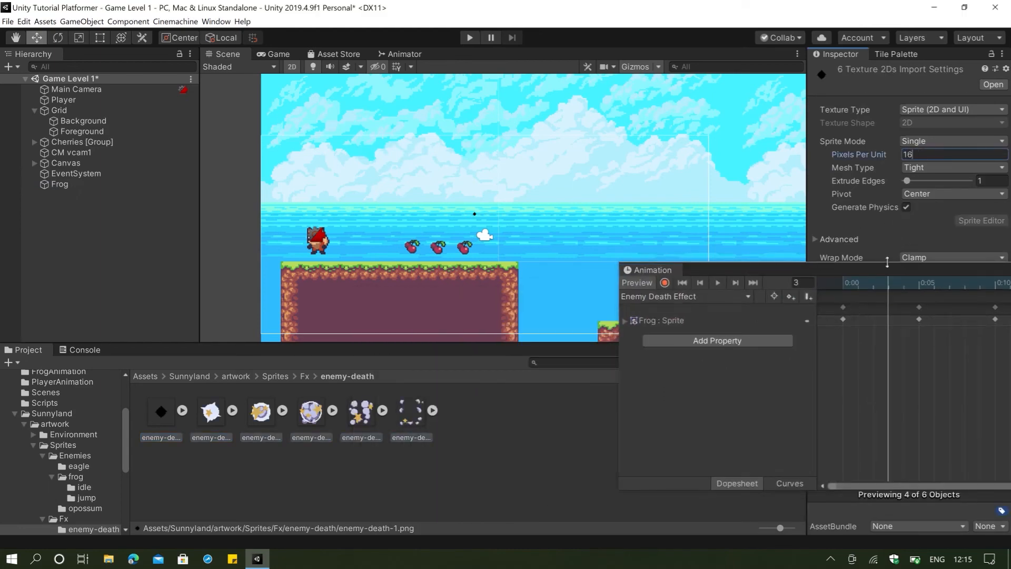
{"action": "left_click_drag", "start_coordinate": [876, 271], "coordinate": [480, 166]}
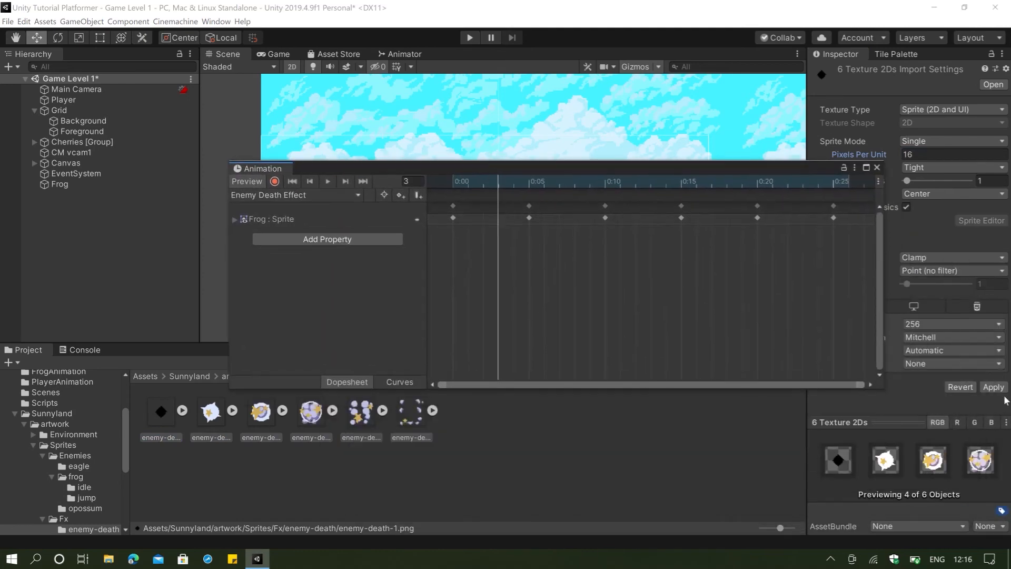
{"action": "left_click", "coordinate": [993, 386]}
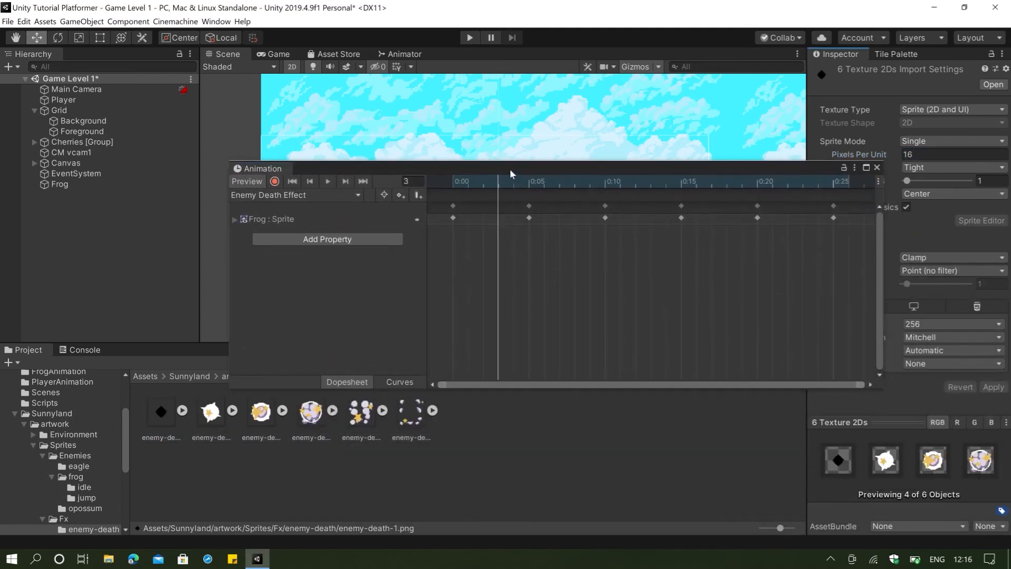
Step: Play the Enemy Death Effect clip again to check its size in the scene, and close the Animation window
{"action": "left_click_drag", "start_coordinate": [511, 162], "coordinate": [411, 256]}
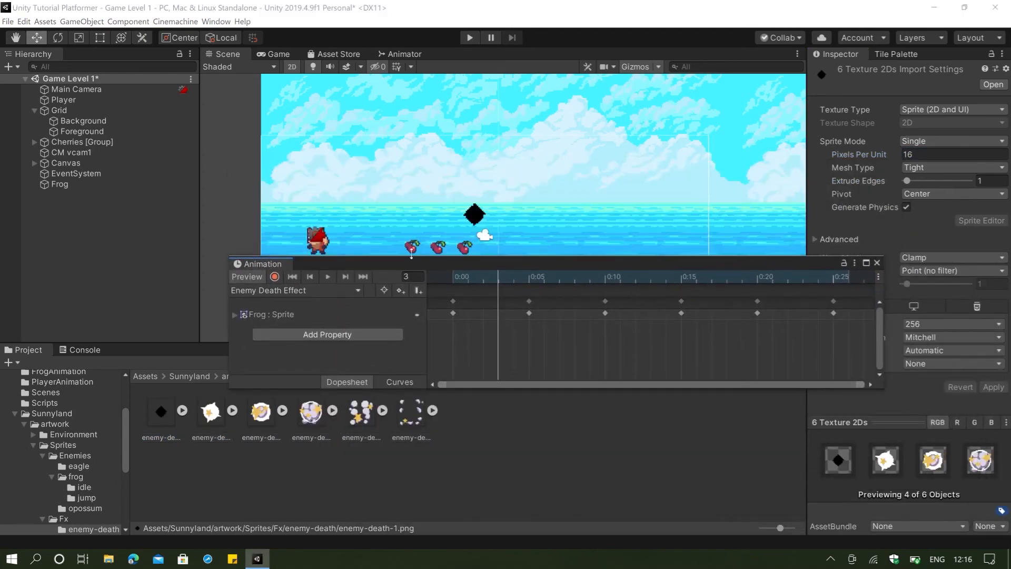
{"action": "left_click", "coordinate": [327, 277]}
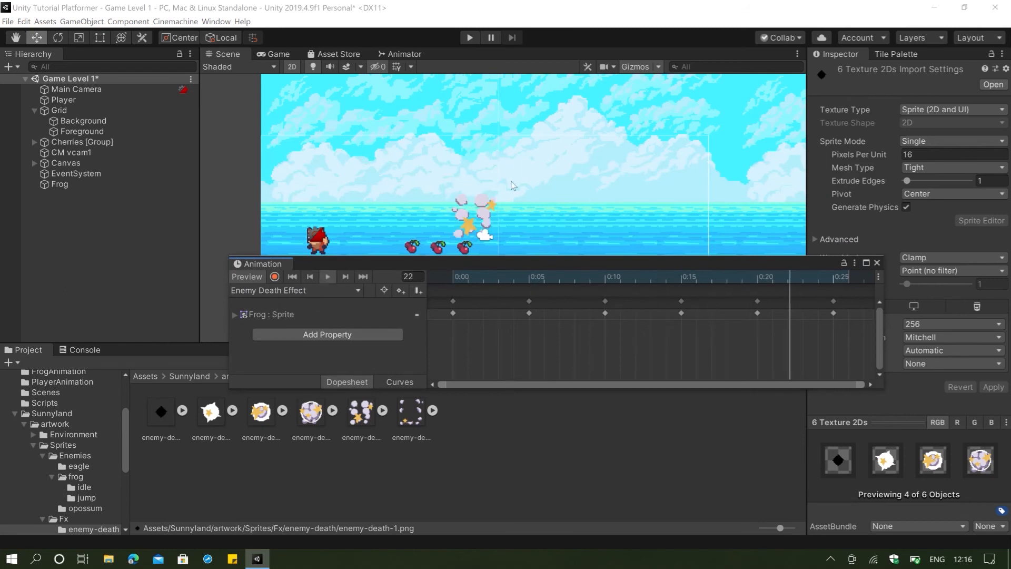
{"action": "left_click", "coordinate": [327, 279]}
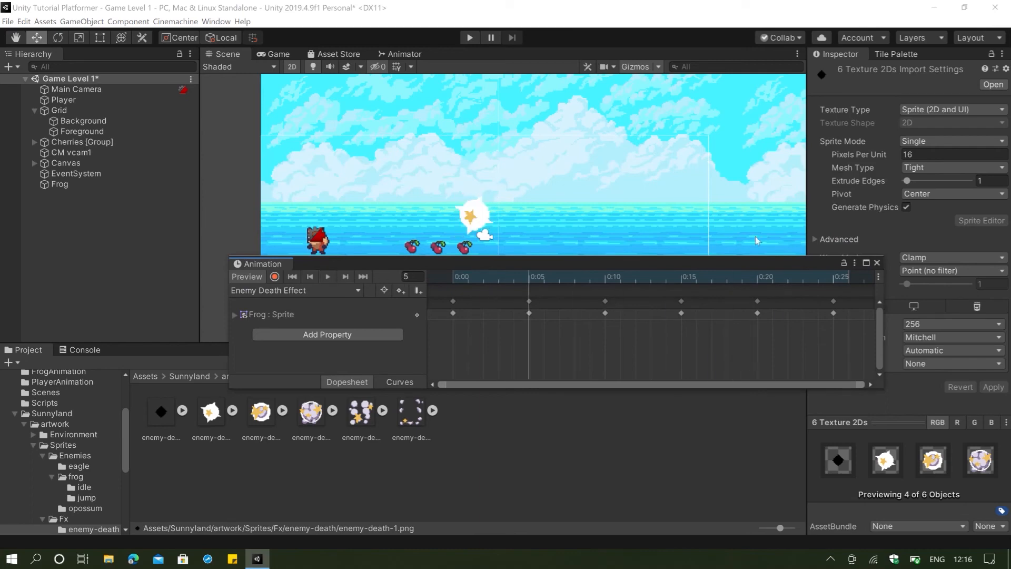
{"action": "left_click", "coordinate": [877, 263]}
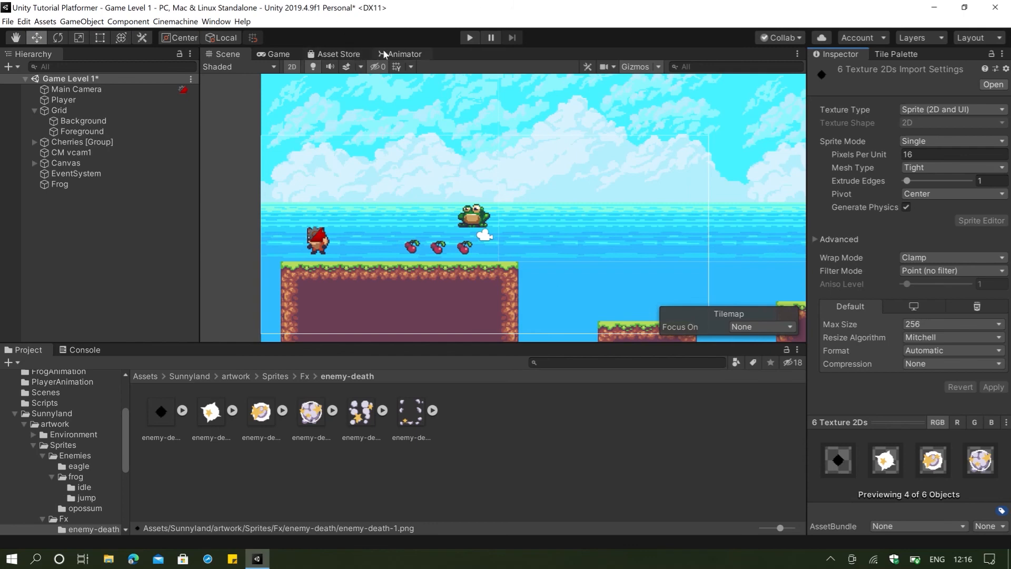
Step: In the Animator, place the Enemy Death Effect state above Any State and add a trigger parameter named Death
{"action": "left_click", "coordinate": [406, 54]}
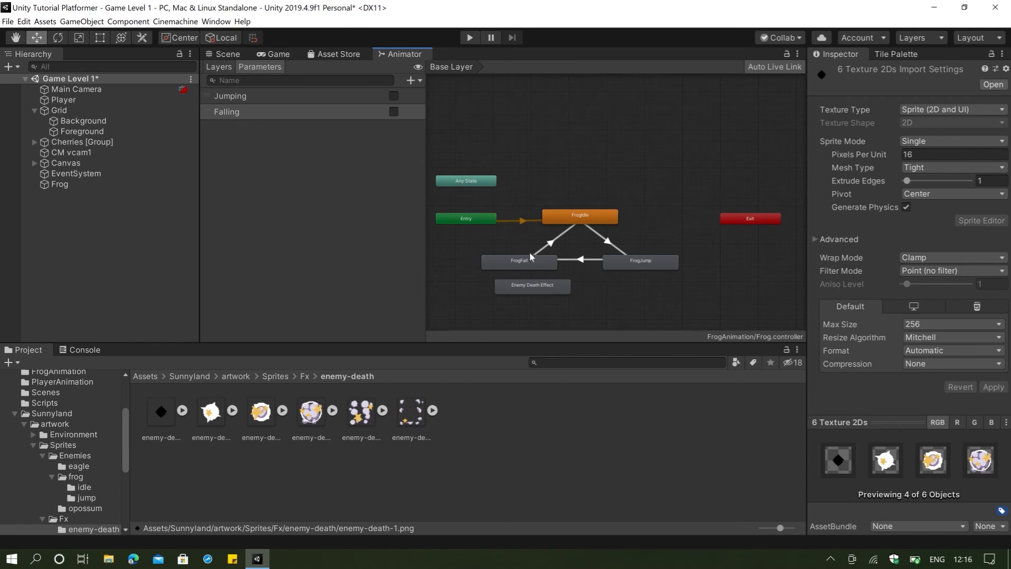
{"action": "left_click_drag", "start_coordinate": [536, 290], "coordinate": [486, 153]}
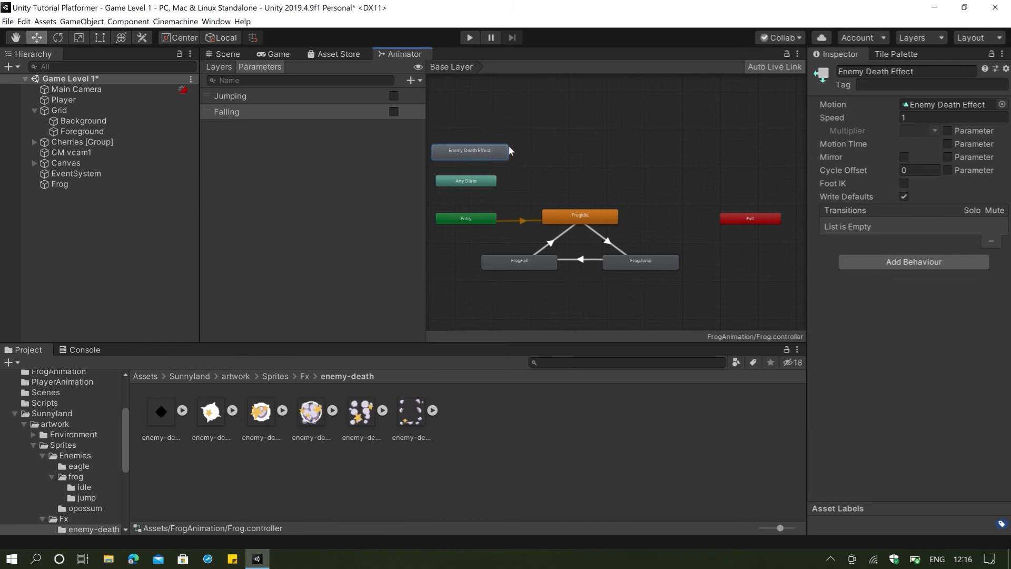
{"action": "left_click", "coordinate": [413, 82]}
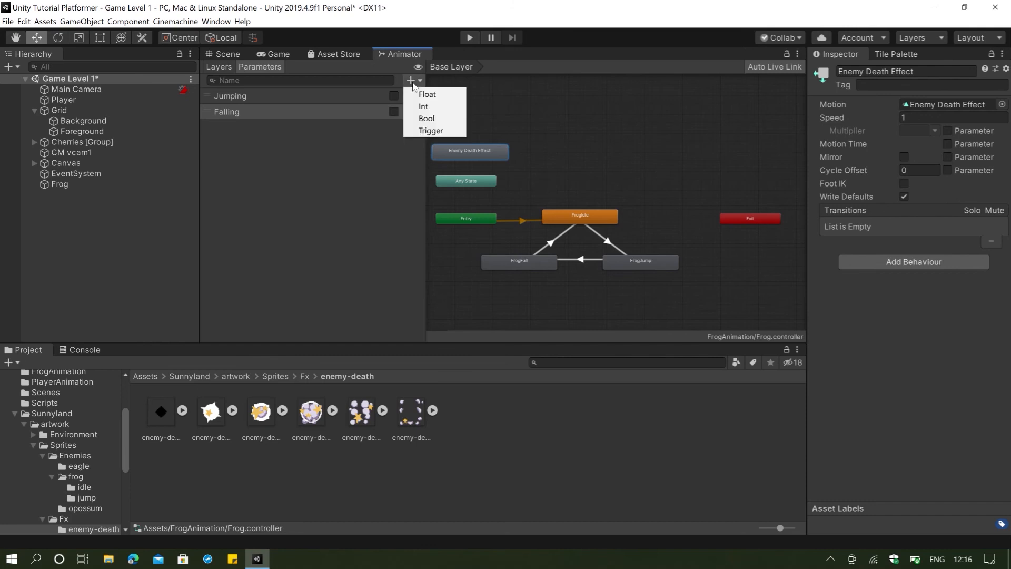
{"action": "left_click", "coordinate": [427, 132]}
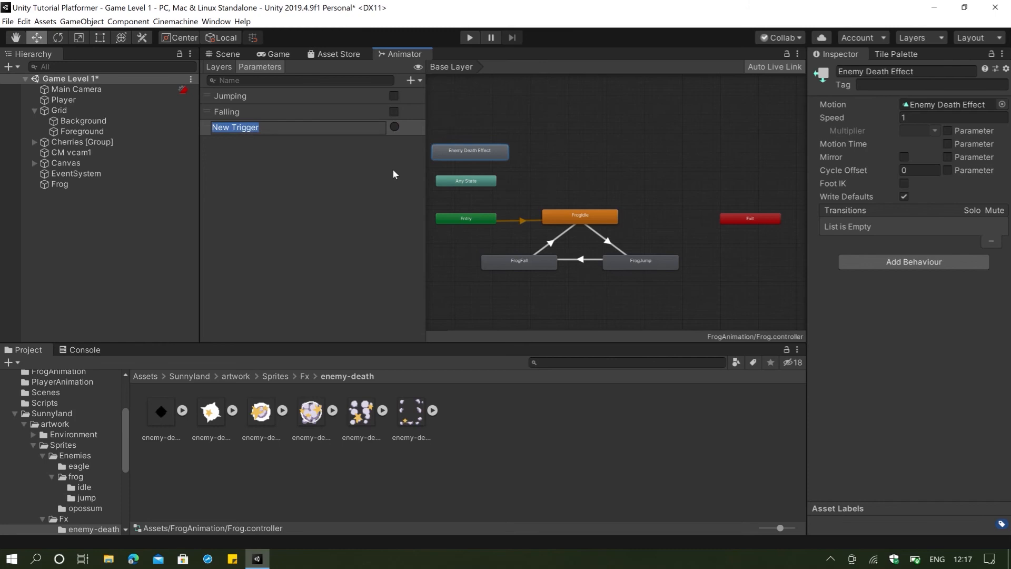
{"action": "type", "text": "Death"}
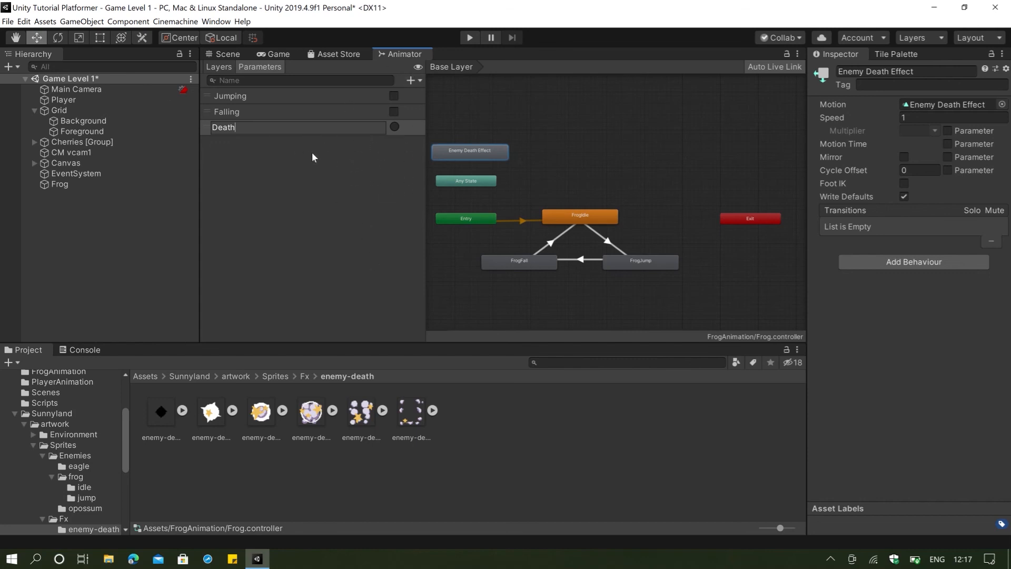
{"action": "left_click", "coordinate": [526, 184]}
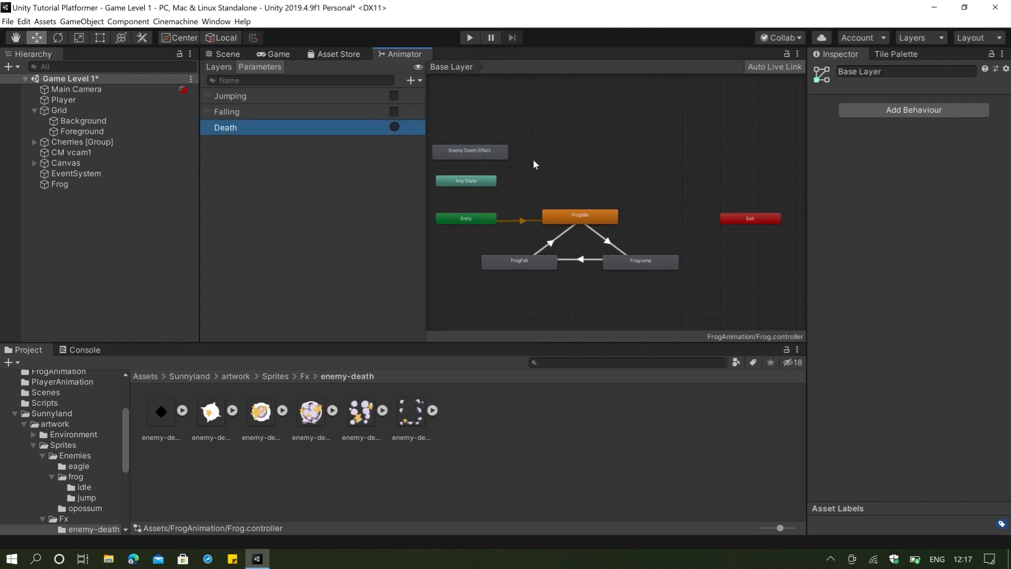
Step: Space out the Enemy Death Effect and Any State nodes and make a transition from Any State to Enemy Death Effect
{"action": "left_click", "coordinate": [480, 157]}
{"action": "left_click_drag", "start_coordinate": [479, 157], "coordinate": [483, 141]}
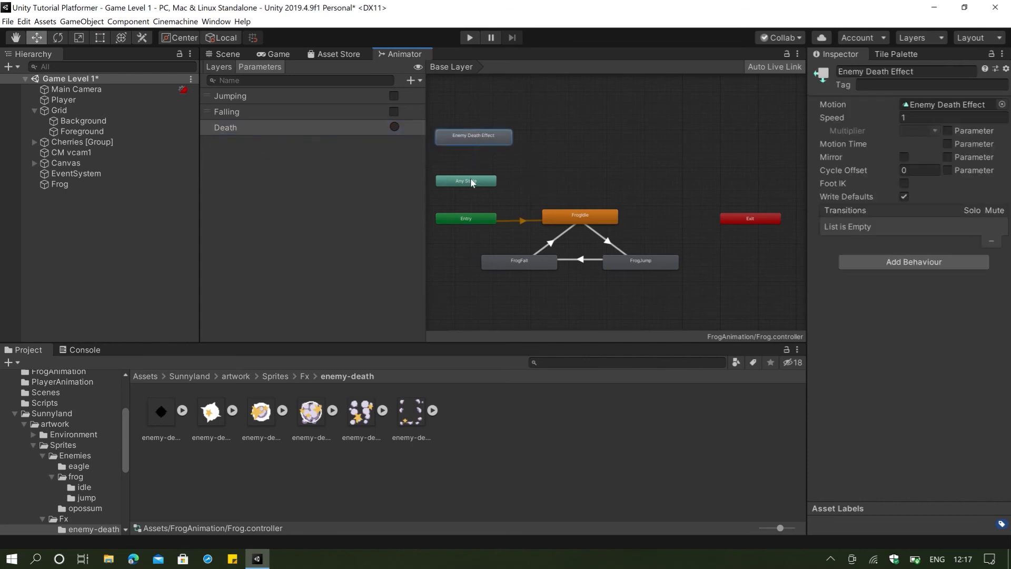
{"action": "left_click_drag", "start_coordinate": [472, 182], "coordinate": [481, 173]}
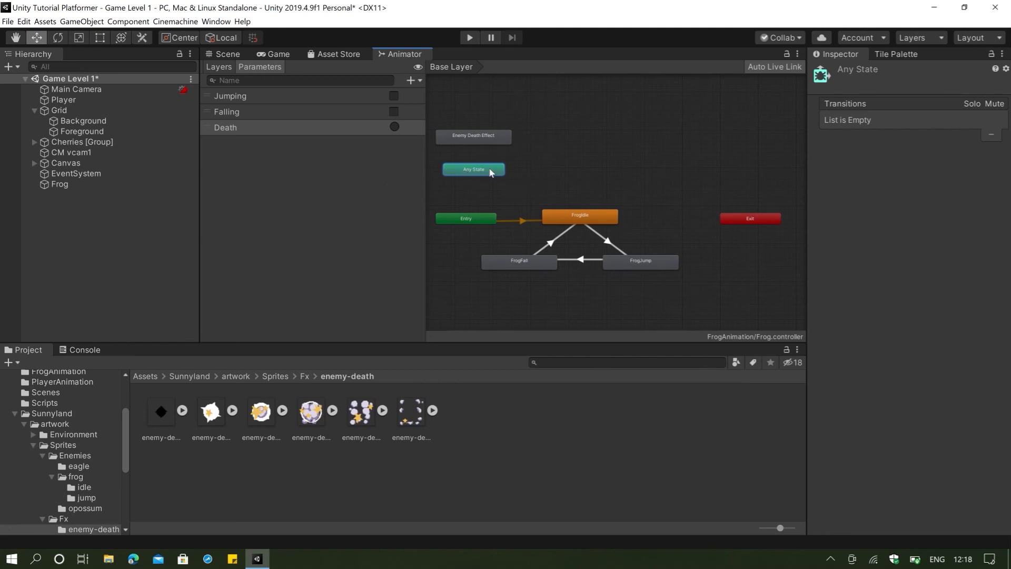
{"action": "right_click", "coordinate": [490, 171]}
{"action": "left_click", "coordinate": [506, 177]}
{"action": "left_click", "coordinate": [473, 138]}
Step: Add a Death condition to the transition from Any State to Enemy Death Effect
{"action": "left_click", "coordinate": [476, 157]}
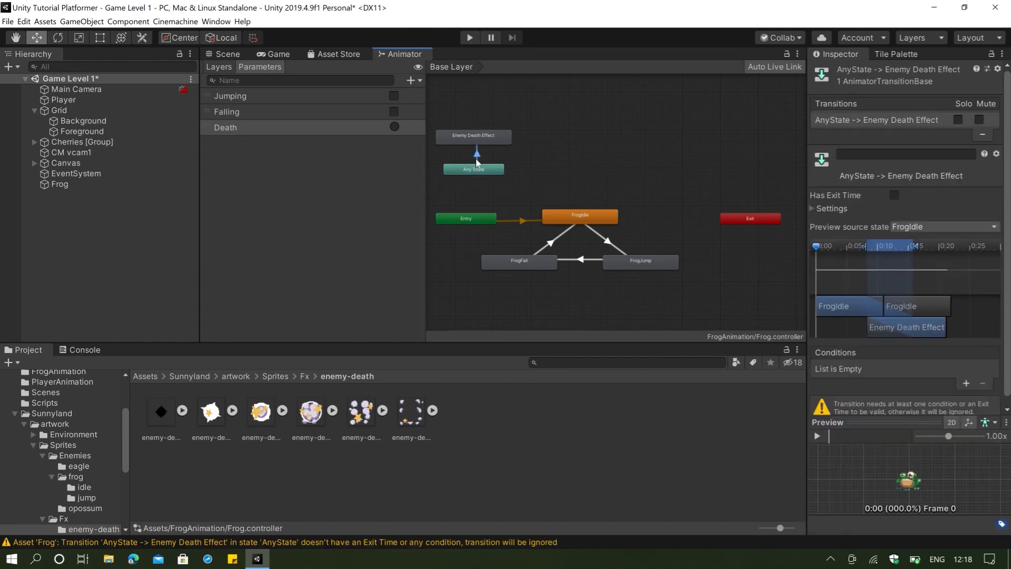
{"action": "left_click", "coordinate": [967, 384]}
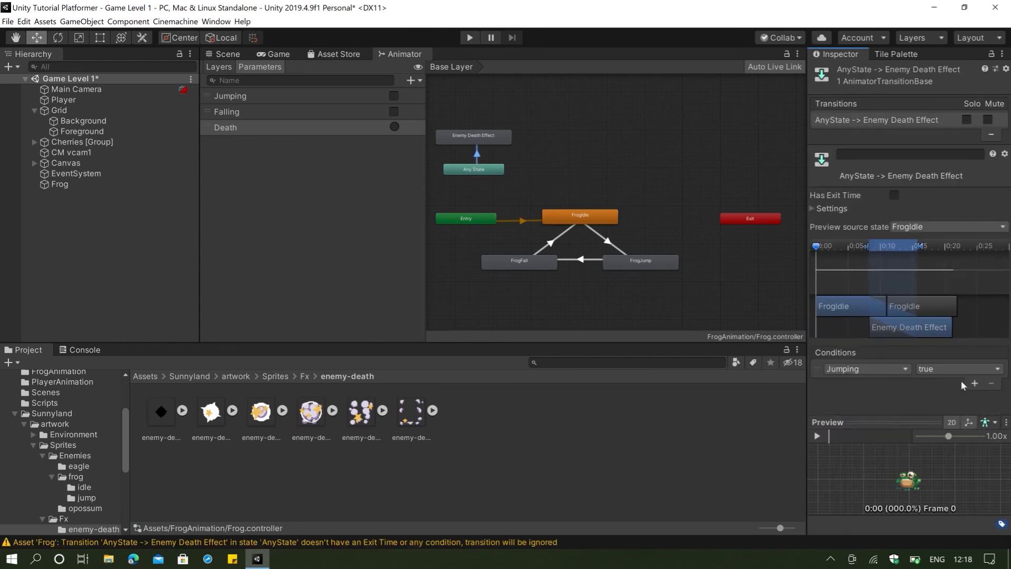
{"action": "left_click", "coordinate": [894, 373]}
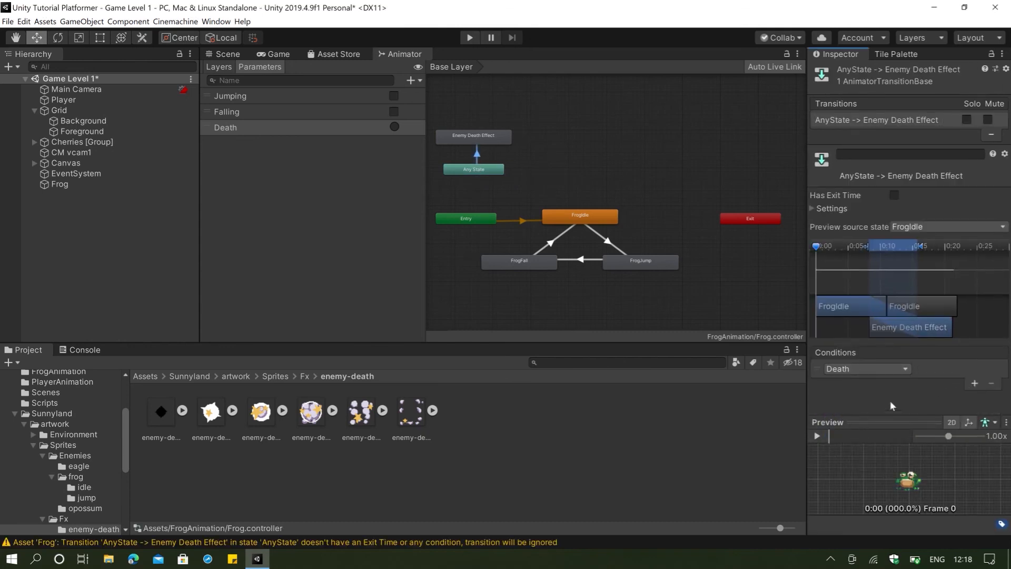
{"action": "left_click", "coordinate": [853, 434]}
{"action": "left_click", "coordinate": [638, 315]}
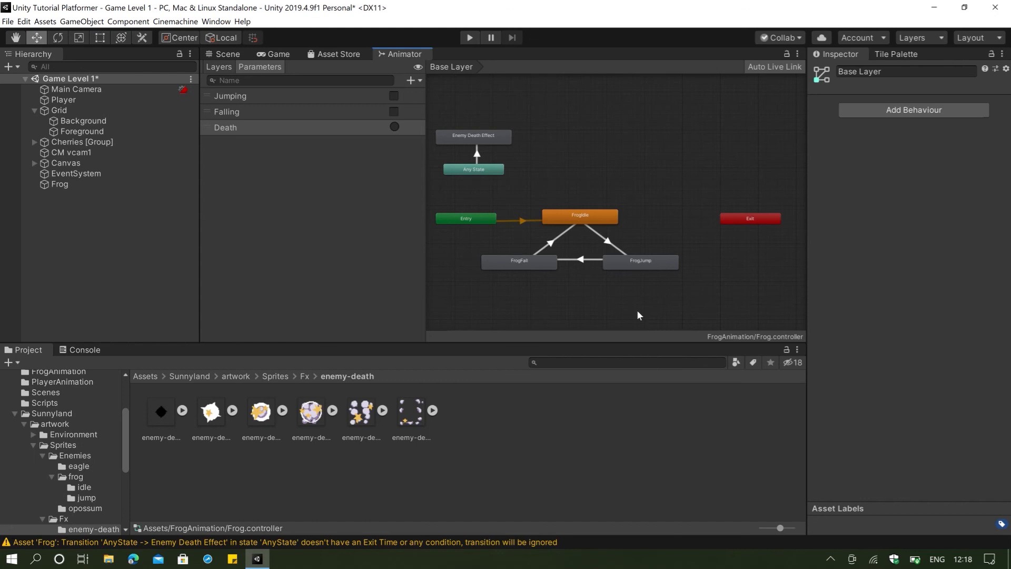
Step: Return to the Scene view and go to the root Assets folder of the project
{"action": "left_click", "coordinate": [470, 137]}
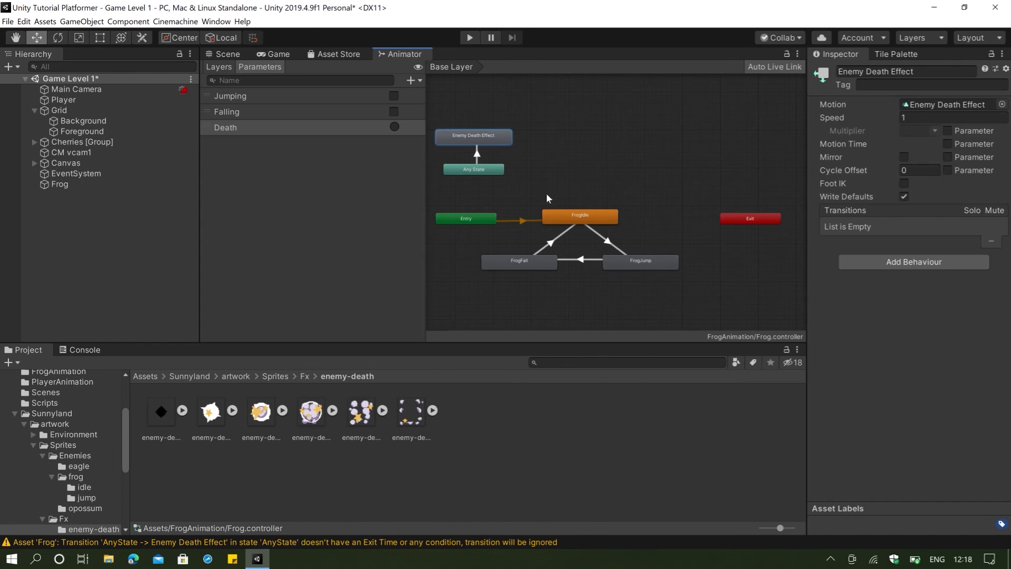
{"action": "left_click", "coordinate": [231, 56]}
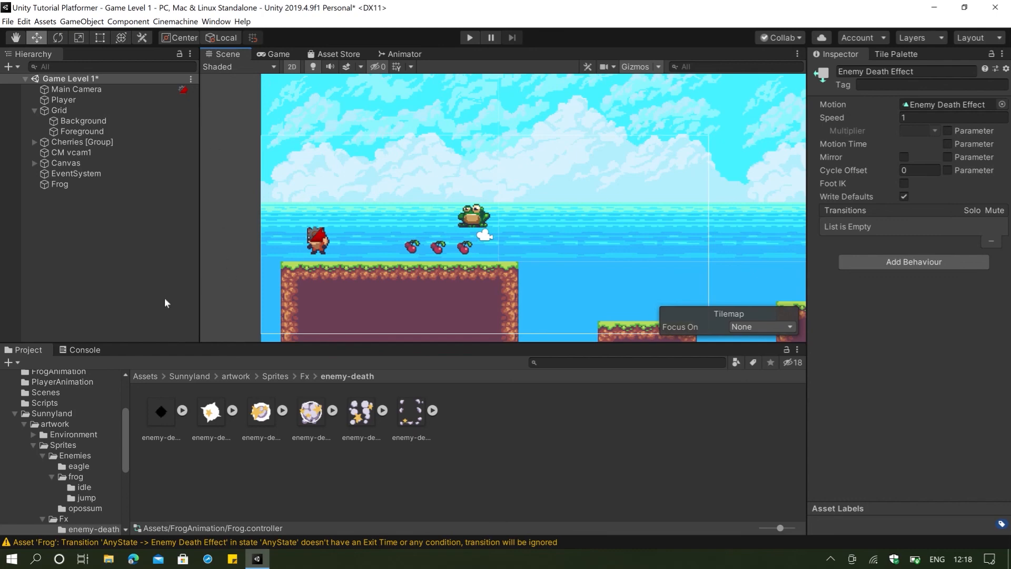
{"action": "left_click", "coordinate": [147, 376]}
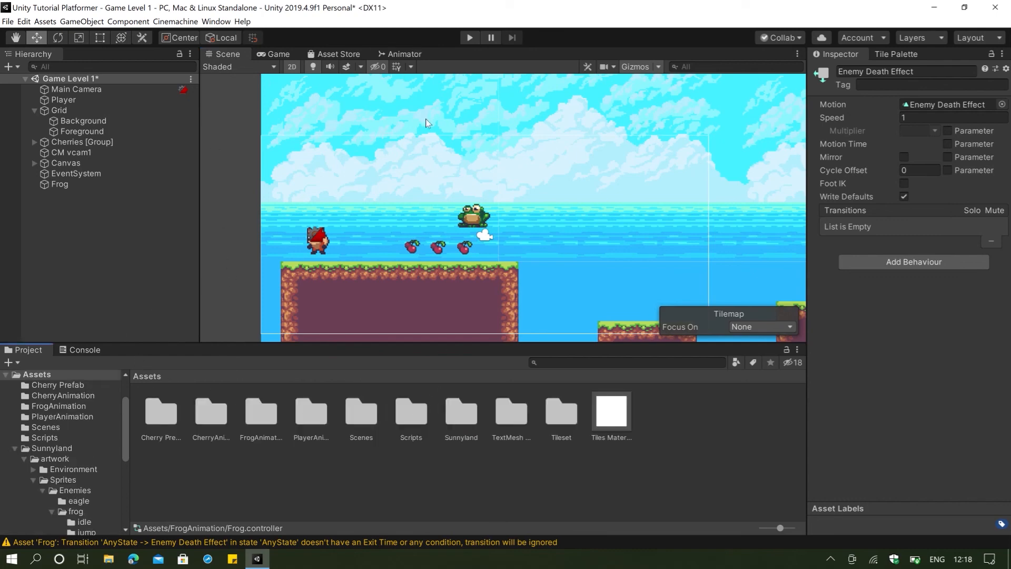
Step: Review the Jumping, Falling and Death parameters in the Animator and look over the level around the Frog in the Scene view
{"action": "left_click", "coordinate": [401, 54]}
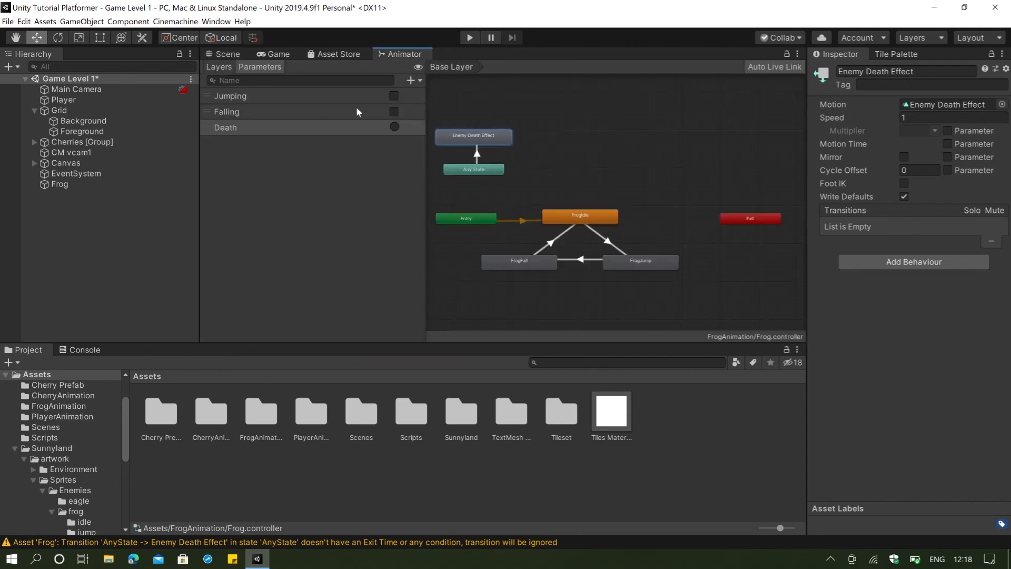
{"action": "left_click", "coordinate": [347, 93]}
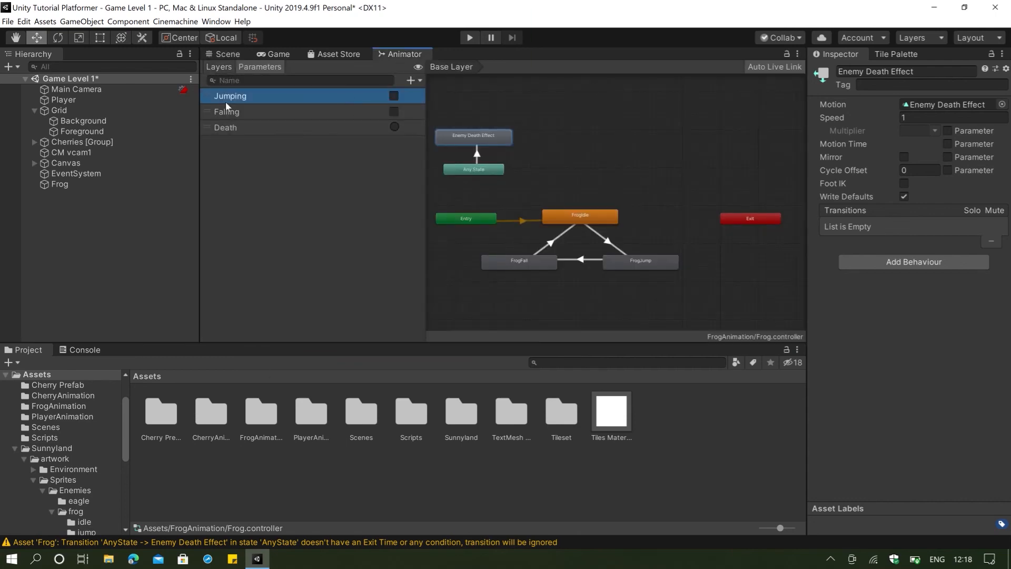
{"action": "left_click", "coordinate": [321, 111]}
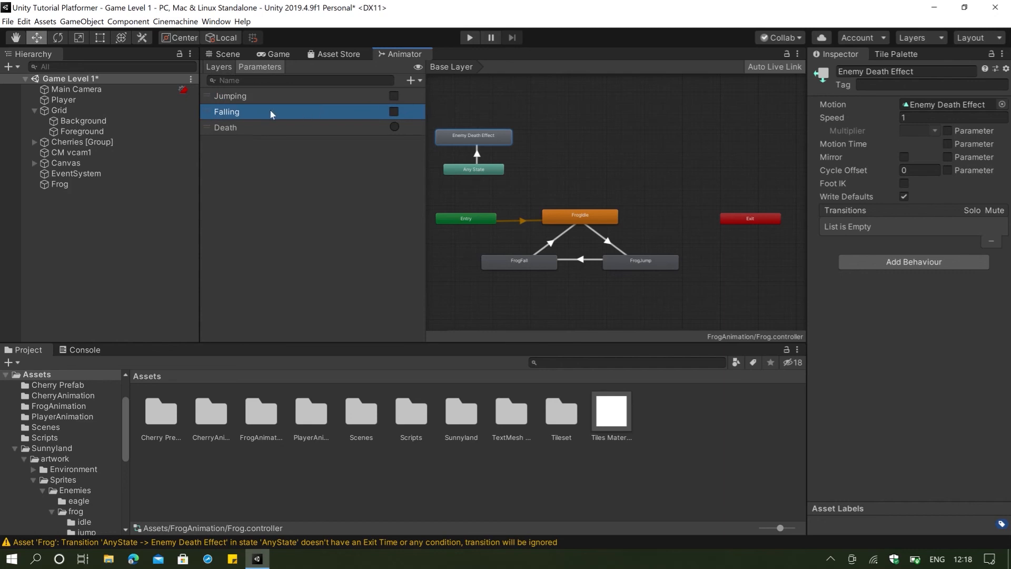
{"action": "left_click", "coordinate": [259, 130]}
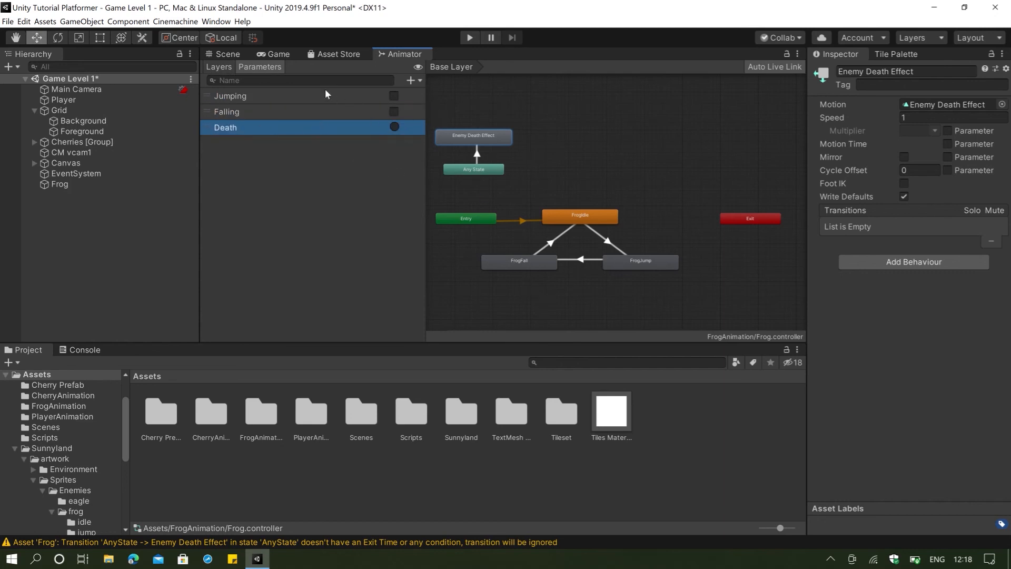
{"action": "left_click", "coordinate": [227, 54]}
{"action": "scroll", "coordinate": [525, 190], "scroll_direction": "down", "scroll_amount": 8}
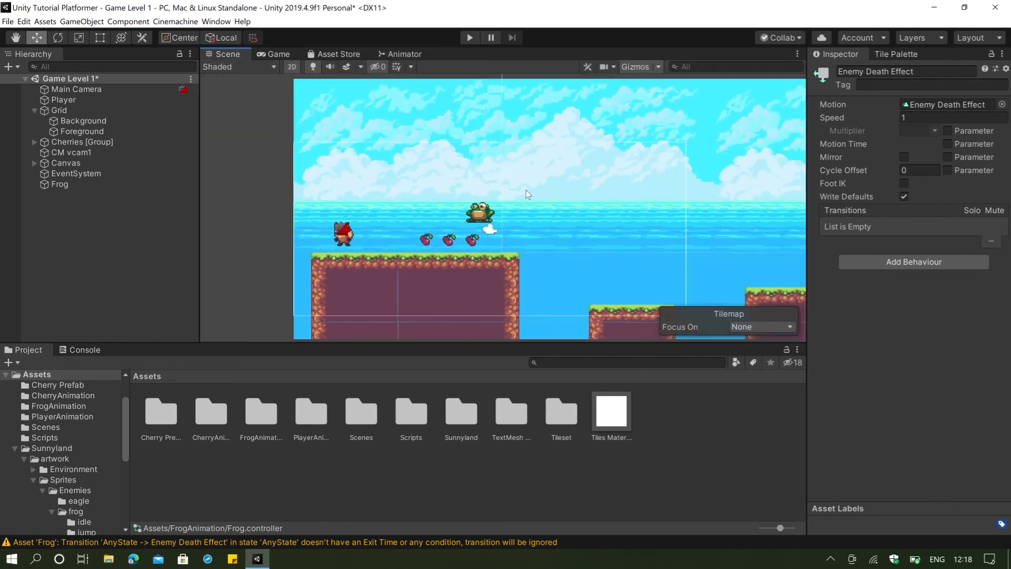
{"action": "middle_click_drag", "start_coordinate": [572, 188], "coordinate": [496, 190]}
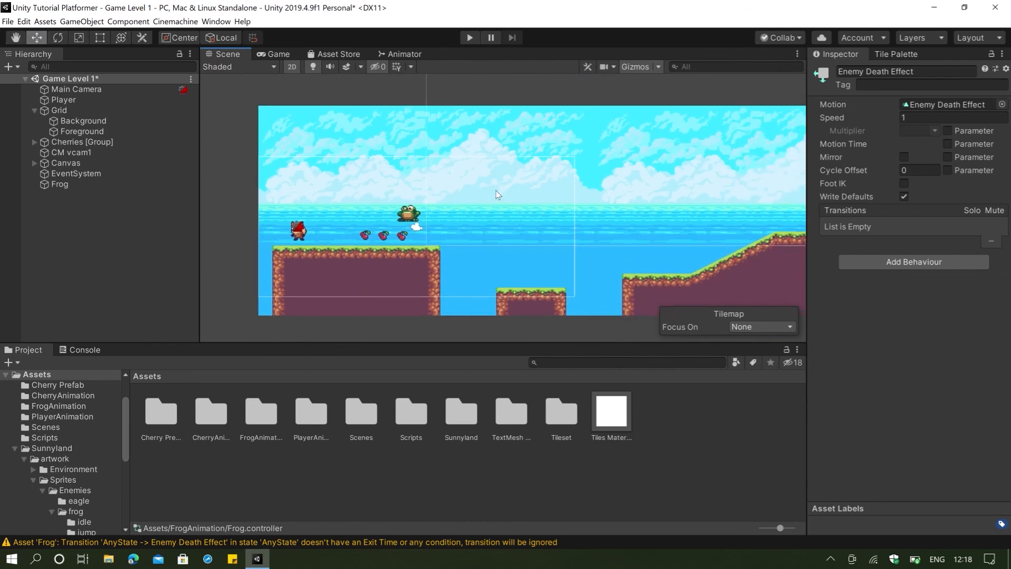